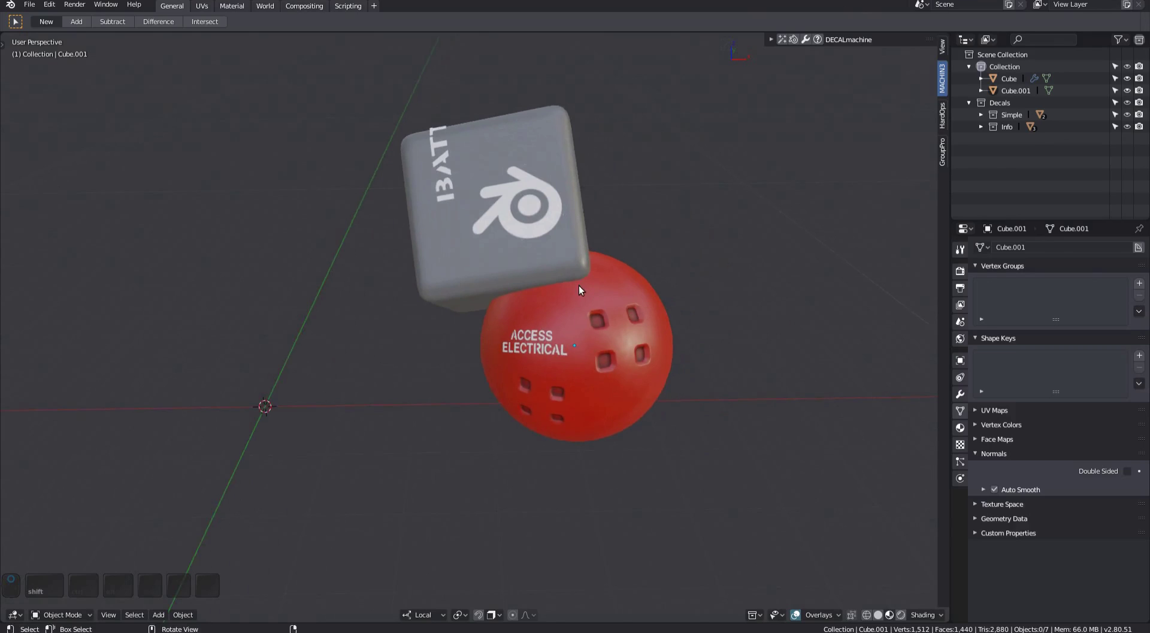
# - Group the cube, the red sphere and all their decals into one Group Pro group
pyautogui.moveTo(579, 285); pyautogui.dragTo(569, 269, button='middle')
pyautogui.press('b')
pyautogui.moveTo(403, 113); pyautogui.dragTo(656, 452)
pyautogui.keyDown('shift'); pyautogui.moveTo(654, 456); pyautogui.dragTo(551, 360, button='middle'); pyautogui.keyUp('shift')
pyautogui.hotkey('ctrl', 'shift', 'x')
pyautogui.click(543, 281)
pyautogui.moveTo(563, 261); pyautogui.dragTo(516, 335, button='middle')
# - Try to move, rotate and scale the whole group
pyautogui.press('g')
pyautogui.press('Escape')
pyautogui.press('r')
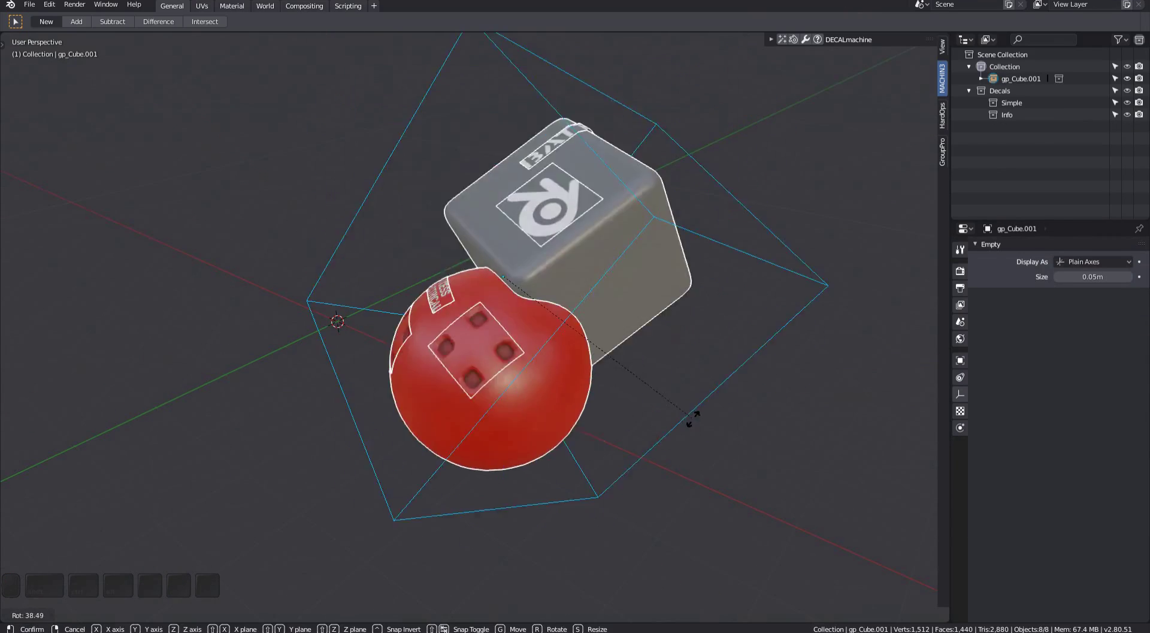
pyautogui.press('Escape')
pyautogui.moveTo(695, 269); pyautogui.dragTo(708, 288, button='middle')
pyautogui.press('s')
pyautogui.press('Escape')
pyautogui.moveTo(611, 305); pyautogui.dragTo(646, 326, button='middle')
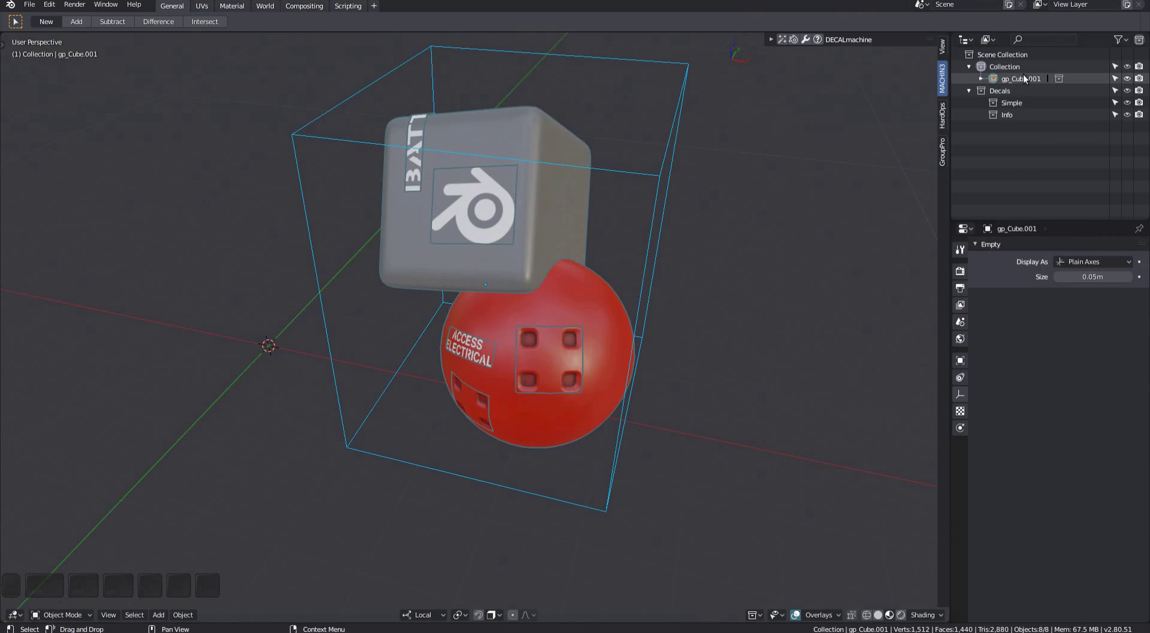
pyautogui.scroll(-3, 521, 300)
pyautogui.moveTo(516, 299); pyautogui.dragTo(560, 320, button='middle')
pyautogui.scroll(3, 549, 330)
pyautogui.keyDown('shift'); pyautogui.moveTo(560, 321); pyautogui.dragTo(585, 307, button='middle'); pyautogui.keyUp('shift')
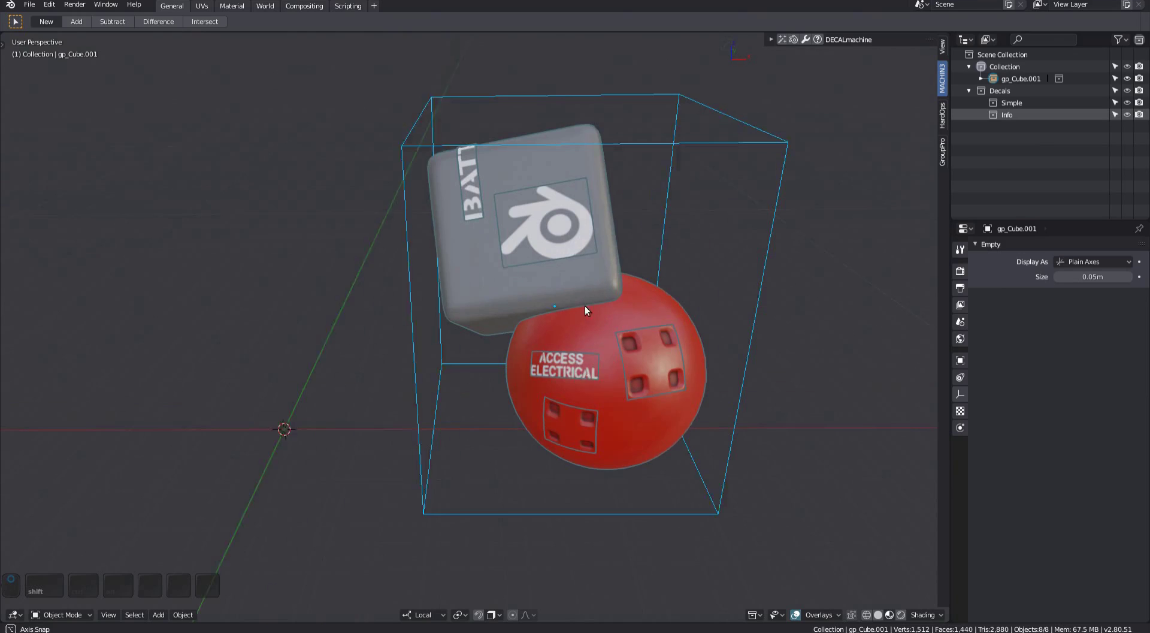
pyautogui.keyDown('shift'); pyautogui.moveTo(584, 305); pyautogui.dragTo(574, 307, button='middle'); pyautogui.keyUp('shift')
# - Open the group for editing and try to move one of the objects inside it
pyautogui.press('Tab')
pyautogui.click(632, 271)
pyautogui.keyDown('shift'); pyautogui.moveTo(633, 276); pyautogui.dragTo(591, 315, button='middle'); pyautogui.keyUp('shift')
pyautogui.click(566, 299)
pyautogui.press('g')
pyautogui.press('Escape')
pyautogui.press('Tab')
# - Reopen the group for editing, insert the four-hole Examples decal on the cube's bare side and scale it
pyautogui.press('Tab')
pyautogui.moveTo(590, 270); pyautogui.dragTo(535, 293, button='middle')
pyautogui.press('Escape')
pyautogui.press('d')
pyautogui.click(432, 341)
pyautogui.press('s')
pyautogui.click(641, 402)
# - Insert the X-shaped Examples decal on the red sphere, enlarge it and fit it to the curved surface
pyautogui.keyDown('shift'); pyautogui.moveTo(525, 386); pyautogui.dragTo(448, 419, button='middle'); pyautogui.keyUp('shift')
pyautogui.press('d')
pyautogui.click(384, 391)
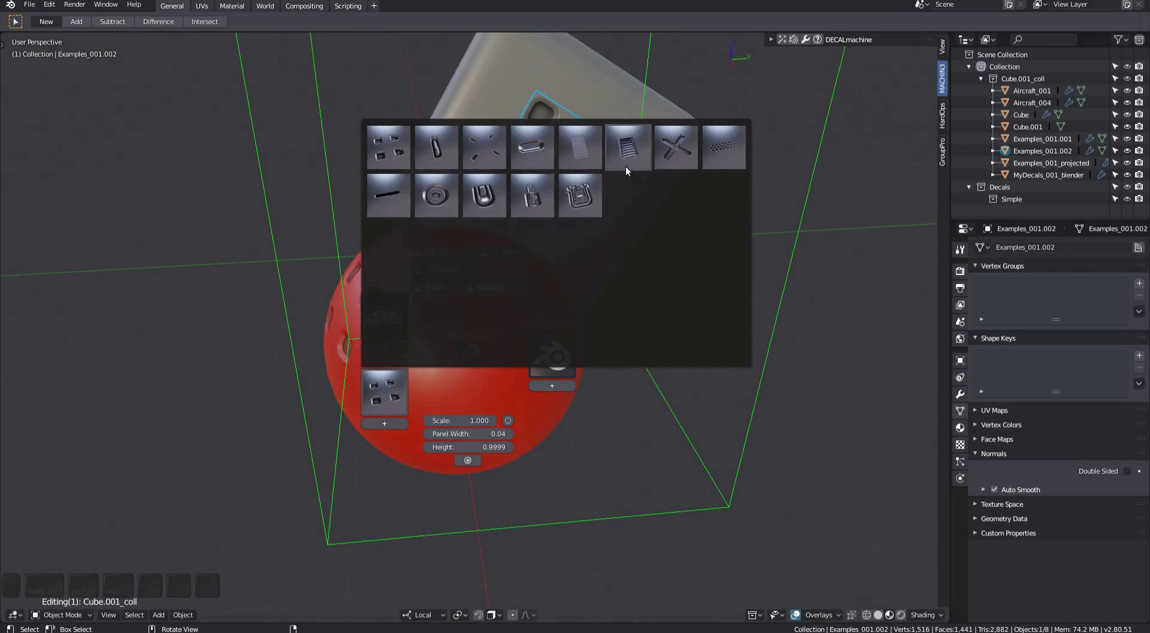
pyautogui.click(670, 153)
pyautogui.press('s')
pyautogui.click(659, 473)
pyautogui.press('d')
pyautogui.keyDown('shift'); pyautogui.click(509, 324); pyautogui.keyUp('shift')
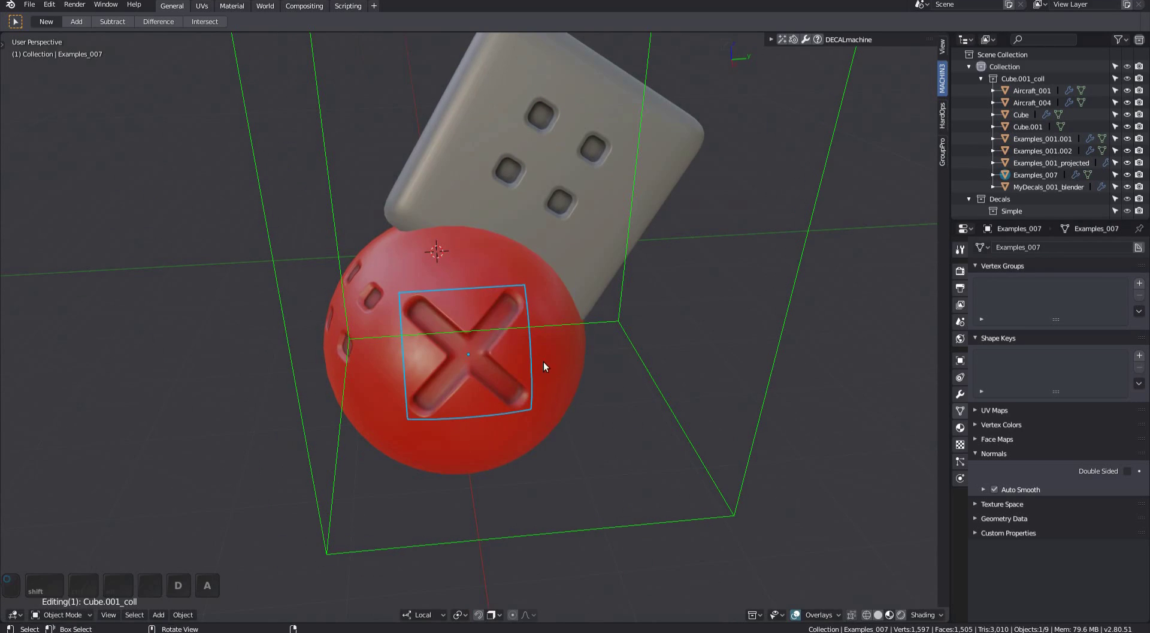
# - Finish editing and close the group with the added decals
pyautogui.moveTo(544, 361); pyautogui.dragTo(557, 350, button='middle')
pyautogui.hotkey('ctrl', 'g')
pyautogui.click(630, 349)
pyautogui.scroll(-2, 603, 353)
pyautogui.moveTo(617, 313)
pyautogui.keyDown('shift'); pyautogui.mouseDown(button='middle')
pyautogui.moveTo(602, 353)
pyautogui.moveTo(448, 322)
pyautogui.moveTo(581, 323)
pyautogui.moveTo(609, 300)
pyautogui.mouseUp(button='middle'); pyautogui.keyUp('shift')
pyautogui.keyDown('shift'); pyautogui.moveTo(528, 338); pyautogui.dragTo(641, 357, button='middle'); pyautogui.keyUp('shift')
# - Mirror the group along the X axis to create a copy on the opposite side of the origin
pyautogui.hotkey('ctrl', 'g')
pyautogui.click(587, 377)
pyautogui.scroll(-1, 643, 328)
pyautogui.press('a')
pyautogui.click(324, 301)
pyautogui.moveTo(328, 303); pyautogui.dragTo(443, 354, button='middle')
pyautogui.hotkey('alt', 's')
# - Check the mirrored group's transform properties and examine its flipped decals from several angles
pyautogui.click(942, 46)
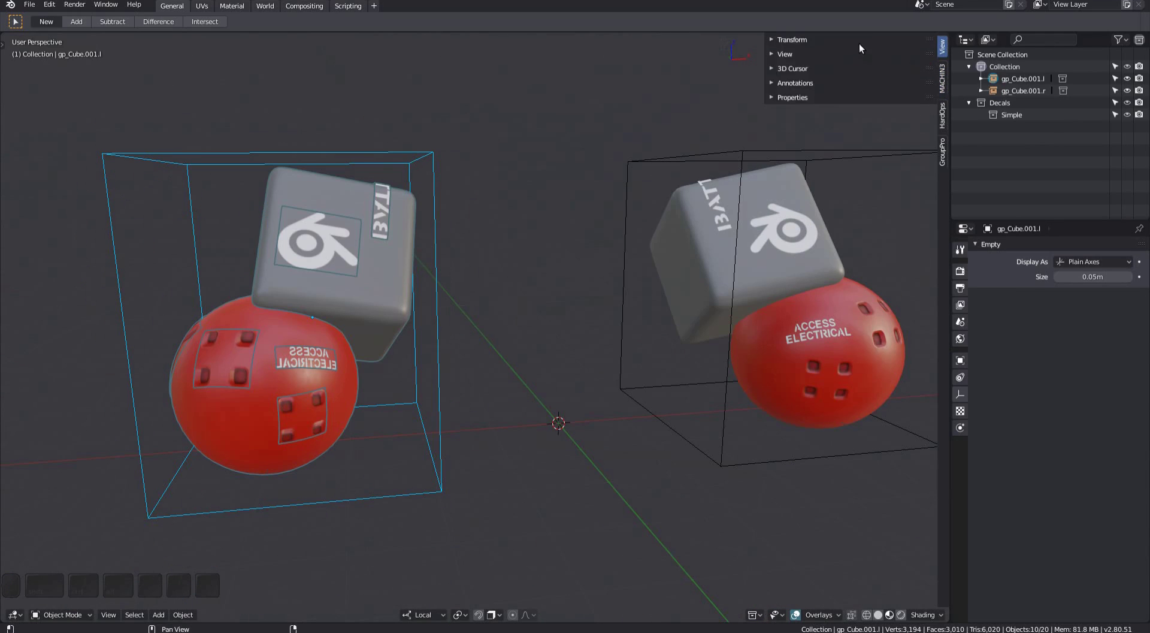
pyautogui.click(860, 41)
pyautogui.click(943, 77)
pyautogui.moveTo(575, 276); pyautogui.dragTo(423, 325, button='middle')
pyautogui.scroll(6, 203, 329)
pyautogui.moveTo(202, 328); pyautogui.dragTo(496, 316, button='middle')
pyautogui.scroll(-3, 656, 303)
pyautogui.scroll(-3, 496, 317)
pyautogui.keyDown('shift'); pyautogui.moveTo(417, 300); pyautogui.dragTo(429, 284, button='middle'); pyautogui.keyUp('shift')
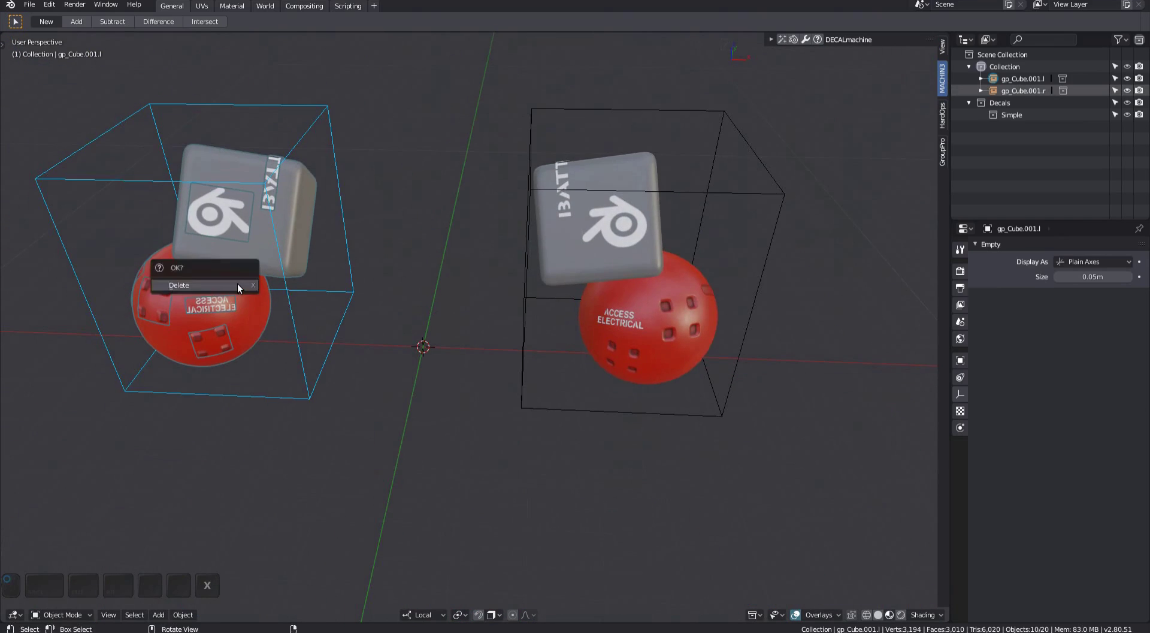
# - Delete the mirrored copy of the group
pyautogui.press('x')
pyautogui.click(237, 282)
pyautogui.moveTo(237, 289); pyautogui.dragTo(546, 326, button='middle')
pyautogui.scroll(3, 539, 322)
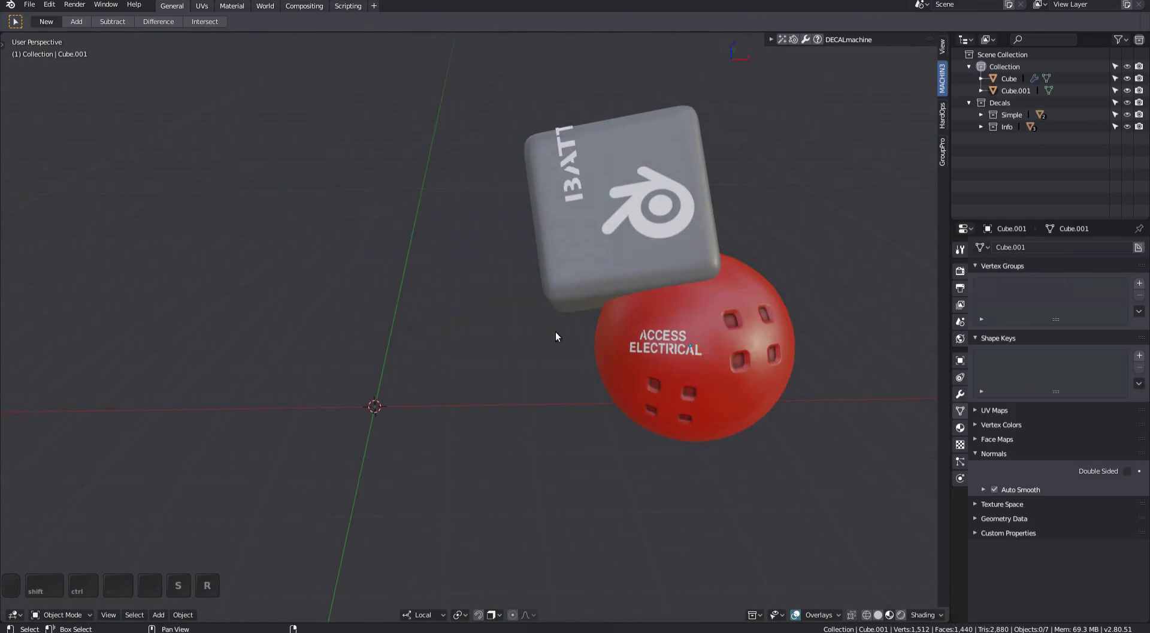
# - Add a cube at the 3D cursor and scale it down to serve as a mirror object
pyautogui.scroll(-2, 523, 311)
pyautogui.scroll(1, 524, 311)
pyautogui.hotkey('shift', 'a')
pyautogui.moveTo(427, 339)
pyautogui.click(466, 352)
pyautogui.press('s')
pyautogui.click(420, 402)
pyautogui.keyDown('shift'); pyautogui.moveTo(526, 387); pyautogui.dragTo(520, 405, button='middle'); pyautogui.keyUp('shift')
# - Mirror the cube, the red sphere and their decals across the small cube at the origin
pyautogui.press('a')
pyautogui.press('b')
pyautogui.moveTo(462, 192); pyautogui.dragTo(691, 500)
pyautogui.keyDown('shift'); pyautogui.click(391, 403); pyautogui.keyUp('shift')
pyautogui.hotkey('alt', 'shift', 'x')
# - Try to move the small mirror cube
pyautogui.moveTo(396, 406); pyautogui.dragTo(457, 446, button='middle')
pyautogui.press('a')
pyautogui.click(385, 427)
pyautogui.press('g')
pyautogui.press('Escape')
# - Group the mirrored cube, sphere and decals together with the small mirror cube
pyautogui.press('a')
pyautogui.press('a')
pyautogui.moveTo(472, 144); pyautogui.dragTo(651, 439)
pyautogui.hotkey('shift', 'g')
pyautogui.click(534, 306)
# - Try to move the group that contains the mirrored objects
pyautogui.scroll(-2, 605, 343)
pyautogui.press('a')
pyautogui.keyDown('shift'); pyautogui.moveTo(533, 319); pyautogui.dragTo(570, 368, button='middle'); pyautogui.keyUp('shift')
pyautogui.click(605, 343)
pyautogui.press('g')
pyautogui.press('Escape')
pyautogui.scroll(5, 483, 395)
pyautogui.press('g')
pyautogui.scroll(-5, 477, 377)
pyautogui.press('a')
pyautogui.click(574, 345)
pyautogui.press('g')
pyautogui.press('Escape')
# - Open the mirrored group to examine the objects inside it, close it and reselect the whole group
pyautogui.press('Tab')
pyautogui.scroll(5, 530, 402)
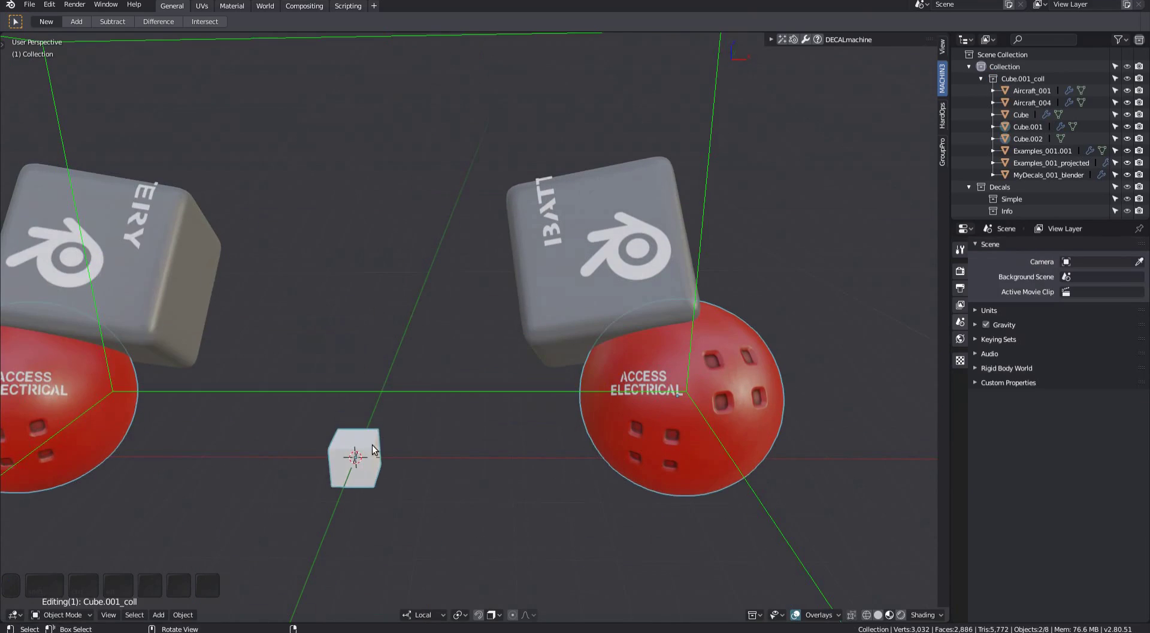
pyautogui.click(663, 431)
pyautogui.scroll(-6, 541, 426)
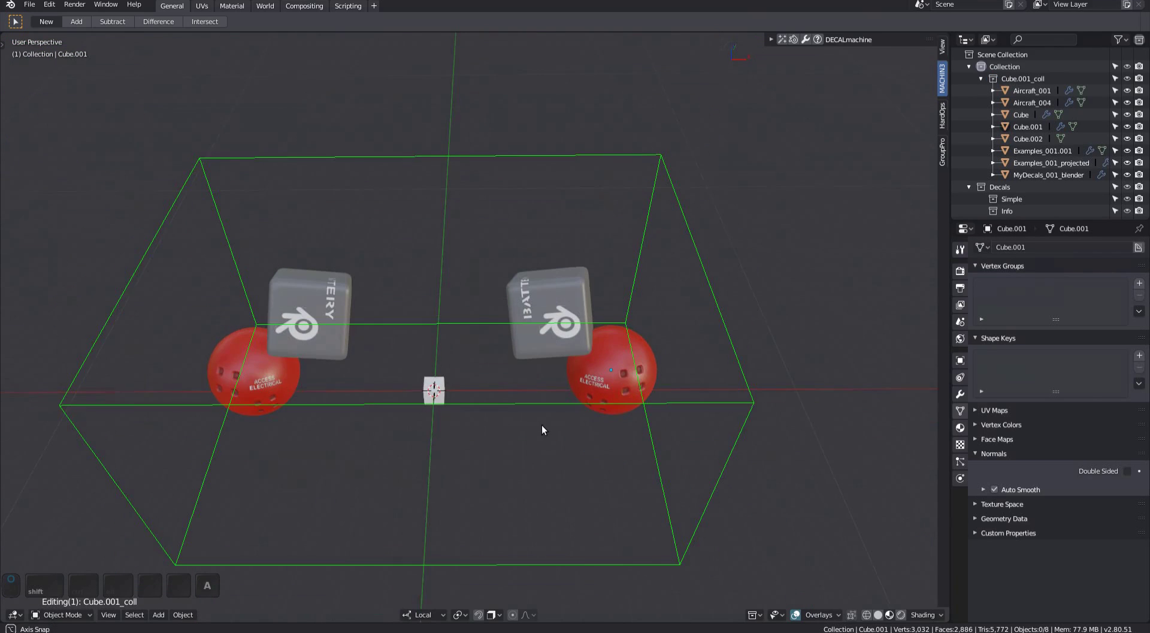
pyautogui.hotkey('ctrl', 'g')
pyautogui.click(609, 411)
pyautogui.press('a')
pyautogui.moveTo(543, 419); pyautogui.dragTo(537, 397, button='middle')
pyautogui.keyDown('shift'); pyautogui.moveTo(537, 397); pyautogui.dragTo(524, 354, button='middle'); pyautogui.keyUp('shift')
pyautogui.click(524, 353)
pyautogui.keyDown('shift'); pyautogui.moveTo(475, 393); pyautogui.dragTo(545, 393, button='middle'); pyautogui.keyUp('shift')
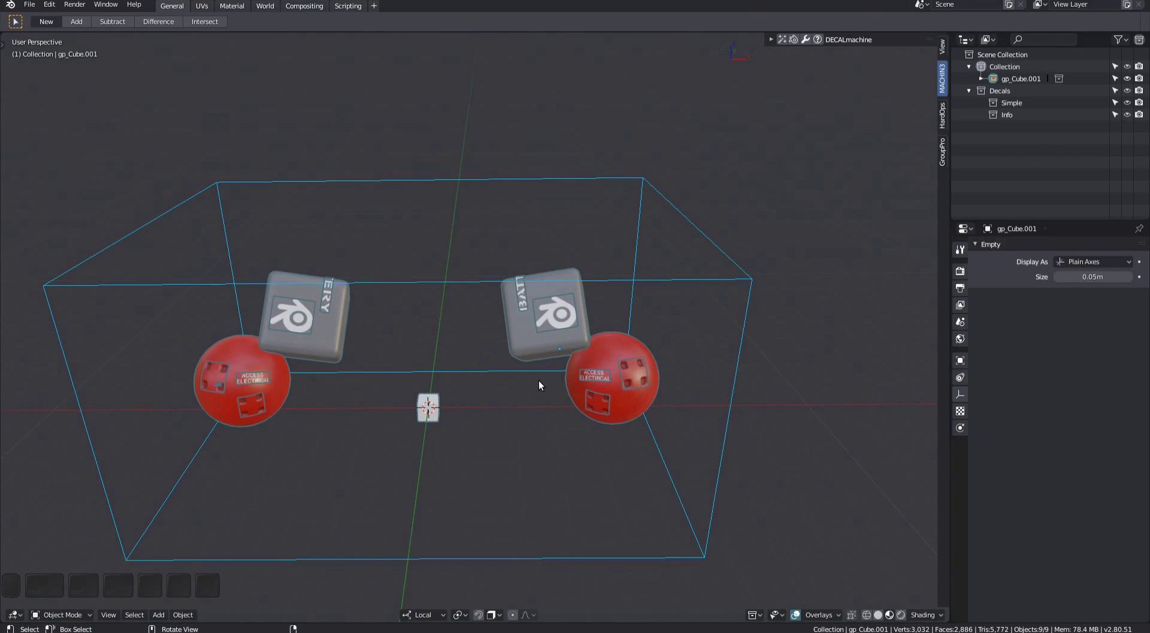
# - Revert the scene to its last saved state
pyautogui.press('ctrl')
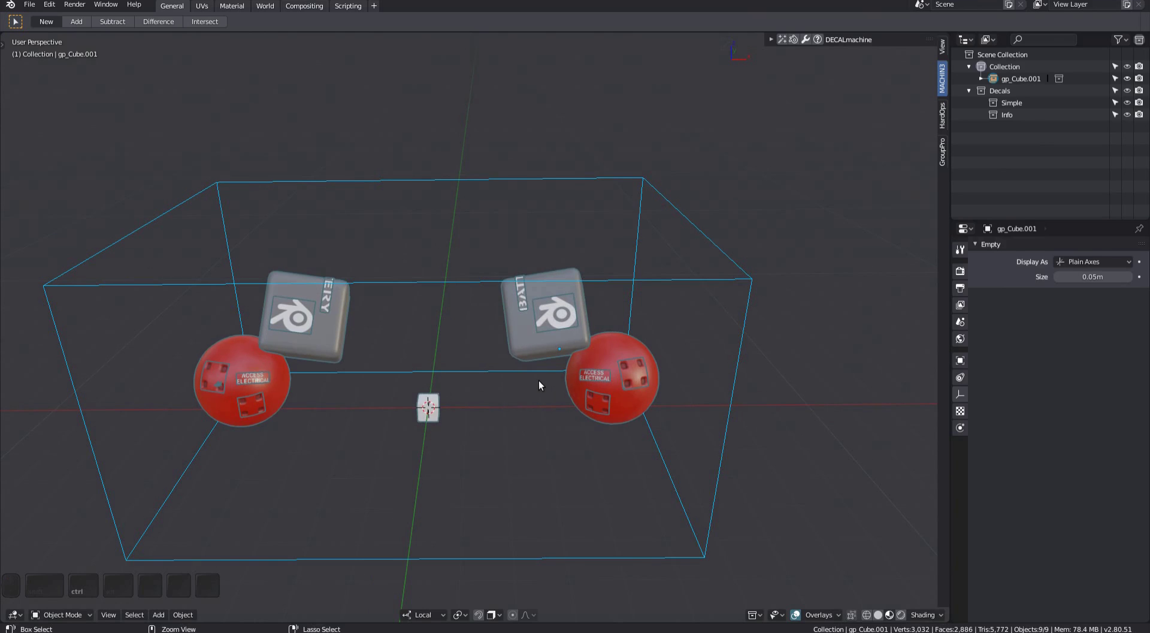
pyautogui.hotkey('ctrl', 's')
pyautogui.press('r')
# - Select the ungrouped cube, red sphere and decals again and combine them into a new group
pyautogui.hotkey('shift', 'c')
pyautogui.hotkey('shift', 'b')
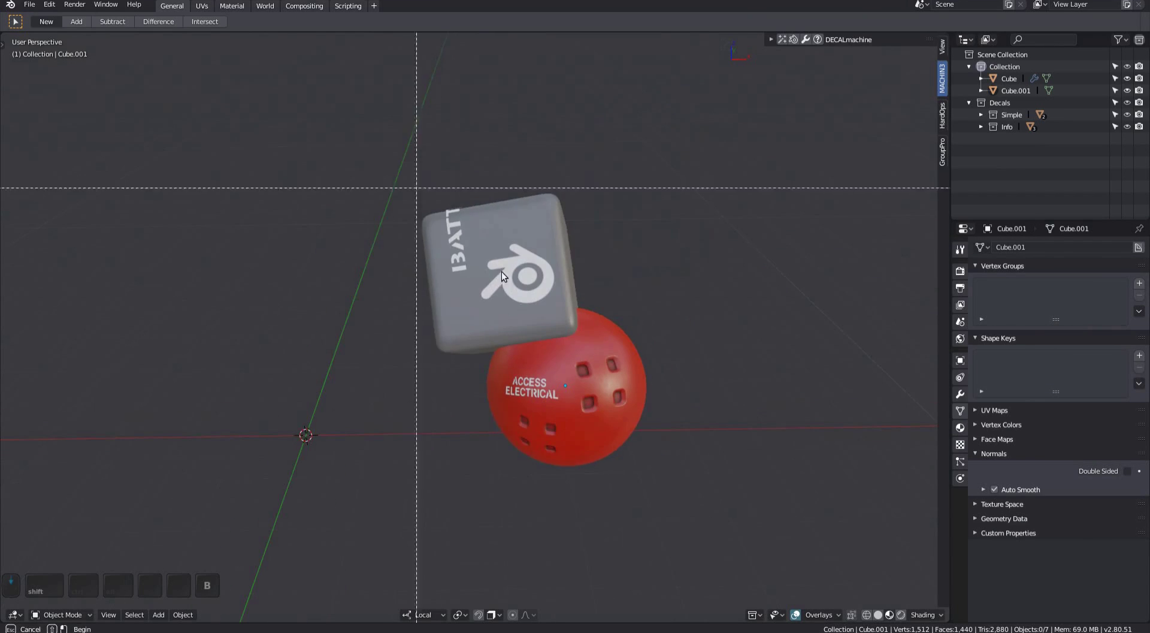
pyautogui.moveTo(400, 171); pyautogui.dragTo(590, 419)
pyautogui.keyDown('shift'); pyautogui.moveTo(492, 328); pyautogui.dragTo(473, 304, button='middle'); pyautogui.keyUp('shift')
pyautogui.hotkey('ctrl', 'g')
pyautogui.click(415, 272)
# - Dissolve the group with Group Pro's own Dissolve command
pyautogui.press('a')
pyautogui.keyDown('shift'); pyautogui.moveTo(533, 344); pyautogui.dragTo(517, 325, button='middle'); pyautogui.keyUp('shift')
pyautogui.press('a')
pyautogui.press('a')
pyautogui.press('a')
pyautogui.hotkey('ctrl', 'g')
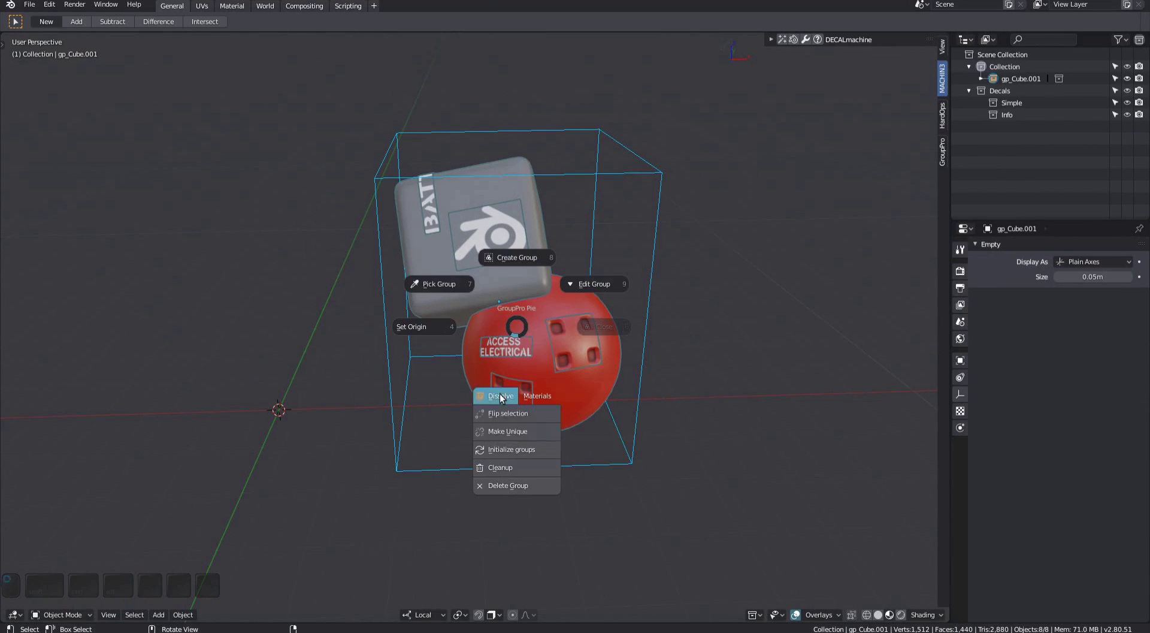
pyautogui.click(501, 396)
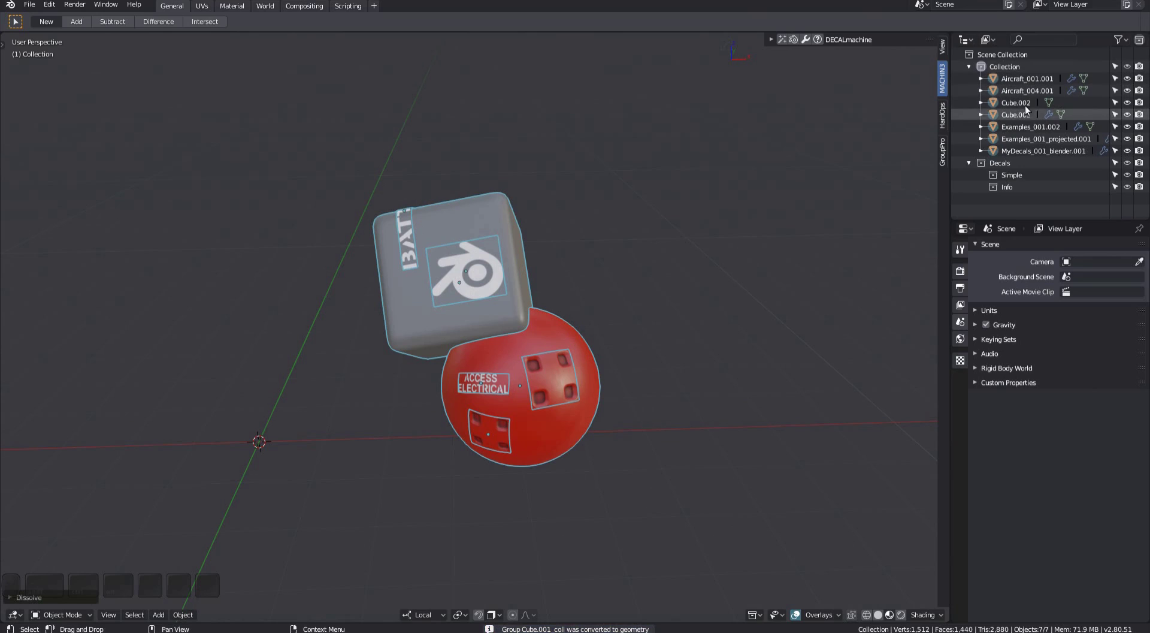
# - Sort the dissolved decals into collections by Type with DECALmachine
pyautogui.click(1046, 138)
pyautogui.click(880, 40)
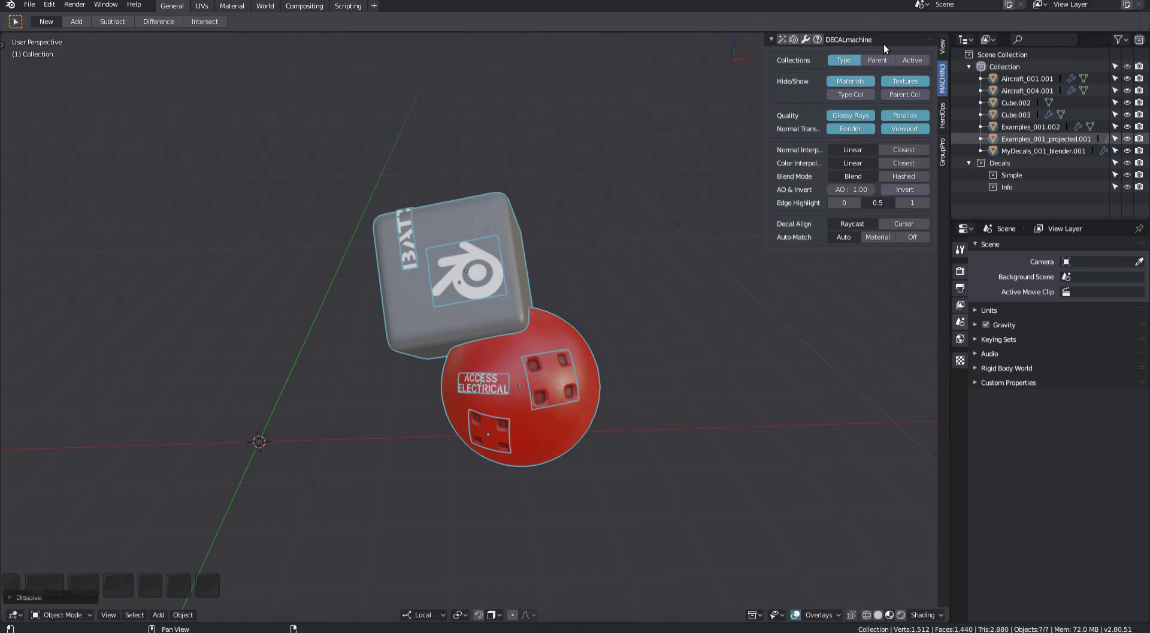
pyautogui.click(849, 62)
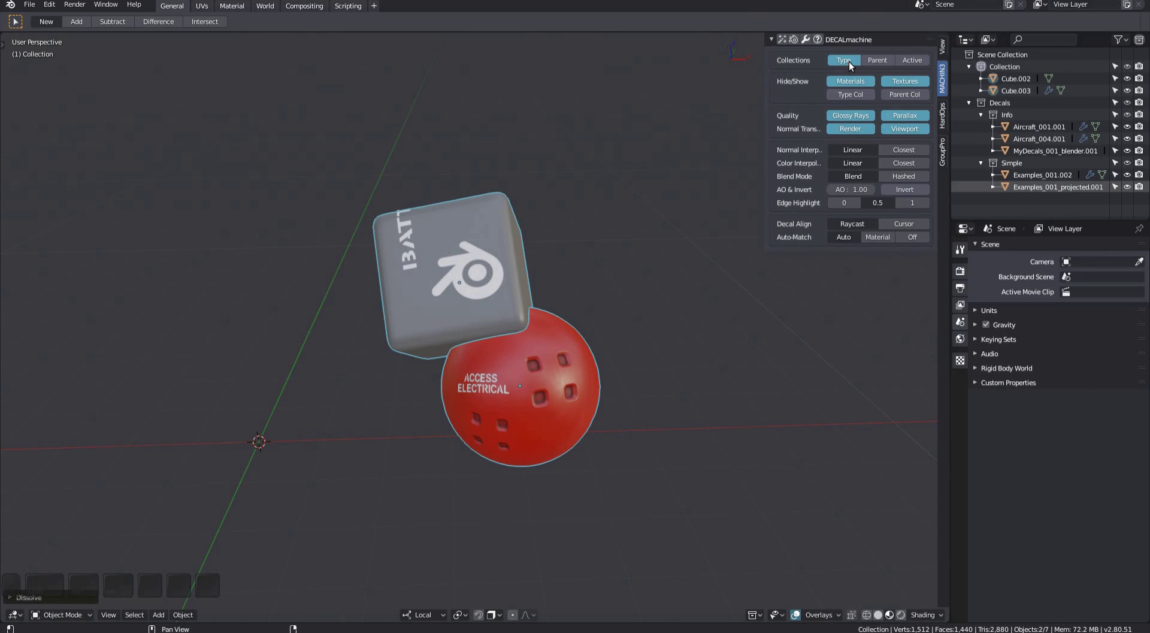
pyautogui.click(849, 61)
pyautogui.click(851, 42)
# - Undo the decal sorting and the group dissolve
pyautogui.moveTo(593, 252)
pyautogui.keyDown('shift'); pyautogui.mouseDown(button='middle')
pyautogui.moveTo(596, 236)
pyautogui.moveTo(583, 246)
pyautogui.mouseUp(button='middle'); pyautogui.keyUp('shift')
pyautogui.press('F1')
pyautogui.press('F1')
pyautogui.press('F1')
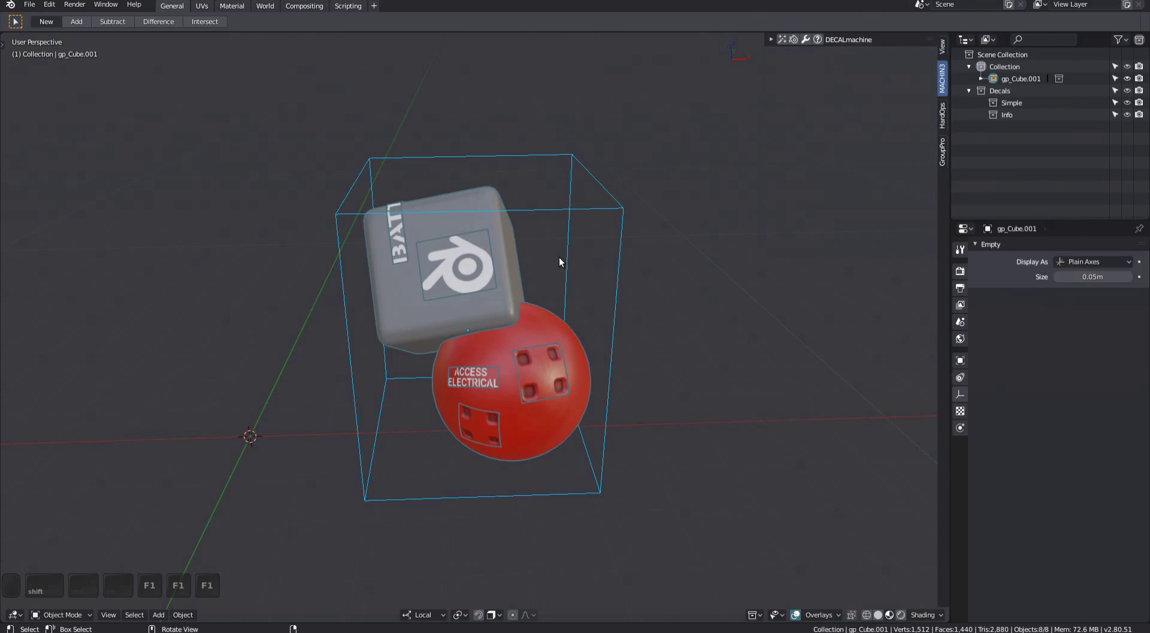
# - Dissolve the group with DECALmachine's Group Pro Dissolve so the decals are sorted into their collections
pyautogui.keyDown('shift'); pyautogui.moveTo(517, 329); pyautogui.dragTo(495, 301, button='middle'); pyautogui.keyUp('shift')
pyautogui.press('d')
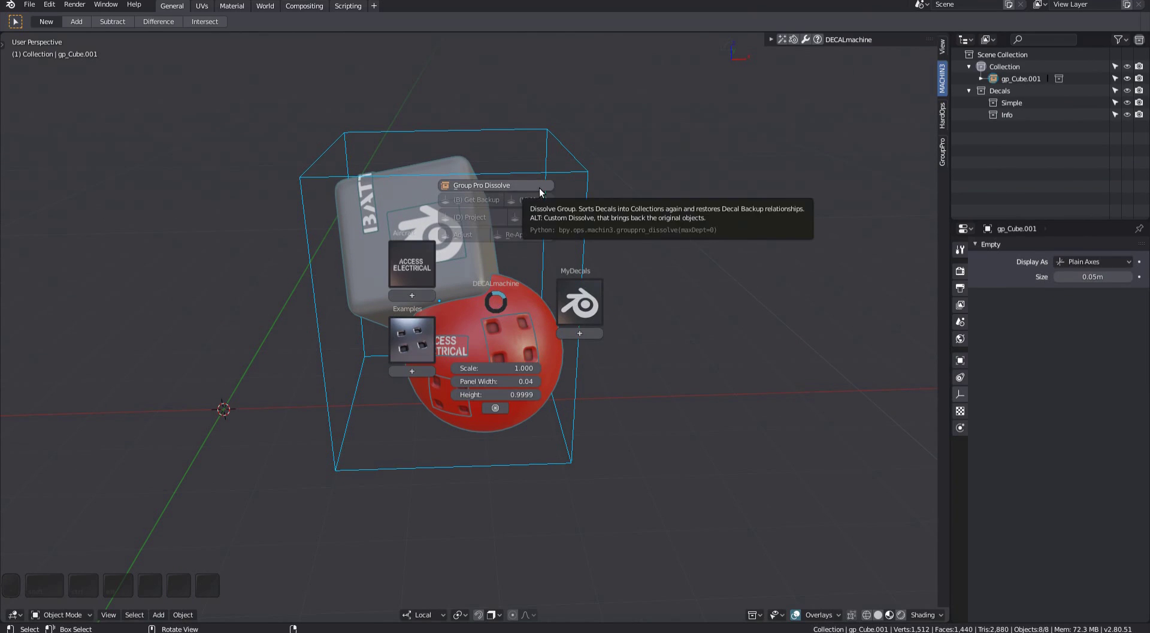
pyautogui.click(515, 187)
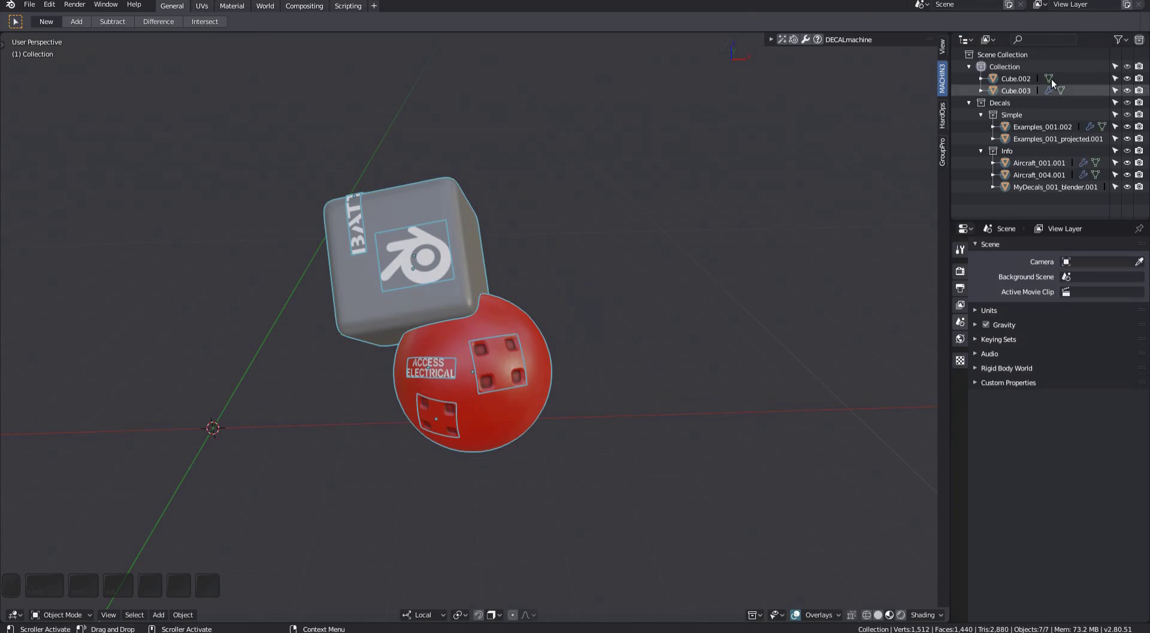
pyautogui.keyDown('shift'); pyautogui.moveTo(468, 337); pyautogui.dragTo(546, 318, button='middle'); pyautogui.keyUp('shift')
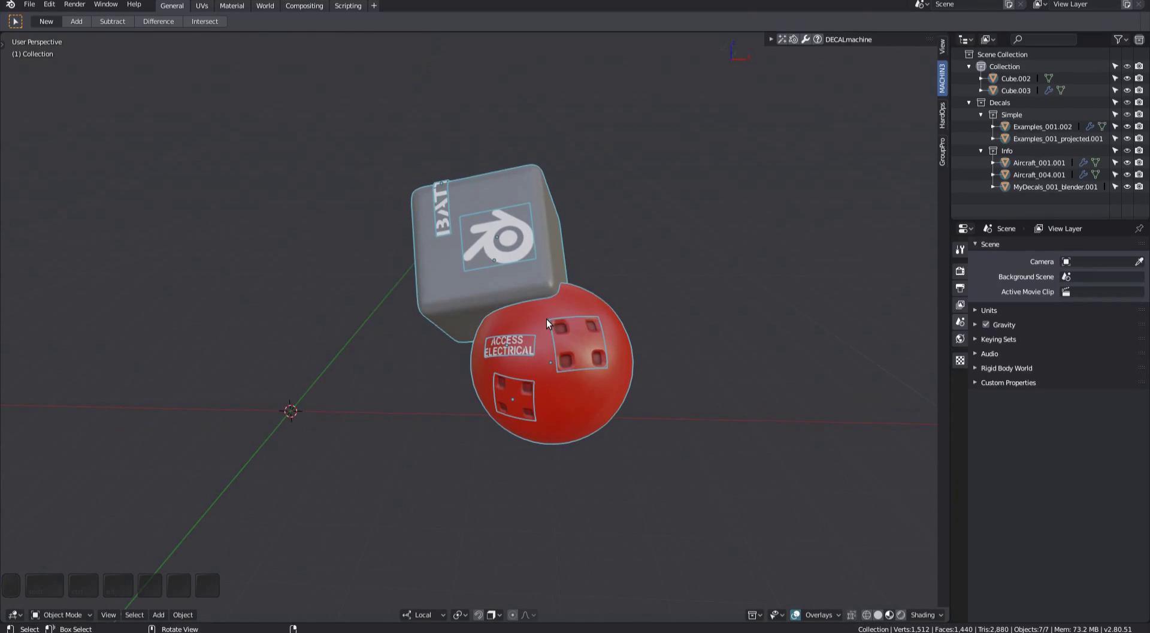
# - Bring the cube, the red sphere and the decals back into a single group
pyautogui.hotkey('ctrl', 'g')
pyautogui.moveTo(554, 313); pyautogui.dragTo(599, 320, button='middle')
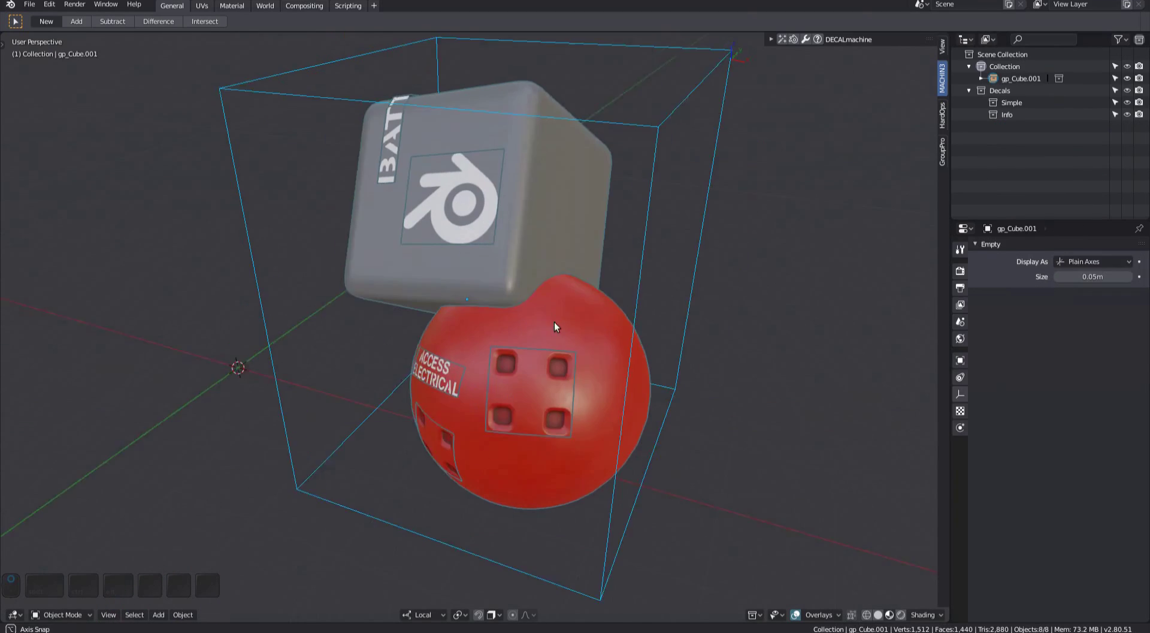
pyautogui.hotkey('ctrl', 'g')
pyautogui.click(473, 282)
pyautogui.click(567, 250)
pyautogui.keyDown('ctrl'); pyautogui.moveTo(559, 270); pyautogui.dragTo(503, 309, button='middle'); pyautogui.keyUp('ctrl')
pyautogui.hotkey('ctrl', 'g')
pyautogui.click(550, 257)
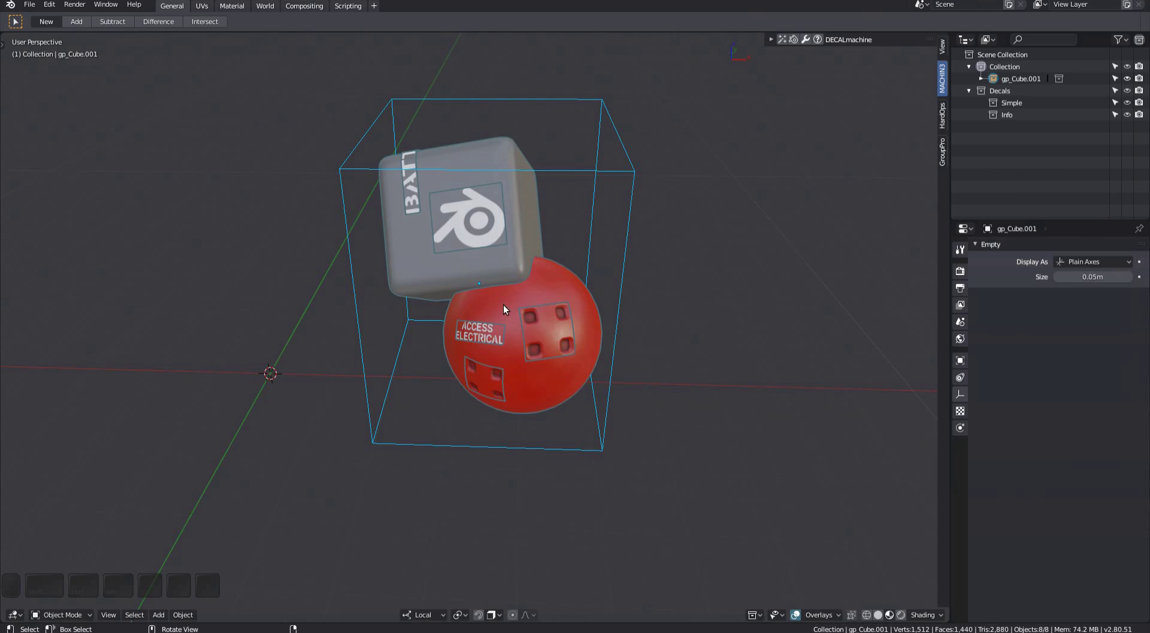
# - Run Group Pro Dissolve in its custom mode to bring back the original objects, and select the cube
pyautogui.moveTo(503, 304)
pyautogui.mouseDown(button='middle')
pyautogui.moveTo(491, 304)
pyautogui.moveTo(507, 295)
pyautogui.mouseUp(button='middle')
pyautogui.keyDown('shift'); pyautogui.moveTo(506, 294); pyautogui.dragTo(508, 303, button='middle'); pyautogui.keyUp('shift')
pyautogui.press('d')
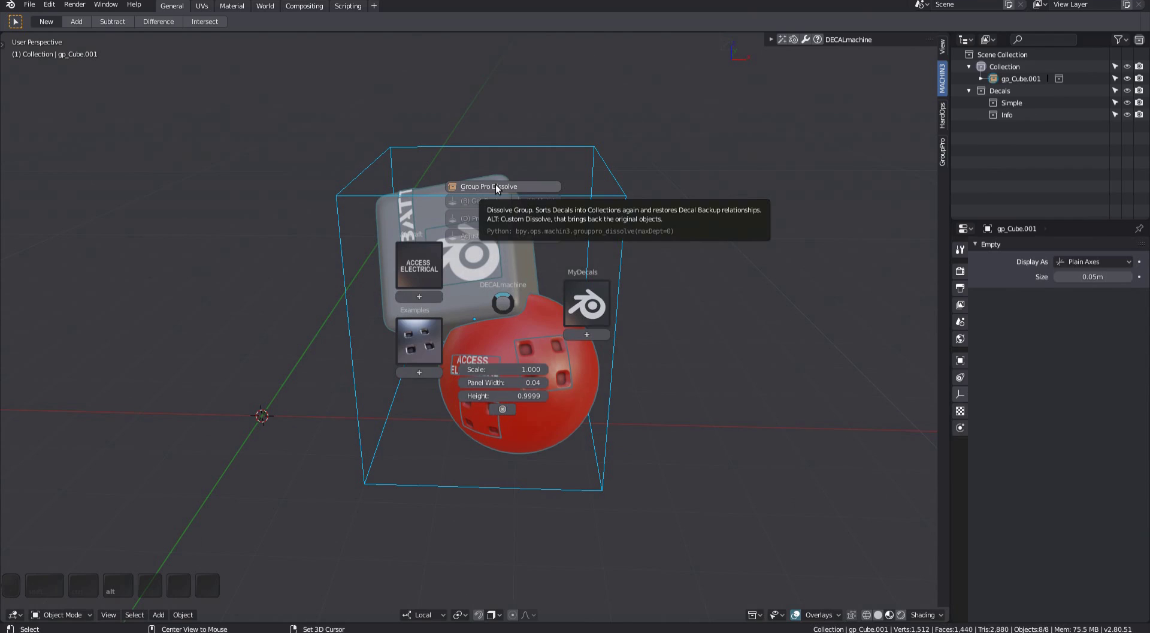
pyautogui.click(494, 185)
pyautogui.click(499, 274)
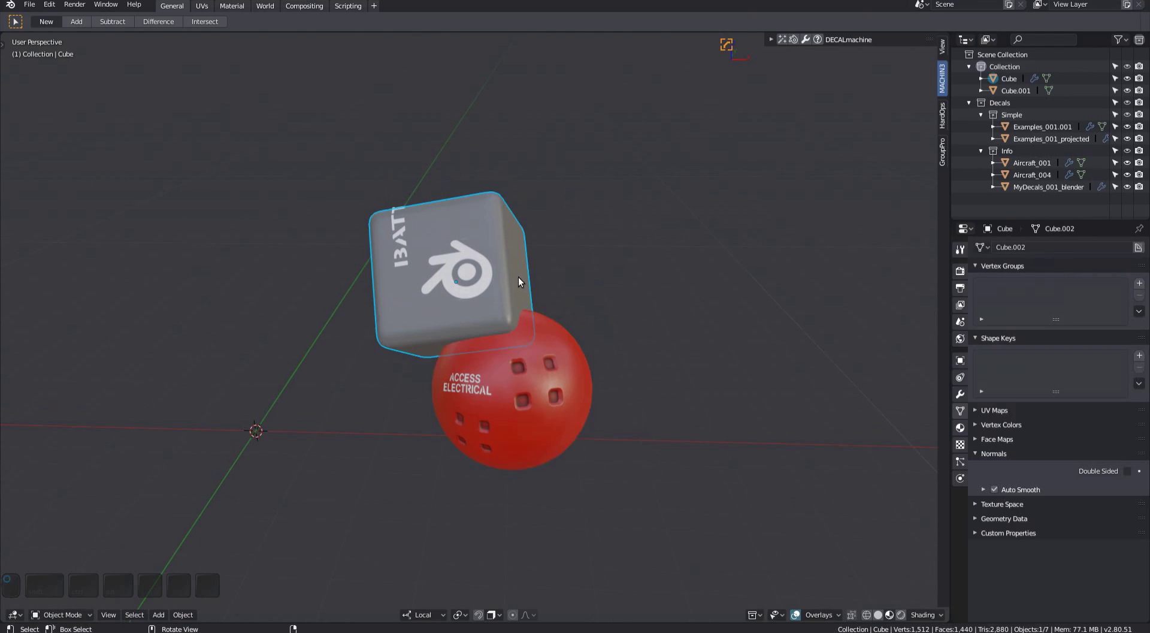
# - Restore the single group holding the cube, the red sphere and their decals, and select it
pyautogui.press('F1')
pyautogui.keyDown('shift'); pyautogui.moveTo(538, 315); pyautogui.dragTo(370, 356, button='middle'); pyautogui.keyUp('shift')
pyautogui.press('F1')
pyautogui.press('F1')
pyautogui.press('a')
pyautogui.click(363, 339)
# - Make two linked duplicates of the group and place them apart from the original
pyautogui.scroll(-2, 363, 339)
pyautogui.hotkey('alt', 'd')
pyautogui.click(597, 372)
pyautogui.keyDown('shift'); pyautogui.moveTo(599, 371); pyautogui.dragTo(515, 380, button='middle'); pyautogui.keyUp('shift')
pyautogui.hotkey('alt', 'd')
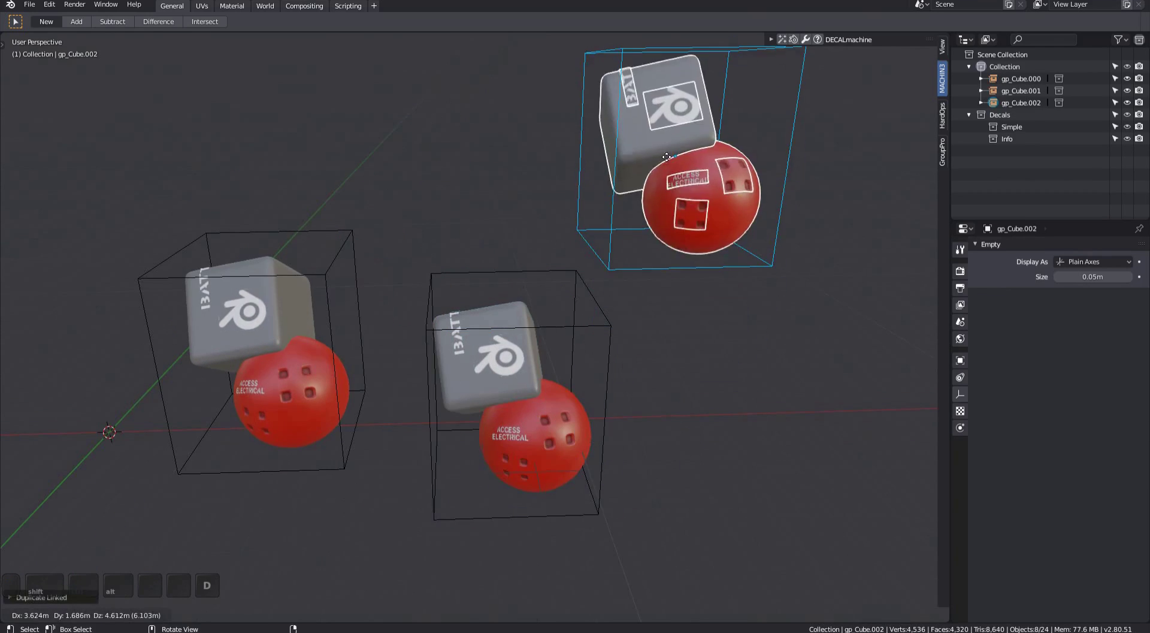
pyautogui.click(734, 141)
pyautogui.keyDown('shift'); pyautogui.moveTo(734, 141); pyautogui.dragTo(788, 188, button='middle'); pyautogui.keyUp('shift')
# - Try Group Pro Dissolve in DECALmachine on the group nearest the world origin and undo it
pyautogui.scroll(-1, 655, 280)
pyautogui.keyDown('shift'); pyautogui.moveTo(377, 371); pyautogui.dragTo(428, 359, button='middle'); pyautogui.keyUp('shift')
pyautogui.scroll(2, 409, 334)
pyautogui.click(419, 368)
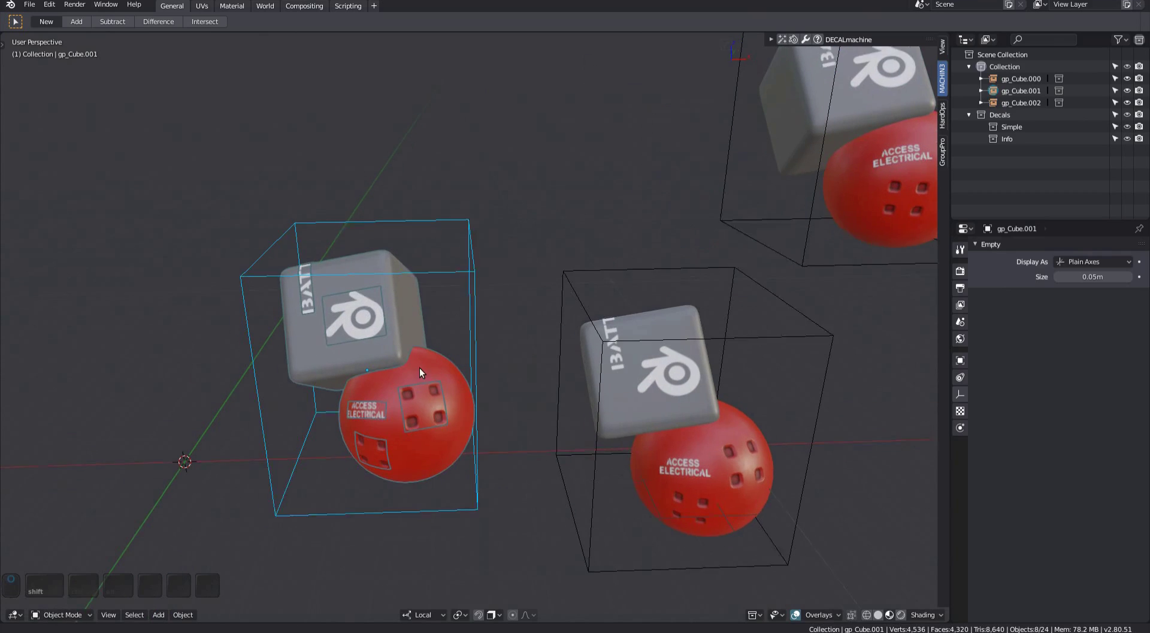
pyautogui.press('d')
pyautogui.click(422, 217)
pyautogui.hotkey('ctrl', 'z')
# - Try converting the same group to geometry with Group Pro and undo it
pyautogui.hotkey('ctrl', 'x')
pyautogui.click(387, 405)
pyautogui.hotkey('ctrl', 'z')
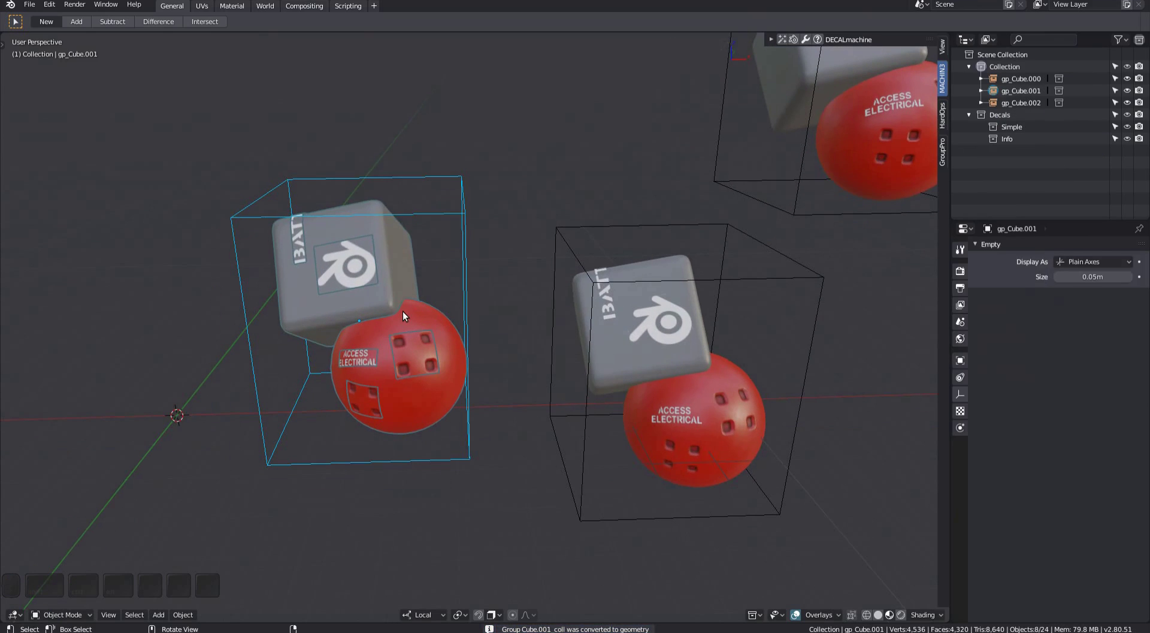
# - Try Group Pro Dissolve's custom mode, which brings back the original objects, on the same group and undo it
pyautogui.press('d')
pyautogui.press('alt')
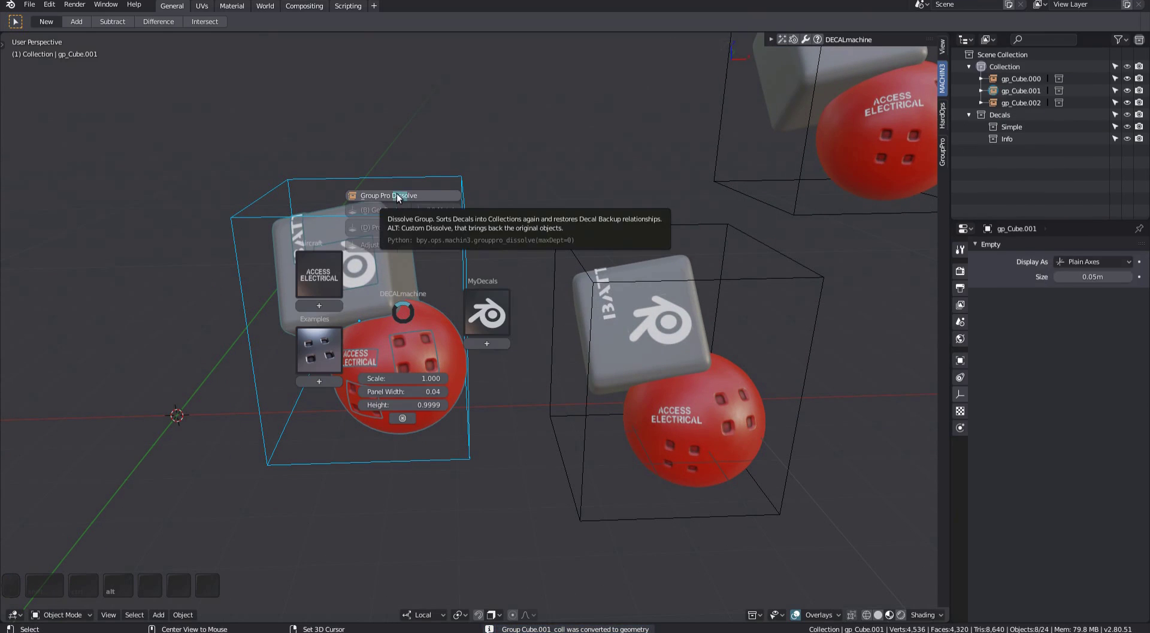
pyautogui.keyDown('alt'); pyautogui.click(397, 197); pyautogui.keyUp('alt')
pyautogui.keyDown('shift'); pyautogui.moveTo(301, 303); pyautogui.dragTo(350, 275, button='middle'); pyautogui.keyUp('shift')
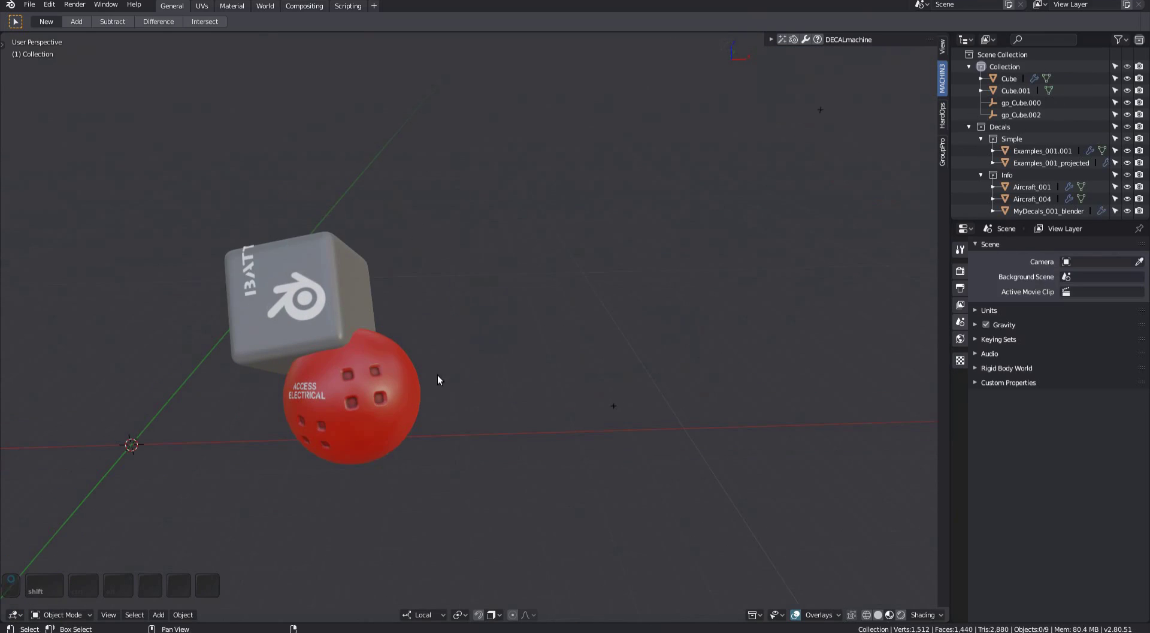
pyautogui.hotkey('ctrl', 'z')
pyautogui.scroll(-4, 450, 364)
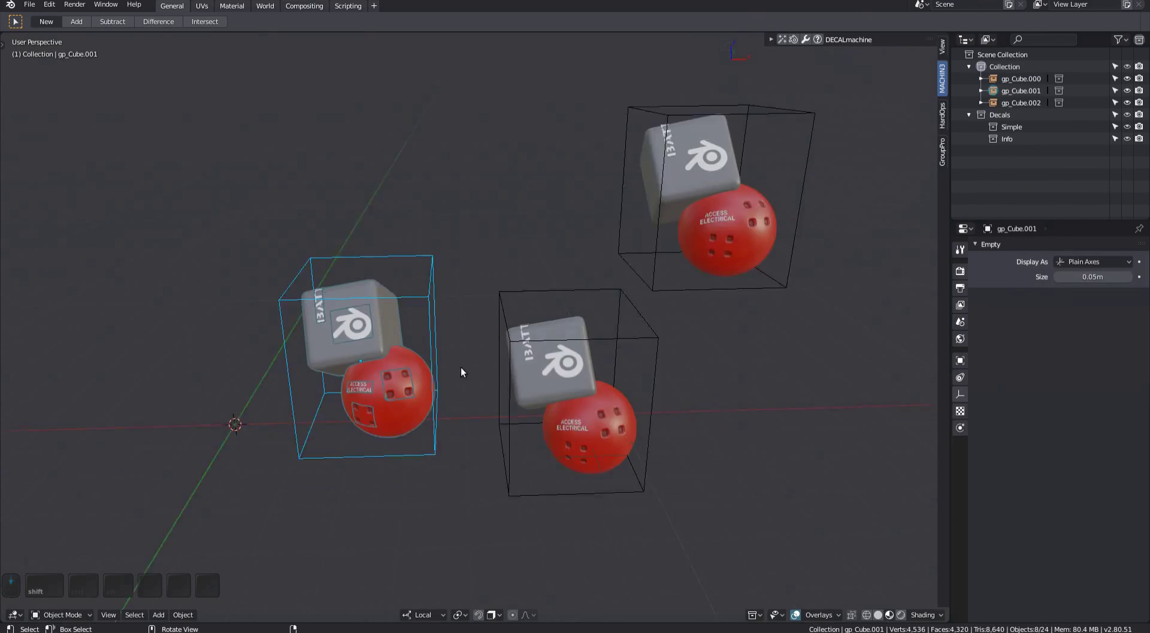
# - Delete the other two groups, keeping only the one nearest the world origin
pyautogui.click(542, 360)
pyautogui.keyDown('shift'); pyautogui.click(651, 209); pyautogui.keyUp('shift')
pyautogui.press('x')
pyautogui.keyDown('shift'); pyautogui.moveTo(322, 361); pyautogui.dragTo(521, 311, button='middle'); pyautogui.keyUp('shift')
pyautogui.scroll(1, 542, 300)
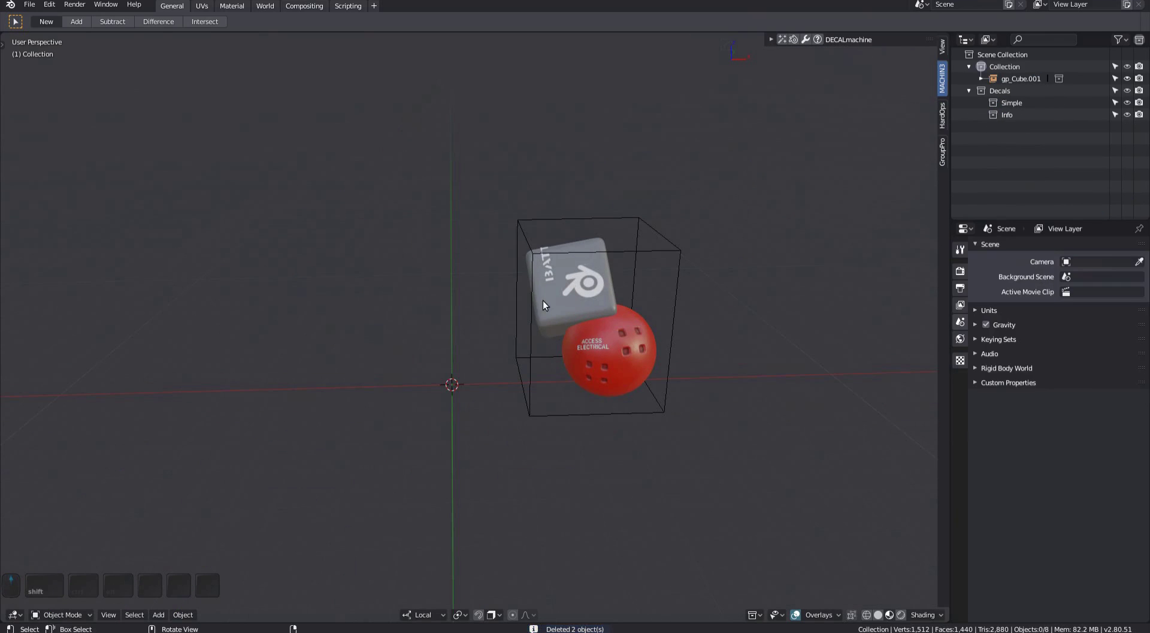
# - Clear the cube's rotation and reposition it across the world origin from the sphere, using MACHIN3 Align
pyautogui.keyDown('shift'); pyautogui.moveTo(521, 324); pyautogui.dragTo(554, 291, button='middle'); pyautogui.keyUp('shift')
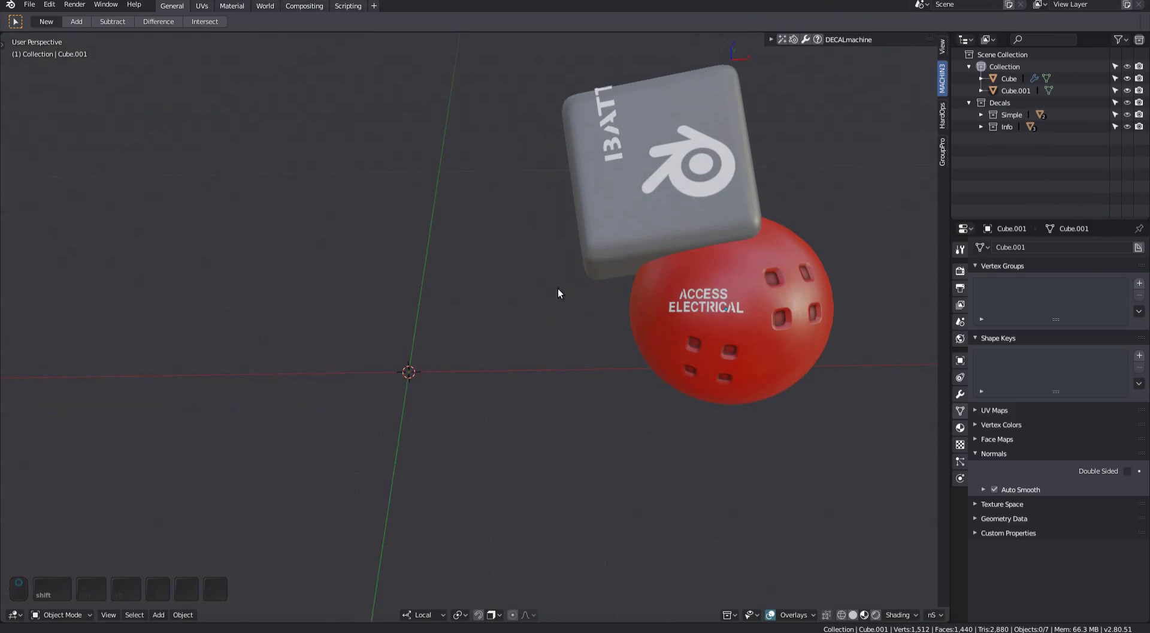
pyautogui.click(642, 239)
pyautogui.hotkey('alt', 'r')
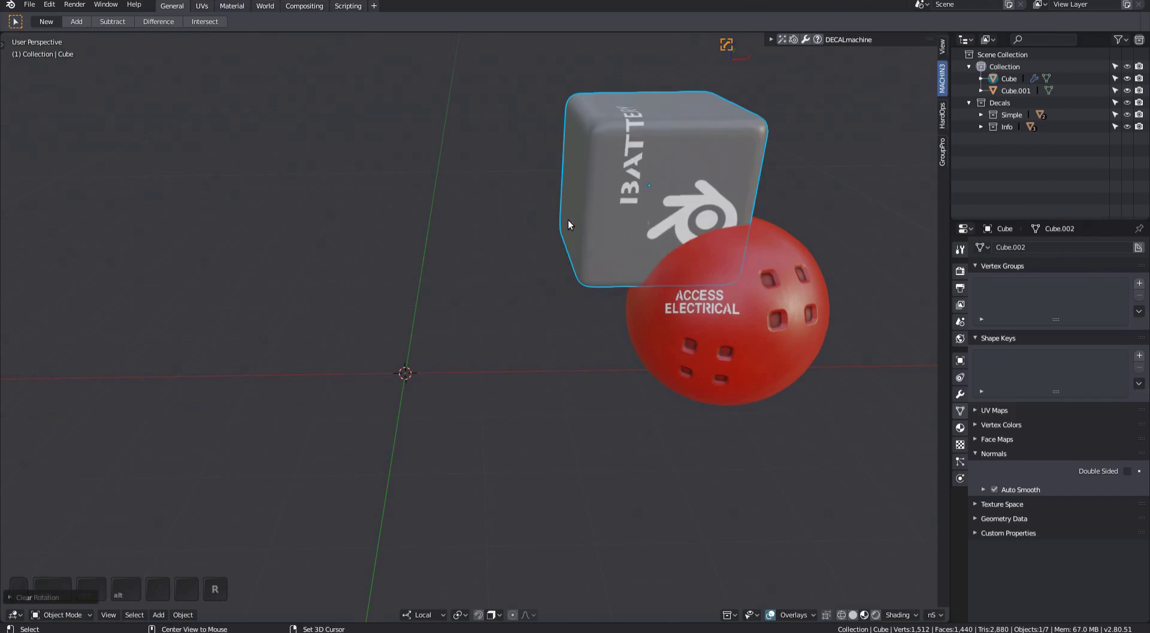
pyautogui.press('g')
pyautogui.click(342, 308)
pyautogui.keyDown('shift'); pyautogui.moveTo(338, 312); pyautogui.dragTo(439, 288, button='middle'); pyautogui.keyUp('shift')
pyautogui.hotkey('alt', 'a')
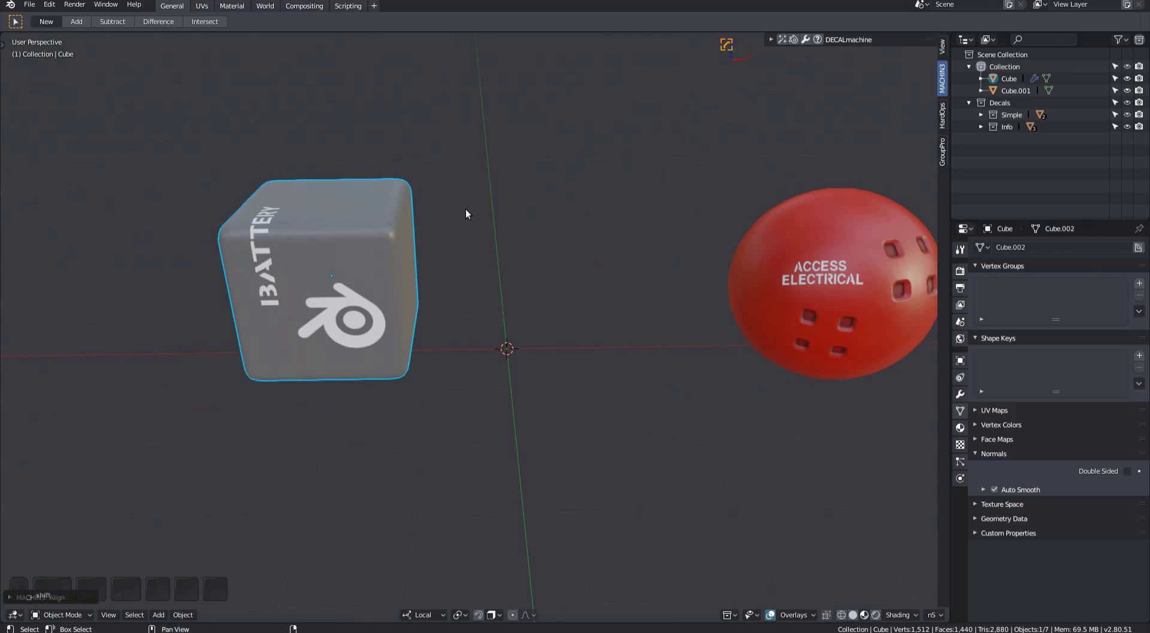
# - Move the red sphere along the X axis closer to the world origin and deselect everything
pyautogui.keyDown('shift'); pyautogui.moveTo(465, 209); pyautogui.dragTo(471, 240, button='middle'); pyautogui.keyUp('shift')
pyautogui.moveTo(527, 249); pyautogui.dragTo(566, 244, button='middle')
pyautogui.click(769, 273)
pyautogui.press('g')
pyautogui.press('x')
pyautogui.click(602, 278)
pyautogui.press('a')
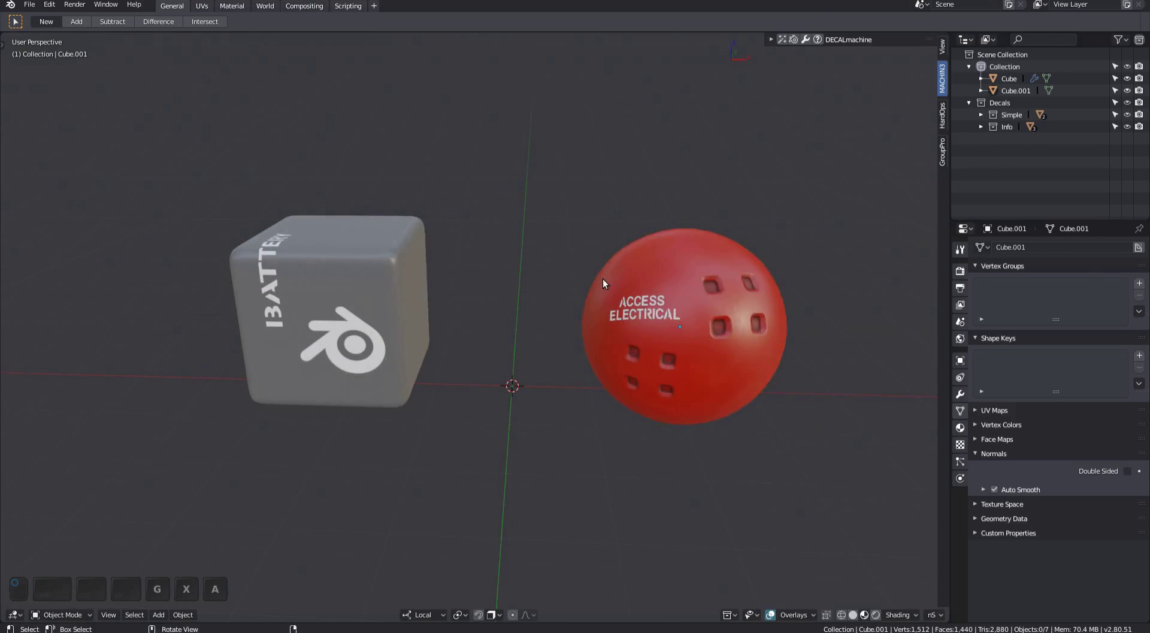
# - Frame the cube and switch off its Bevel modifier's viewport display to examine the decals without the rounding
pyautogui.moveTo(603, 279); pyautogui.dragTo(419, 307, button='middle')
pyautogui.click(302, 301)
pyautogui.press('KP_Decimal')
pyautogui.moveTo(527, 317); pyautogui.dragTo(515, 285, button='middle')
pyautogui.click(960, 394)
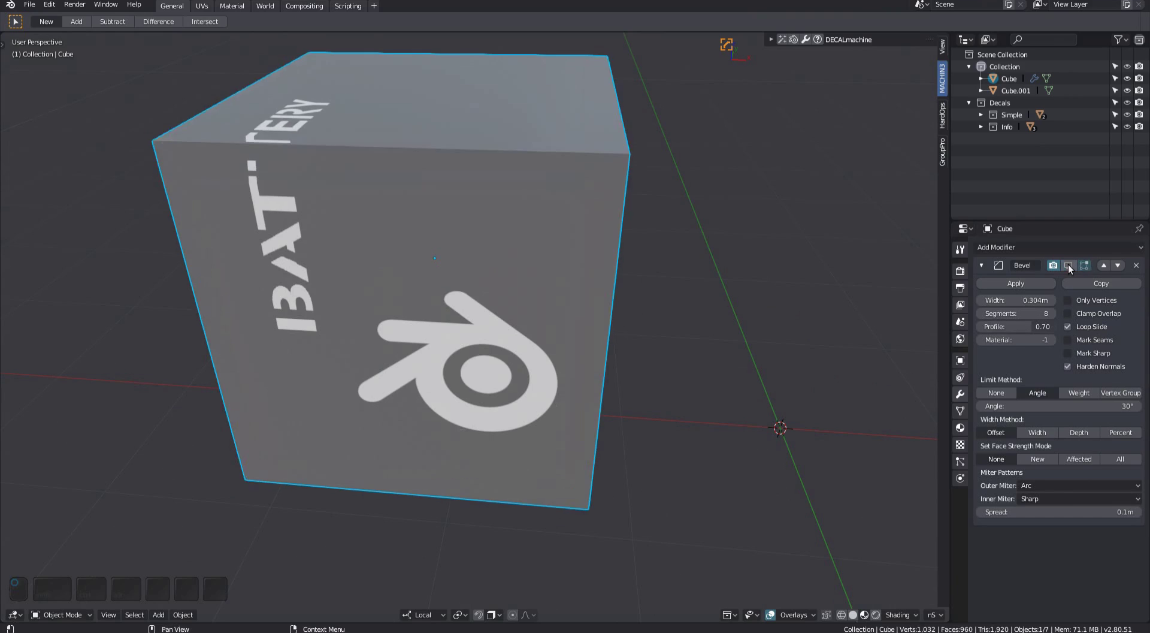
# - Insert a four-hole Examples_001 decal on the cube's rounded edge, scale it about 1.23 times and project it
pyautogui.moveTo(838, 263); pyautogui.dragTo(529, 262, button='middle')
pyautogui.press('d')
pyautogui.click(381, 298)
pyautogui.press('s')
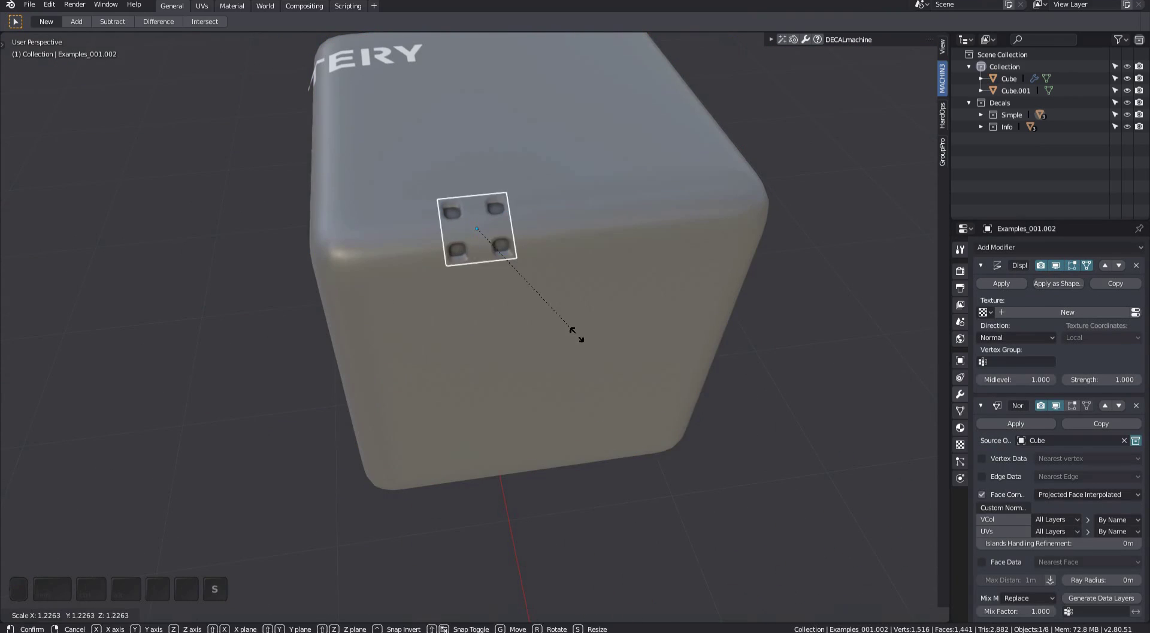
pyautogui.click(577, 336)
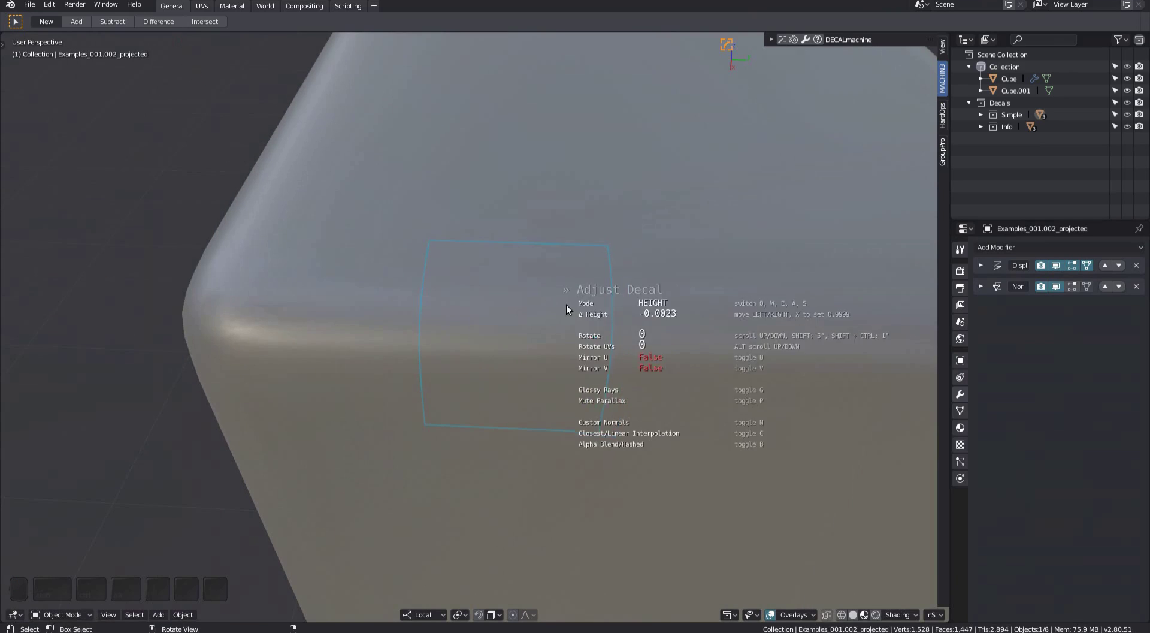
pyautogui.hotkey('alt', 'a')
# - Insert a second four-hole Examples_001 decal farther along the same rounded edge of the cube
pyautogui.scroll(-3, 677, 315)
pyautogui.moveTo(677, 315); pyautogui.dragTo(400, 312, button='middle')
pyautogui.click(389, 315)
pyautogui.press('g')
pyautogui.press('Escape')
pyautogui.press('d')
pyautogui.press('d')
pyautogui.click(503, 384)
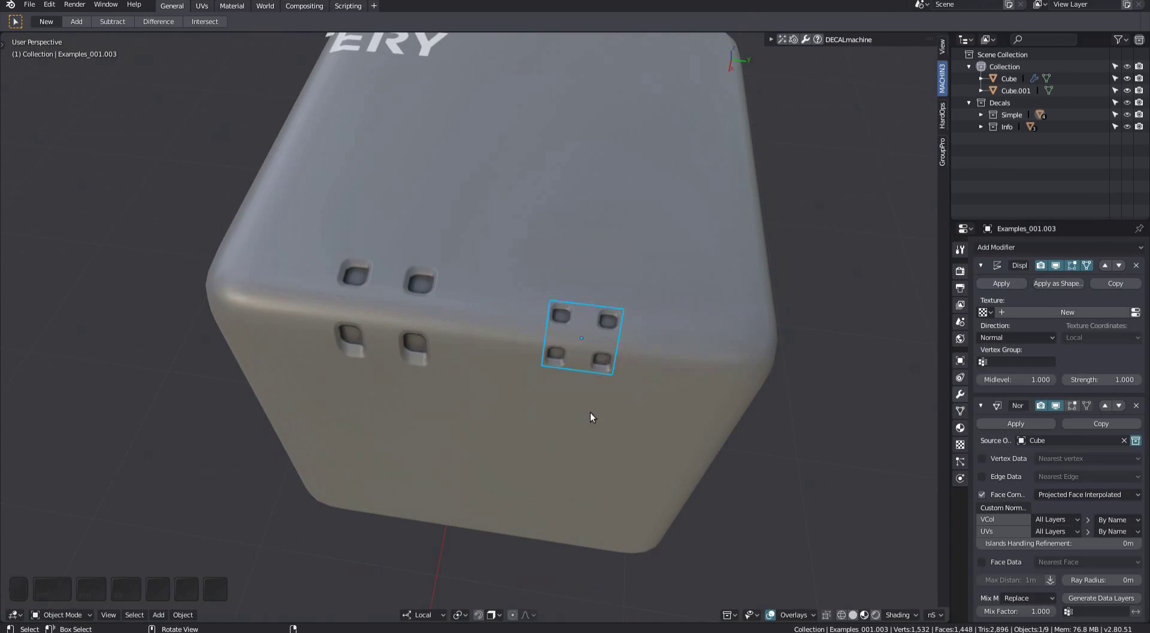
# - Shrinkwrap the second four-hole decal onto the cube's rounded edge
pyautogui.click(589, 337)
pyautogui.press('d')
pyautogui.click(571, 247)
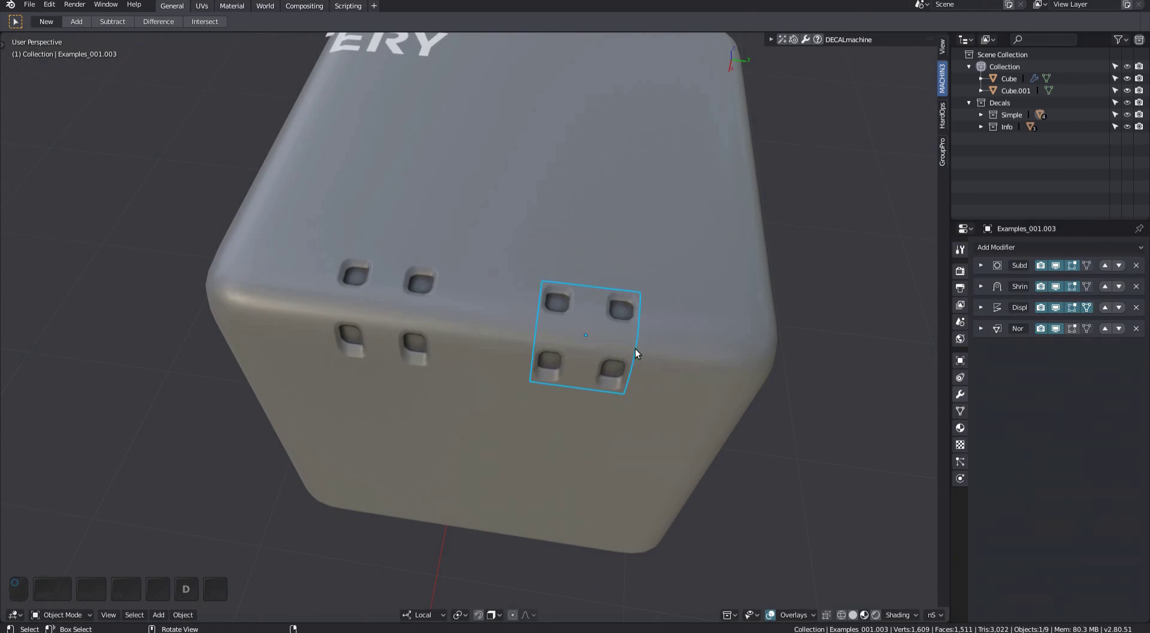
pyautogui.press('g')
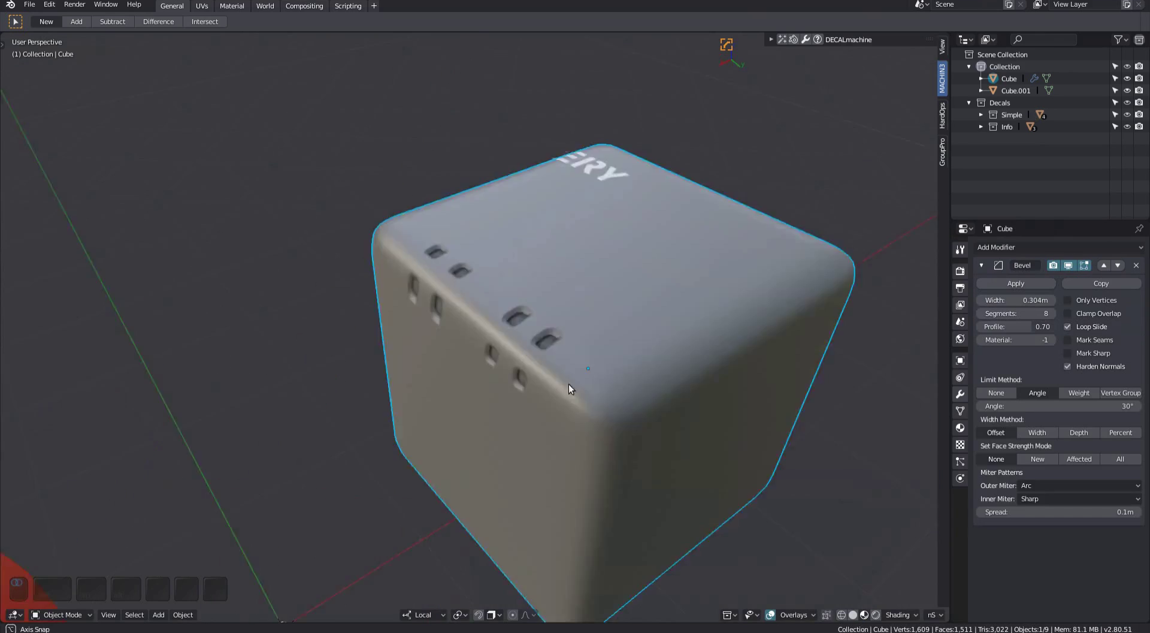
# - Reduce the cube's Bevel width to 0.201 m with HardOps' Adjust Bevel
pyautogui.press('q')
pyautogui.click(558, 358)
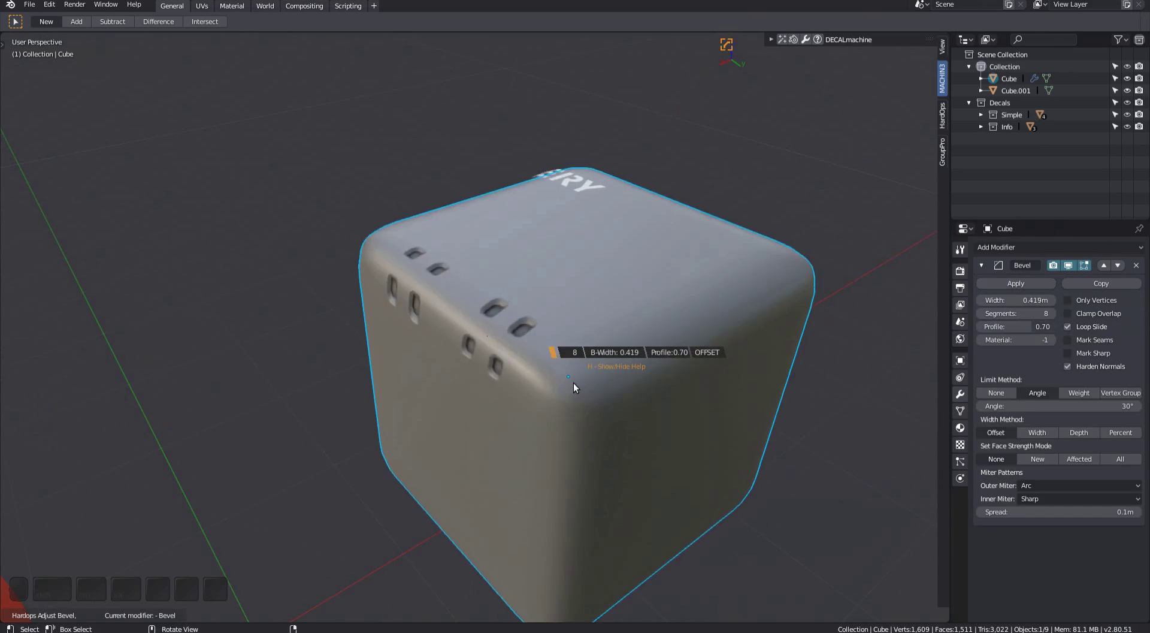
pyautogui.click(620, 389)
pyautogui.moveTo(620, 389); pyautogui.dragTo(537, 333, button='middle')
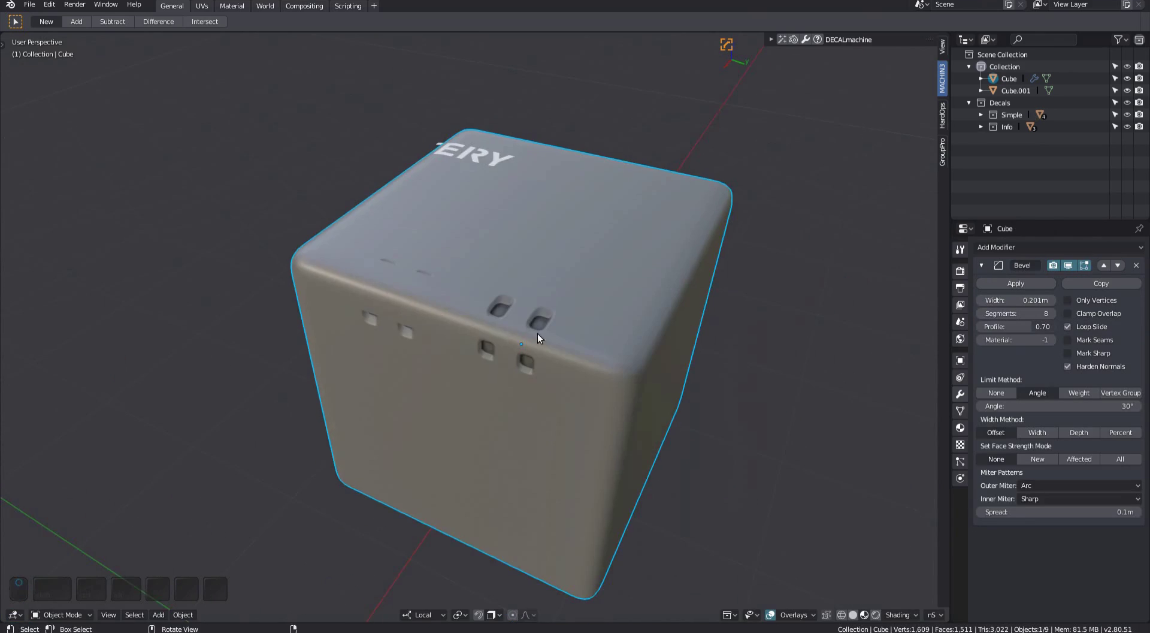
# - Move the shrinkwrapped four-hole decal along the Z axis to fit the tighter edge
pyautogui.click(537, 333)
pyautogui.scroll(3, 512, 338)
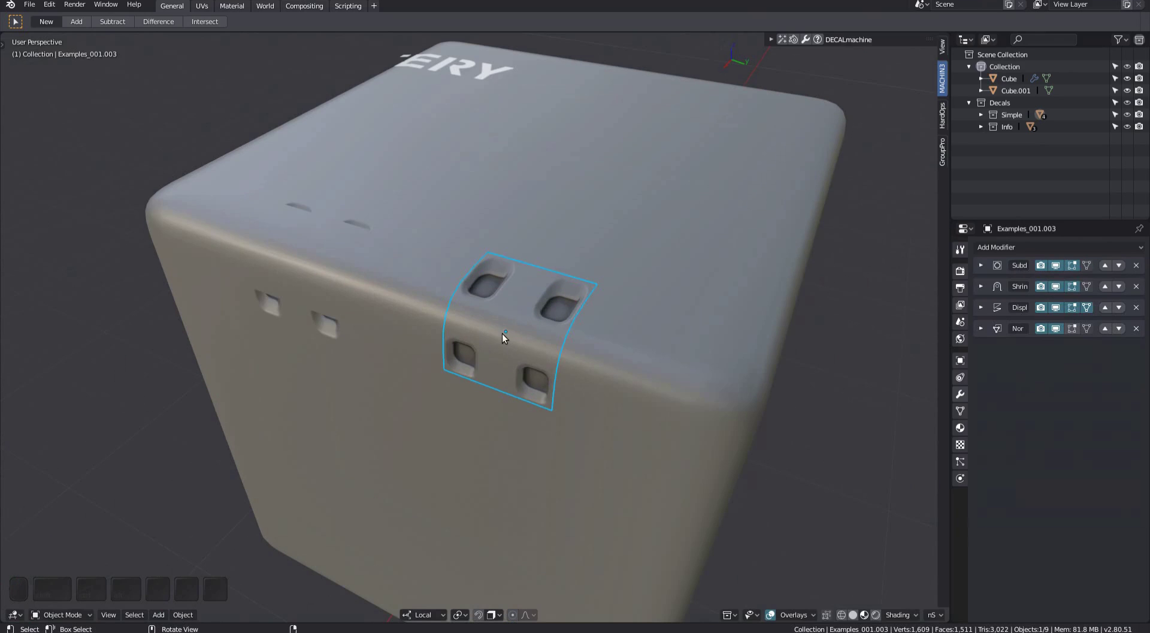
pyautogui.press('g')
pyautogui.press('z')
pyautogui.click(404, 289)
# - Select the projected four-hole decal and bring back its flat original from the decal backup
pyautogui.click(436, 257)
pyautogui.keyDown('shift'); pyautogui.moveTo(332, 218); pyautogui.dragTo(512, 303, button='middle'); pyautogui.keyUp('shift')
pyautogui.click(482, 279)
pyautogui.press('d')
pyautogui.hotkey('alt', 'b')
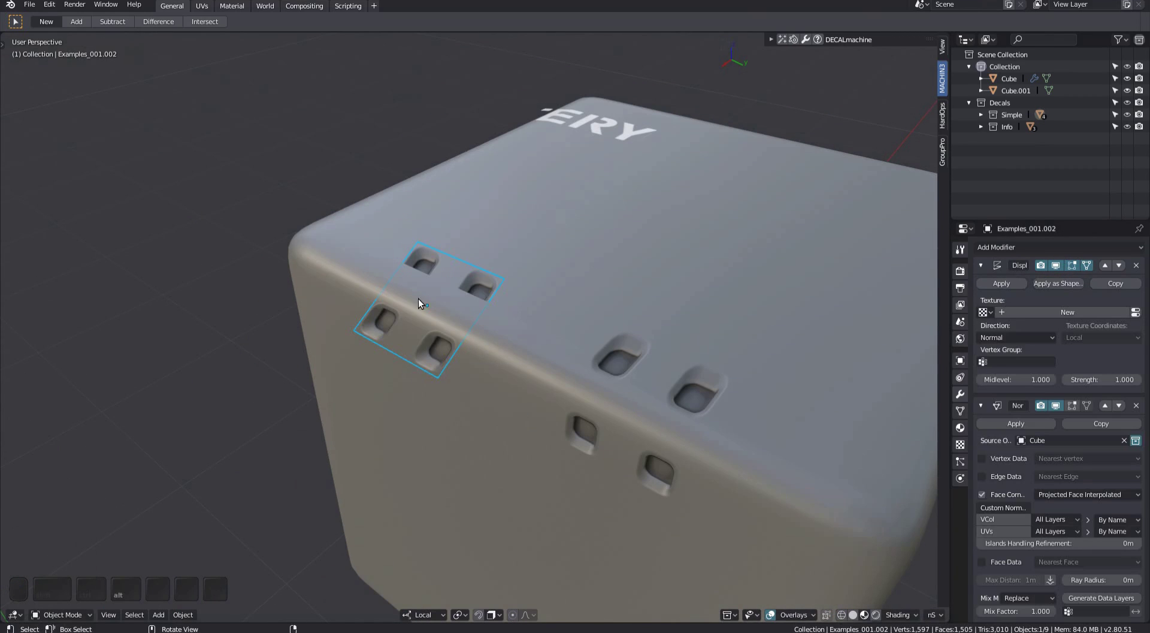
# - Adjust the restored decal along the Z axis and project it onto the cube's edge again
pyautogui.moveTo(418, 298); pyautogui.dragTo(471, 318, button='middle')
pyautogui.press('g')
pyautogui.press('z')
pyautogui.click(425, 322)
pyautogui.press('d')
pyautogui.keyDown('shift'); pyautogui.click(403, 254); pyautogui.keyUp('shift')
# - Widen the cube's Bevel to 0.653 m with HardOps' Adjust Bevel
pyautogui.moveTo(508, 357); pyautogui.dragTo(603, 326, button='middle')
pyautogui.click(563, 402)
pyautogui.press('q')
pyautogui.click(605, 326)
pyautogui.click(563, 263)
pyautogui.moveTo(563, 264); pyautogui.dragTo(545, 282, button='middle')
# - Restore the projected decal's original from its backup and re-project it onto the rounder edge
pyautogui.click(544, 283)
pyautogui.press('d')
pyautogui.hotkey('alt', 'b')
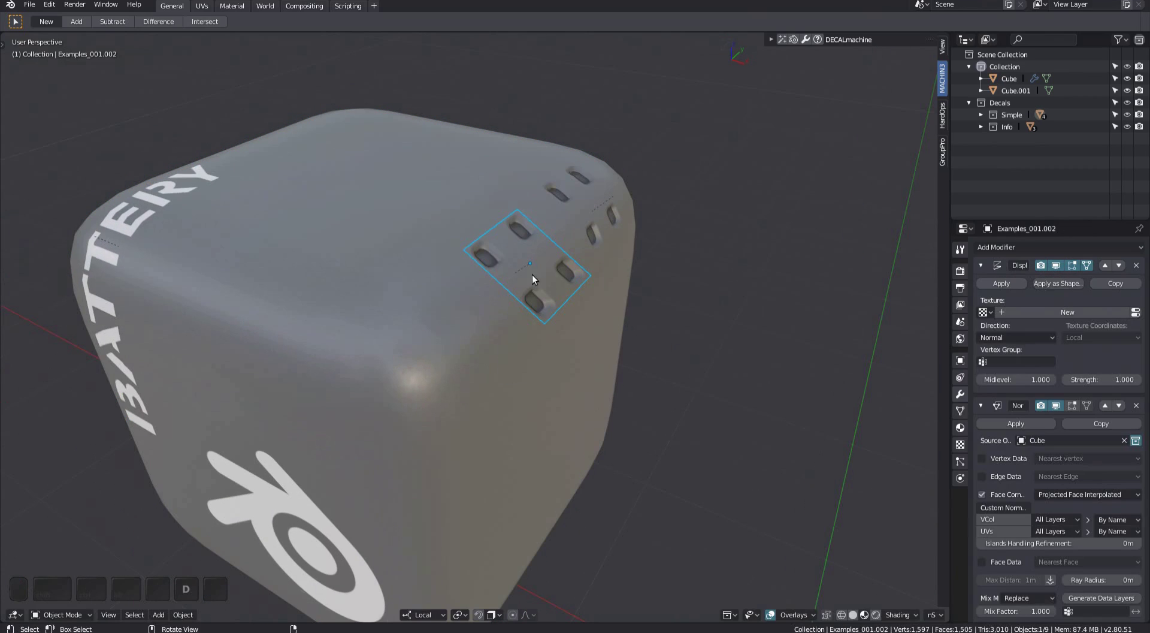
pyautogui.press('d')
pyautogui.click(541, 239)
pyautogui.moveTo(542, 239); pyautogui.dragTo(458, 225, button='middle')
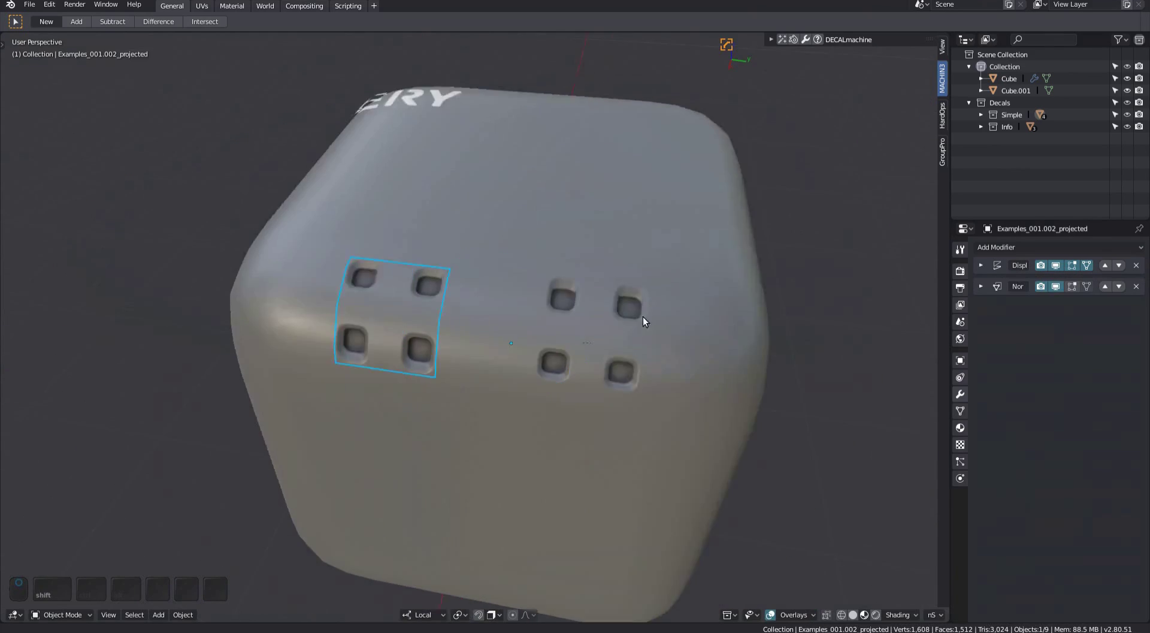
# - Reposition the shrinkwrapped four-hole decal on the rounder edge and deselect everything
pyautogui.click(642, 314)
pyautogui.moveTo(643, 315); pyautogui.dragTo(677, 372, button='middle')
pyautogui.press('g')
pyautogui.click(458, 330)
pyautogui.click(557, 336)
pyautogui.hotkey('alt', 'a')
# - Select the cube and check which materials the material list offers with hide .names enabled
pyautogui.scroll(-5, 642, 333)
pyautogui.moveTo(676, 372); pyautogui.dragTo(603, 271, button='middle')
pyautogui.click(281, 310)
pyautogui.keyDown('shift'); pyautogui.moveTo(405, 327); pyautogui.dragTo(532, 311, button='middle'); pyautogui.keyUp('shift')
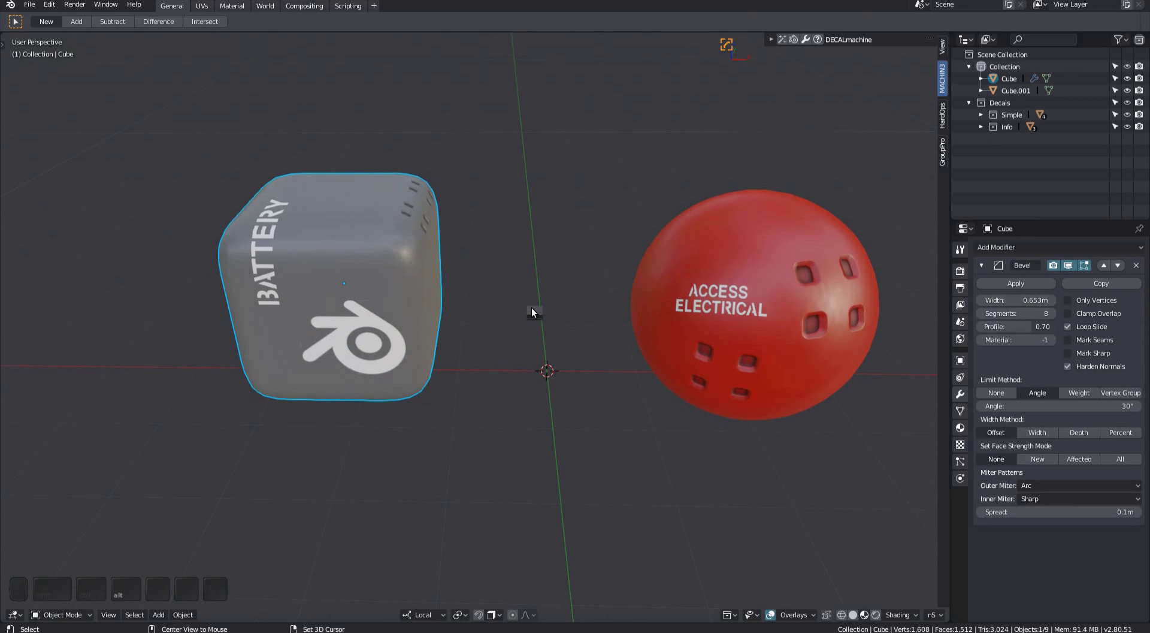
pyautogui.hotkey('alt', 'm')
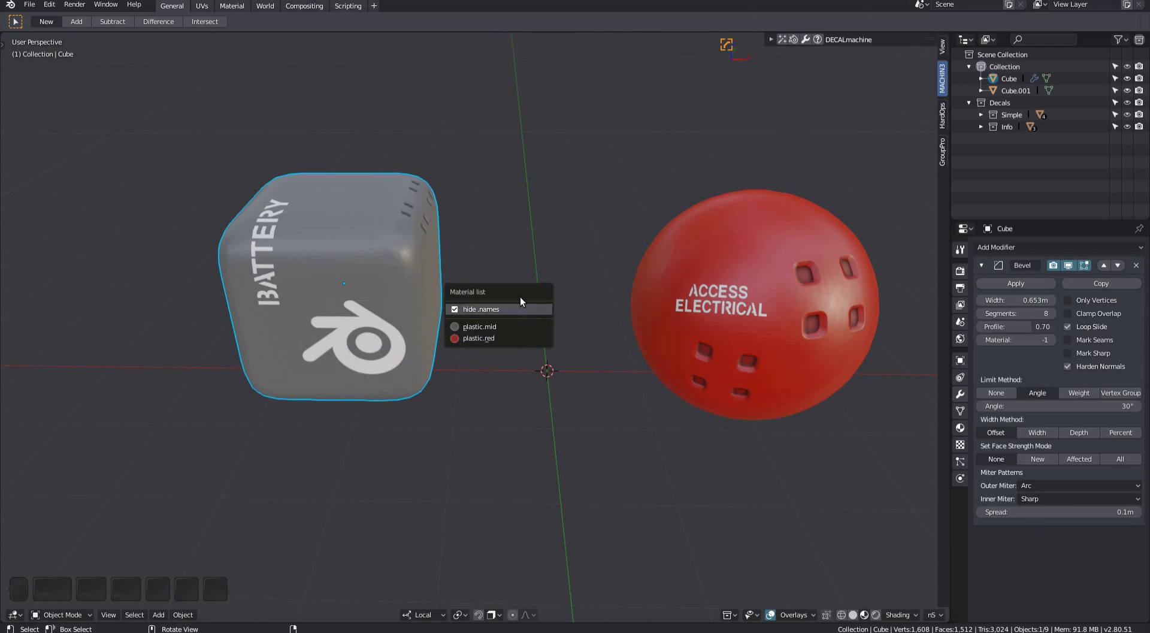
pyautogui.press('Escape')
# - Switch off DECALmachine's Hide/Show option for Materials, check the material list, and switch the option back on
pyautogui.click(845, 39)
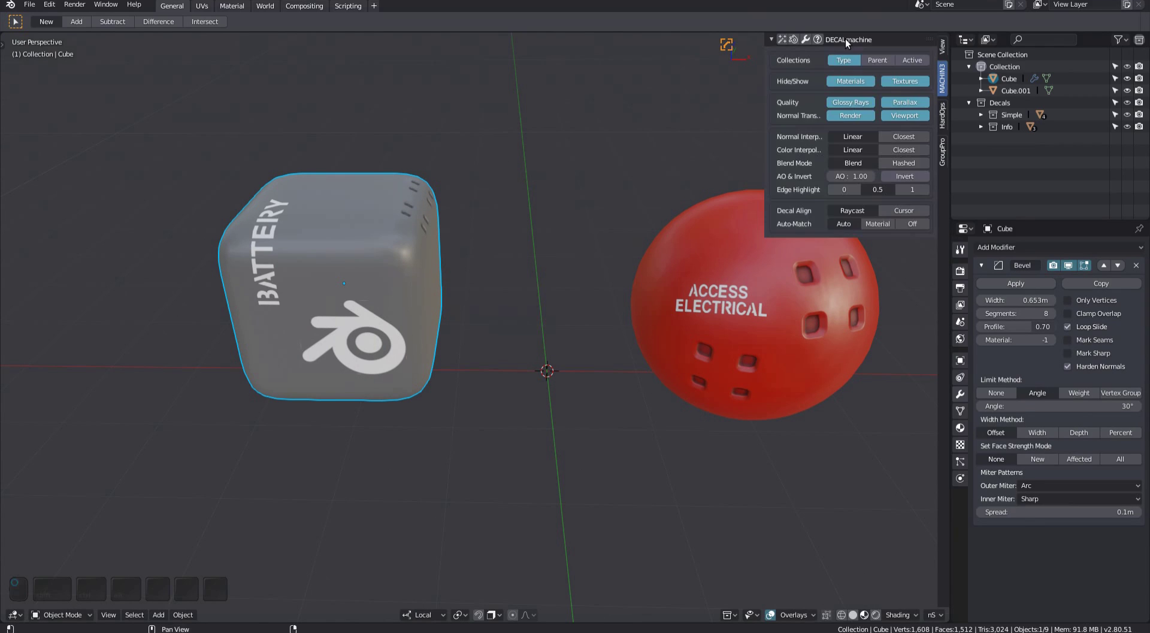
pyautogui.click(850, 81)
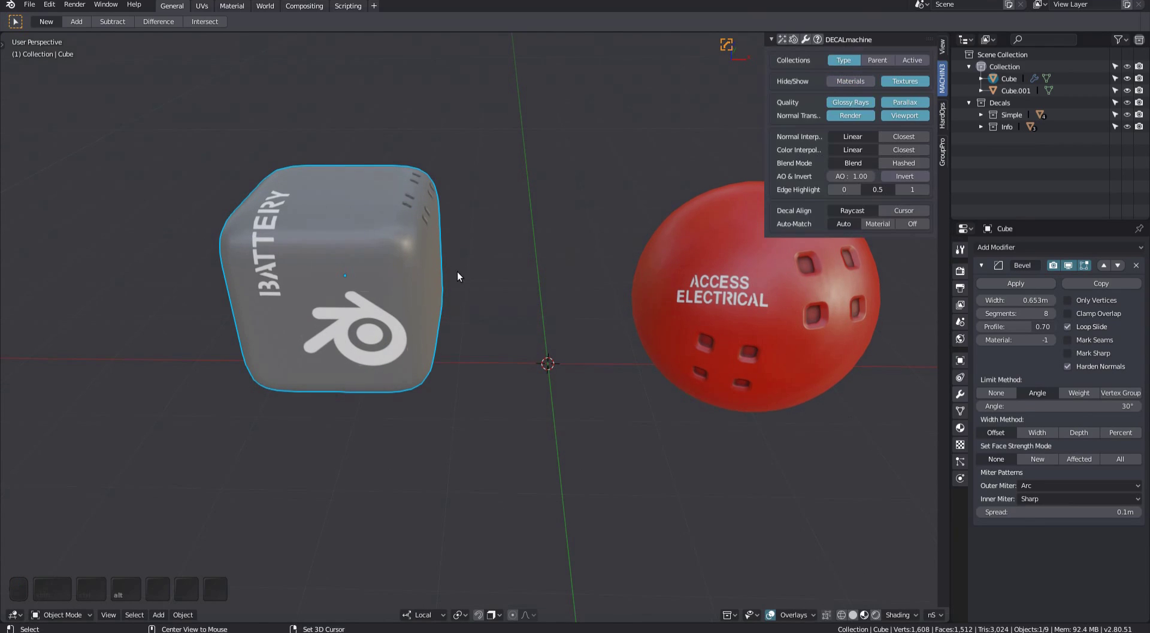
pyautogui.hotkey('shift', 'alt', 'm')
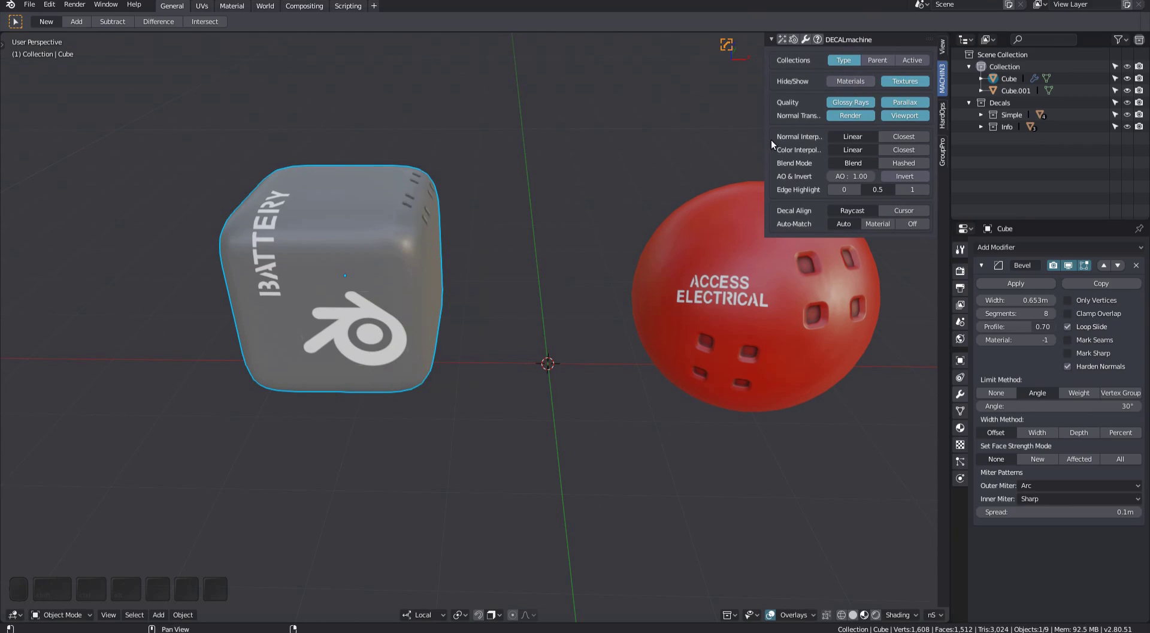
pyautogui.click(849, 81)
# - Disable hide .names in the material list, check the listed decal materials, and enable it again
pyautogui.hotkey('alt', 'm')
pyautogui.click(474, 308)
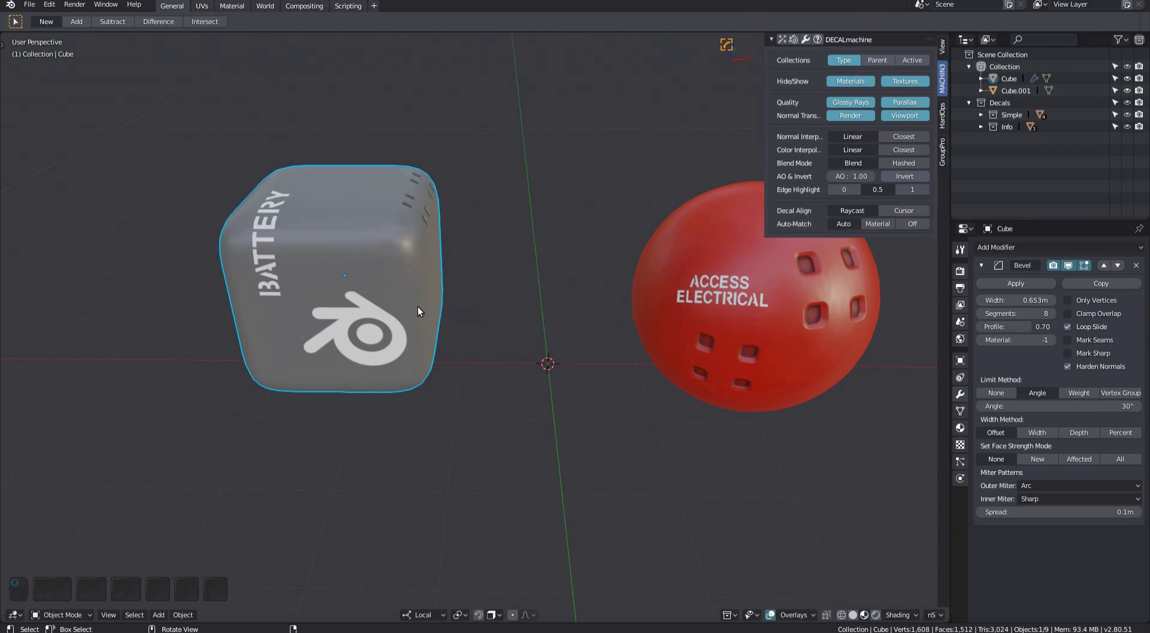
pyautogui.hotkey('alt', 'm')
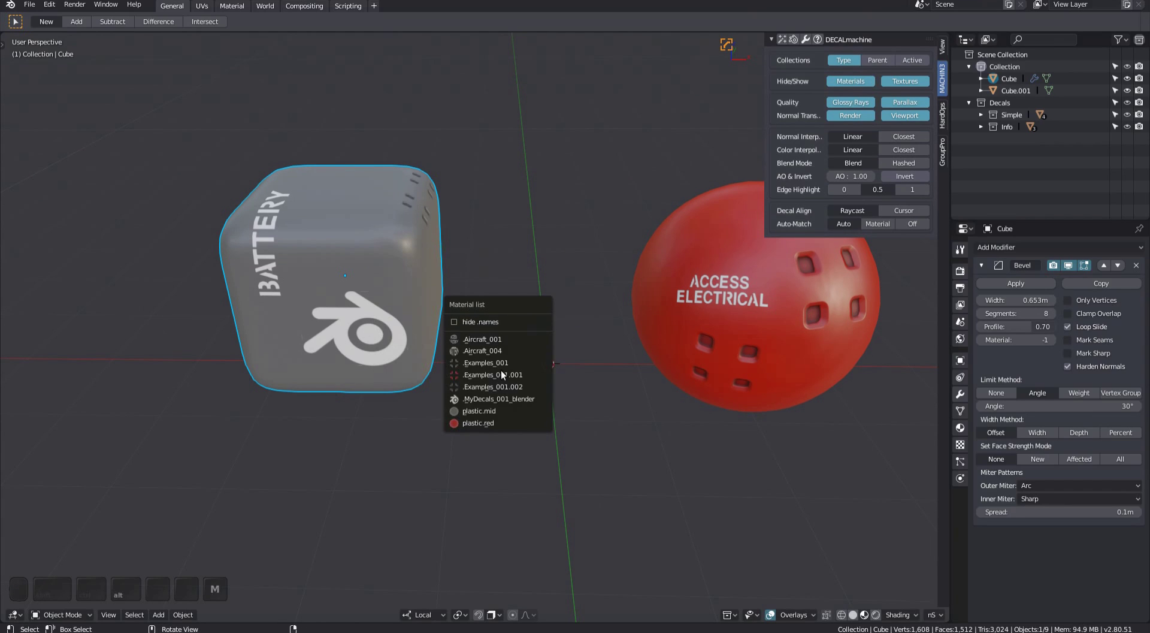
pyautogui.click(477, 322)
pyautogui.hotkey('alt', 'm')
pyautogui.press('Escape')
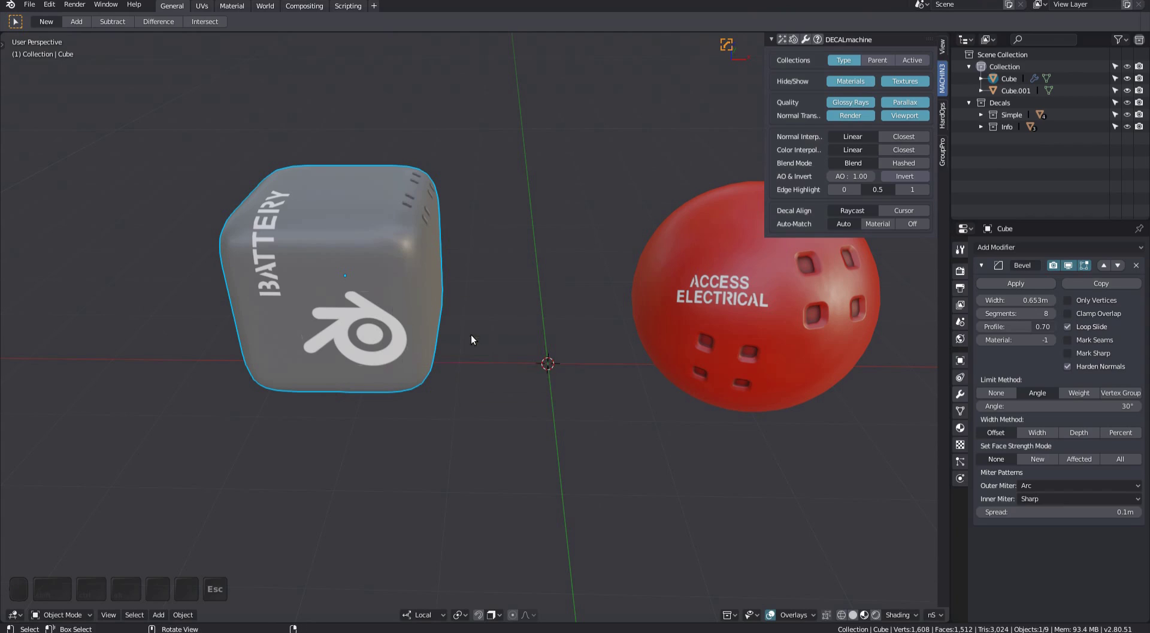
pyautogui.keyDown('shift'); pyautogui.moveTo(568, 290); pyautogui.dragTo(558, 285, button='middle'); pyautogui.keyUp('shift')
pyautogui.click(855, 40)
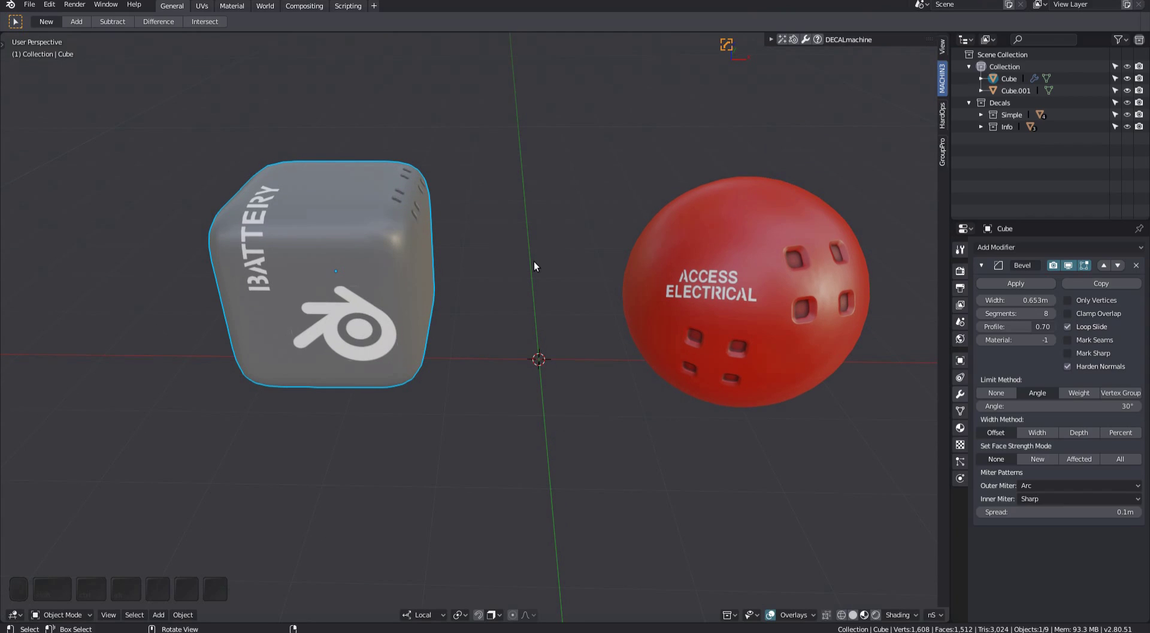
# - Select the projected four-hole decal beside the ACCESS ELECTRICAL text on the sphere and maximize the 3D view
pyautogui.keyDown('shift'); pyautogui.moveTo(534, 261); pyautogui.dragTo(463, 293, button='middle'); pyautogui.keyUp('shift')
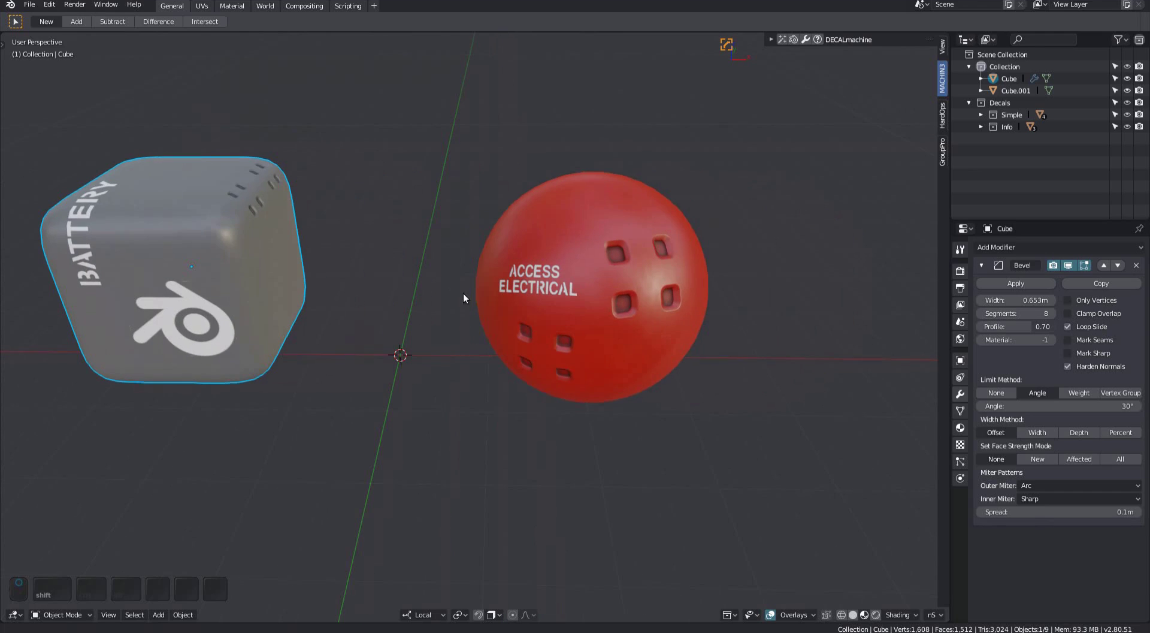
pyautogui.click(660, 291)
pyautogui.hotkey('ctrl', 'alt', 'space')
pyautogui.moveTo(559, 272); pyautogui.dragTo(512, 337, button='middle')
pyautogui.moveTo(574, 301); pyautogui.dragTo(582, 301, button='middle')
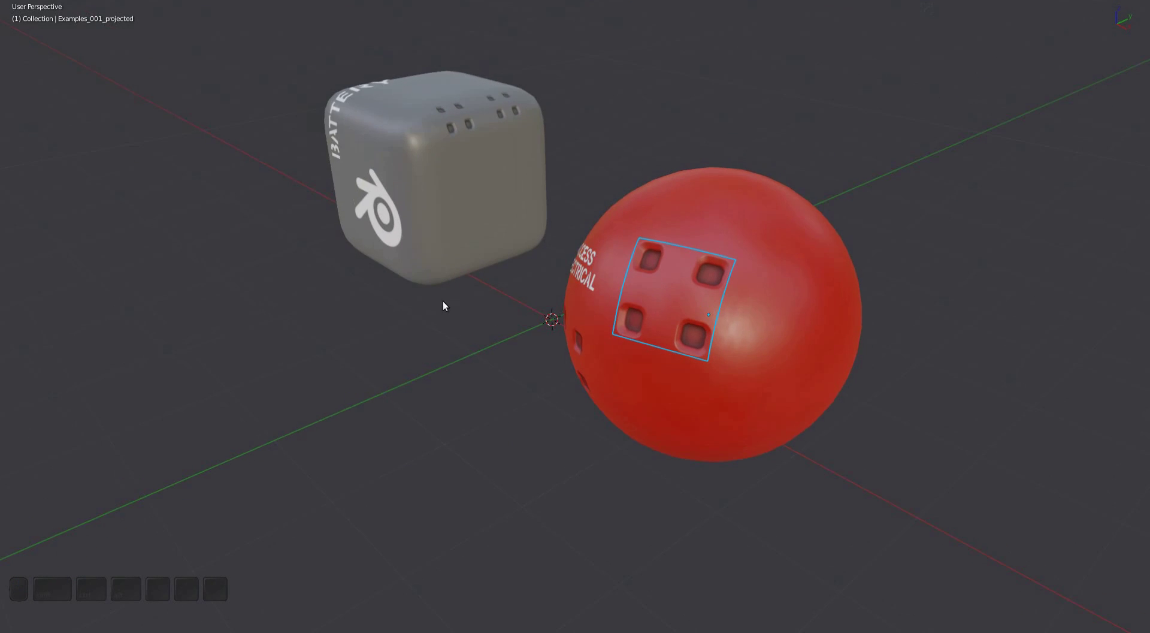
# - Open the HOps Helper for the selected decal and display its modifiers
pyautogui.hotkey('ctrl', '`')
pyautogui.click(346, 337)
pyautogui.click(346, 348)
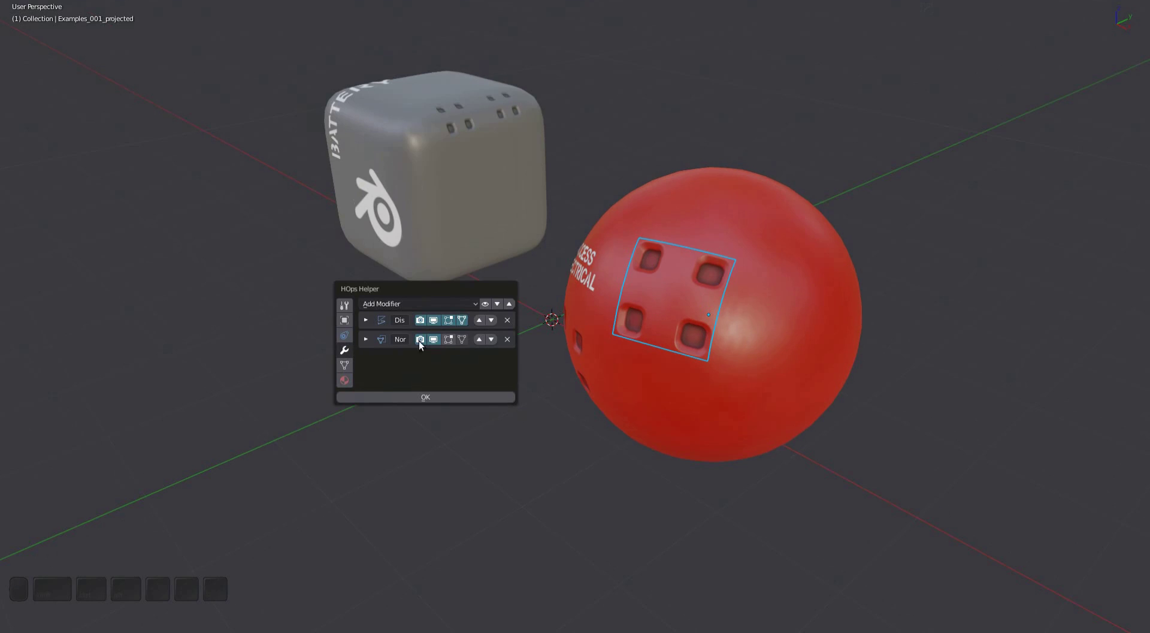
# - Expand the decal's modifiers in the HOps Helper and examine the normal transfer and Displace settings in turn
pyautogui.click(497, 304)
pyautogui.moveTo(464, 223); pyautogui.dragTo(411, 138)
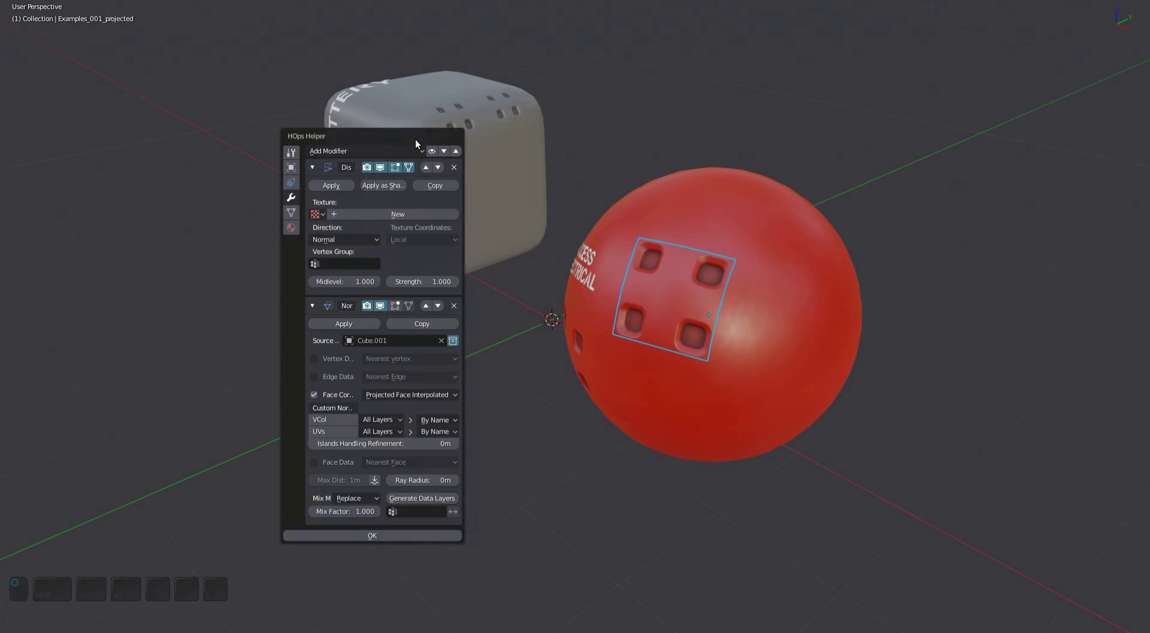
pyautogui.moveTo(313, 167); pyautogui.dragTo(314, 207)
pyautogui.click(313, 186)
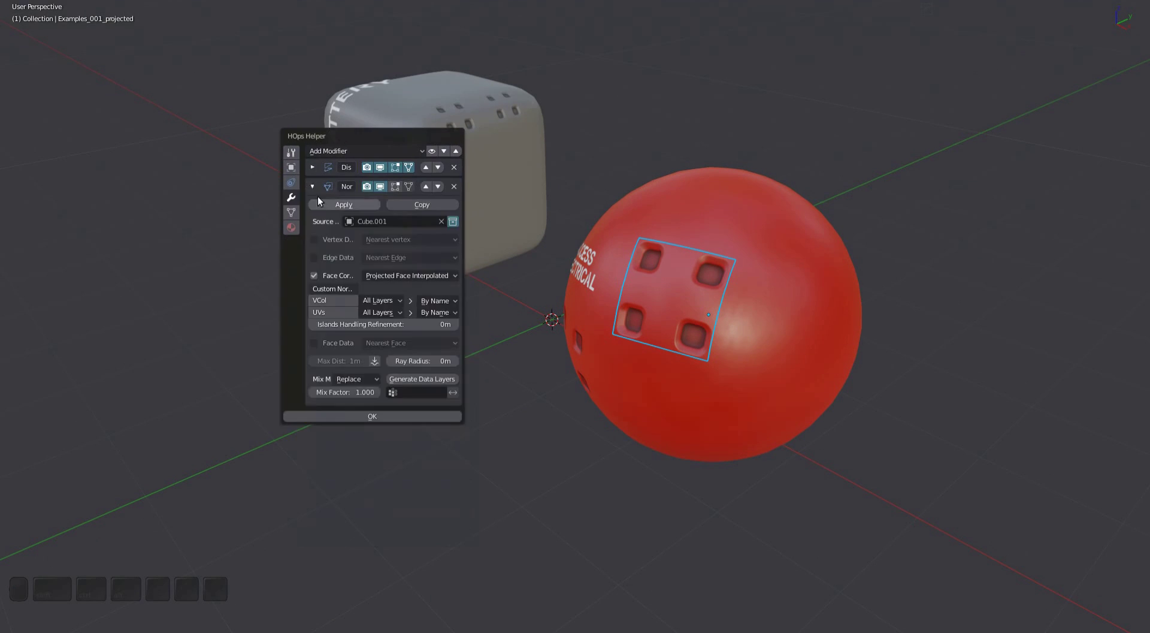
pyautogui.click(313, 186)
pyautogui.click(313, 166)
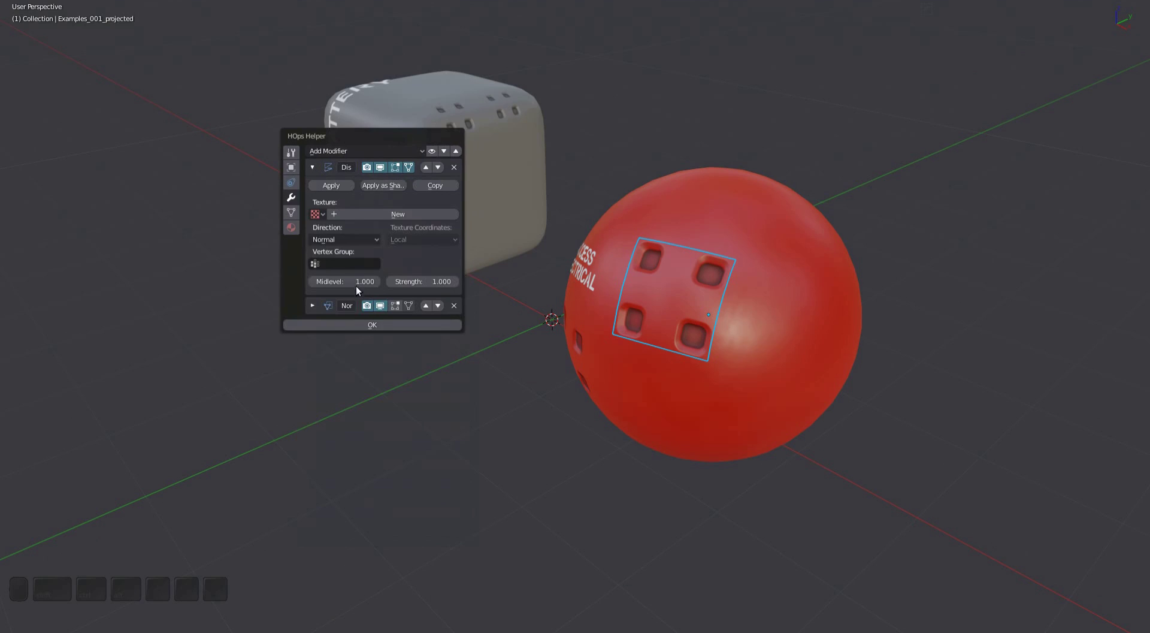
# - Lower the Displace modifier's Midlevel slightly for the four-hole decal on the sphere
pyautogui.keyDown('shift'); pyautogui.moveTo(370, 281); pyautogui.dragTo(350, 282); pyautogui.keyUp('shift')
pyautogui.press('d')
pyautogui.press('a')
pyautogui.press('x')
pyautogui.click(685, 324)
pyautogui.moveTo(578, 317); pyautogui.dragTo(671, 295, button='middle')
pyautogui.press('a')
pyautogui.moveTo(499, 309); pyautogui.dragTo(607, 338, button='middle')
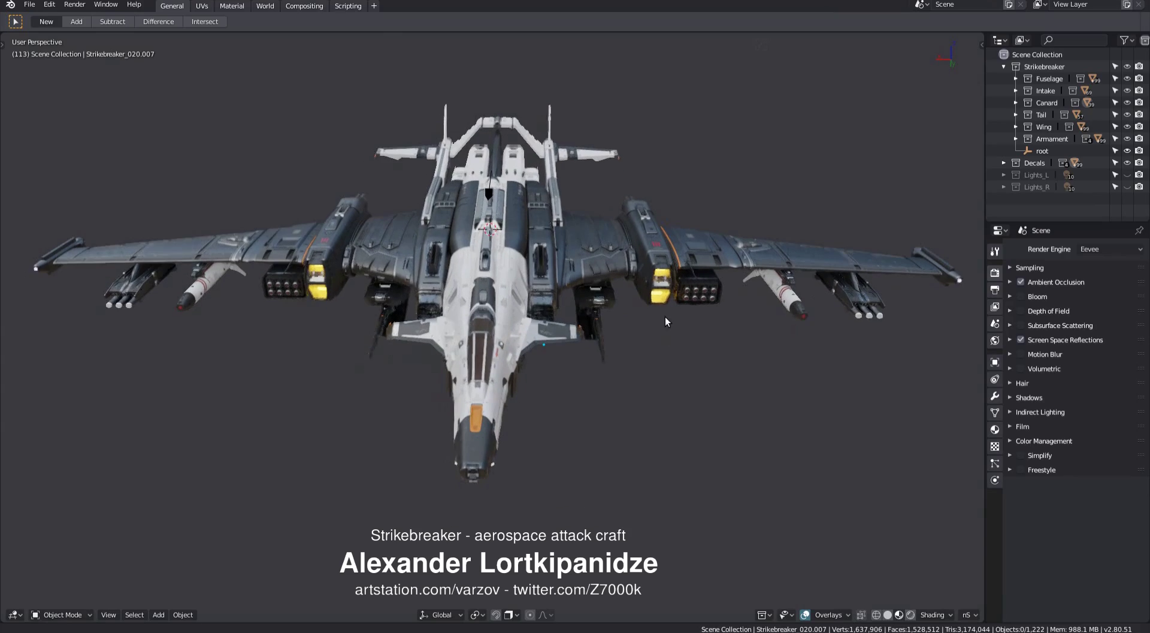
# - Show the Batch Operations material list for the Strikebreaker aircraft scene
pyautogui.moveTo(665, 316); pyautogui.dragTo(727, 293, button='middle')
pyautogui.click(977, 189)
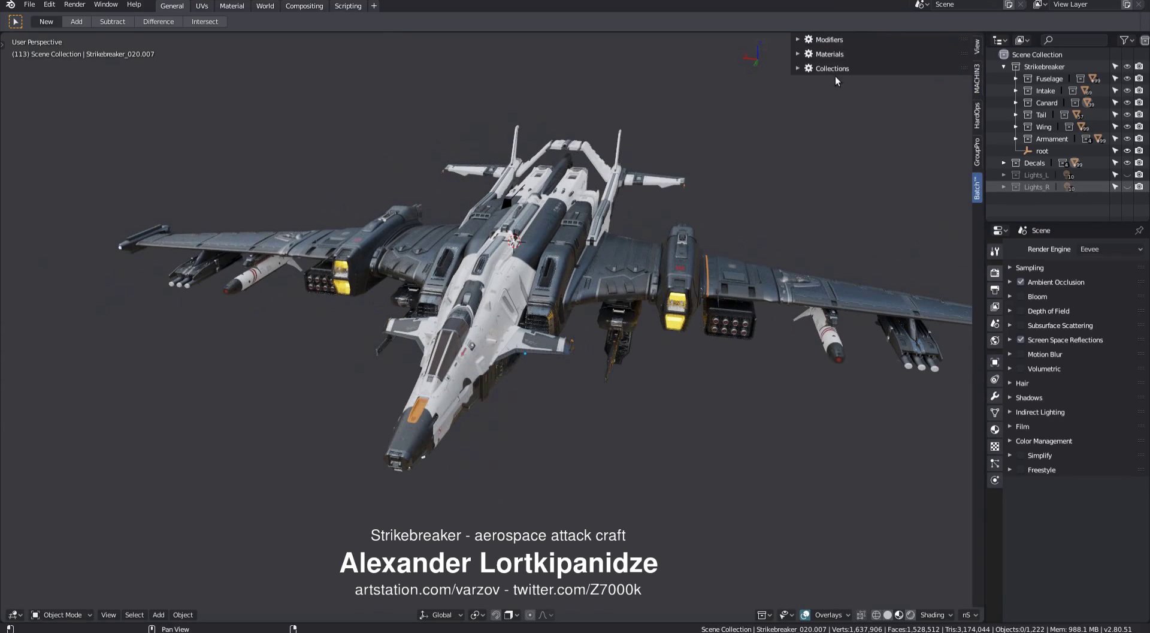
pyautogui.click(838, 54)
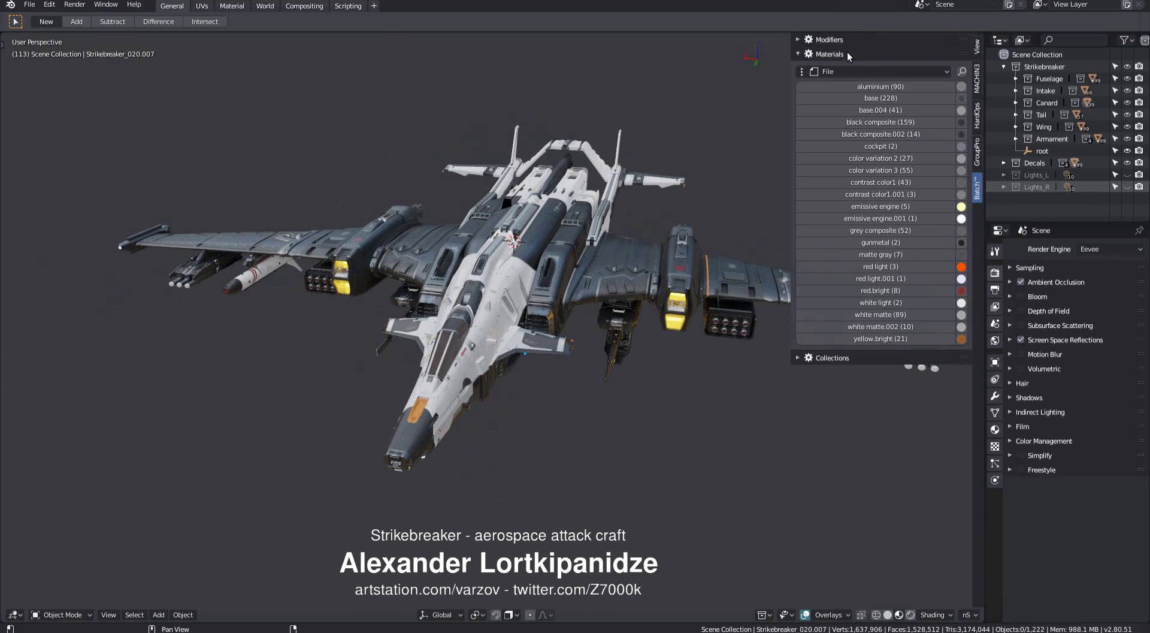
pyautogui.moveTo(718, 168); pyautogui.dragTo(561, 274, button='middle')
# - Disable Ignore .names for the material list, examine the aircraft's decal materials, and enable the option again
pyautogui.click(802, 71)
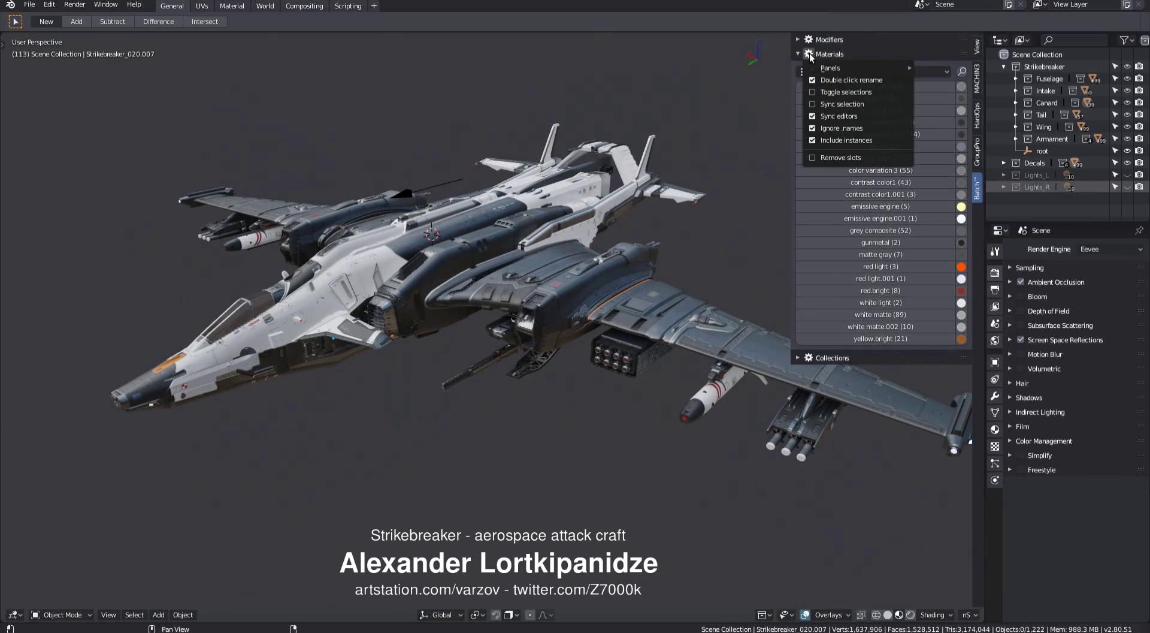
pyautogui.click(856, 128)
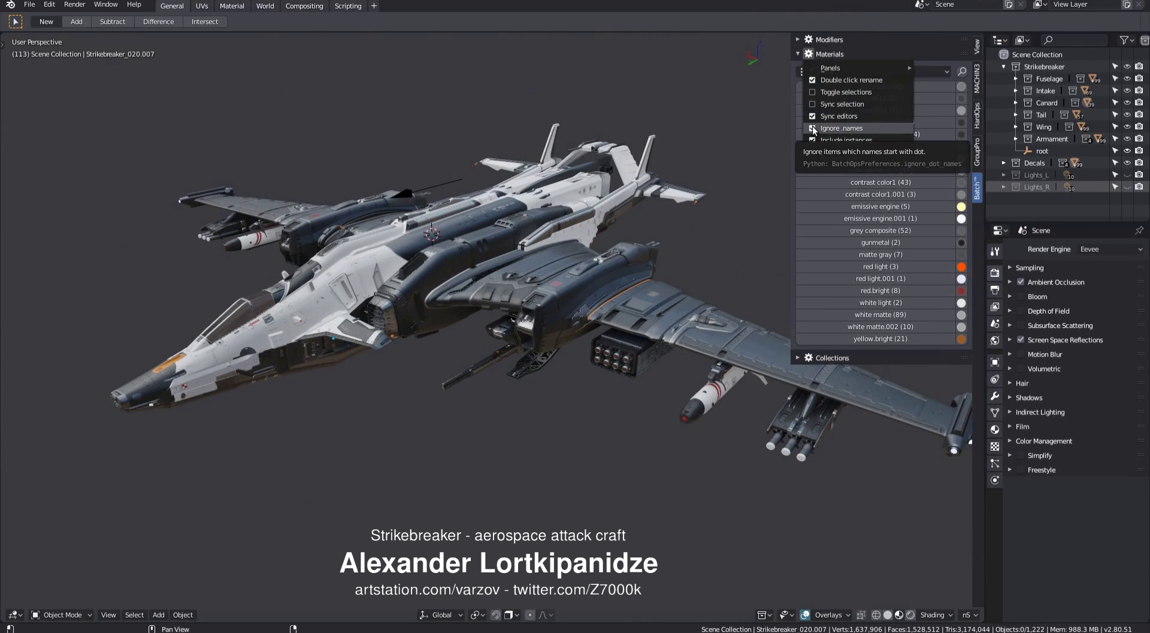
pyautogui.scroll(-10, 878, 268)
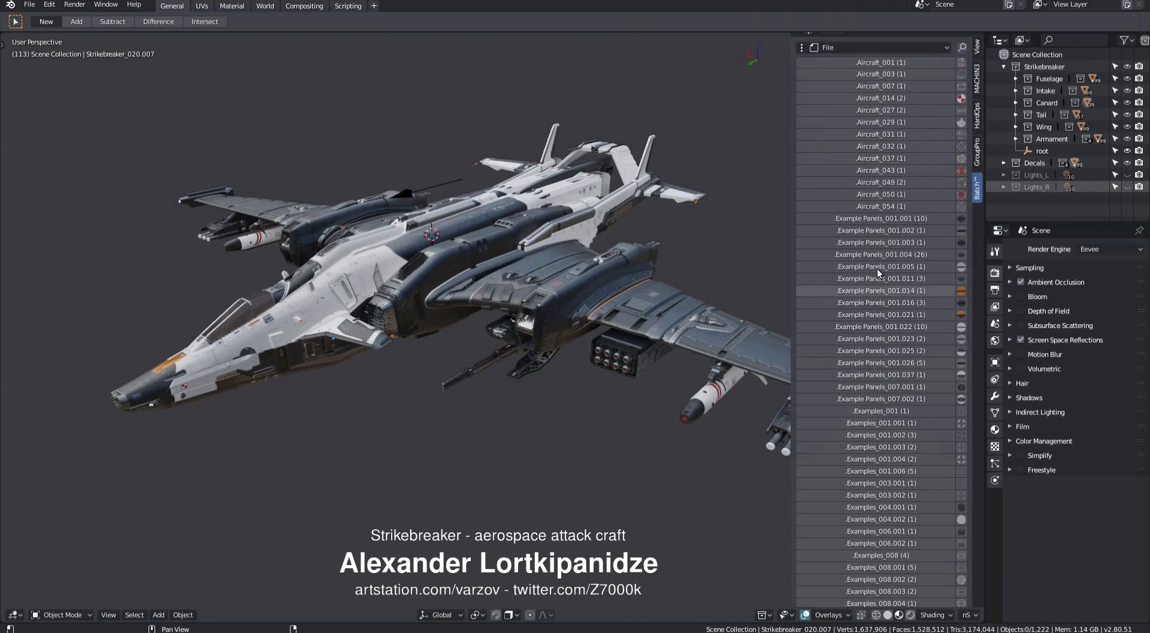
pyautogui.scroll(10, 876, 272)
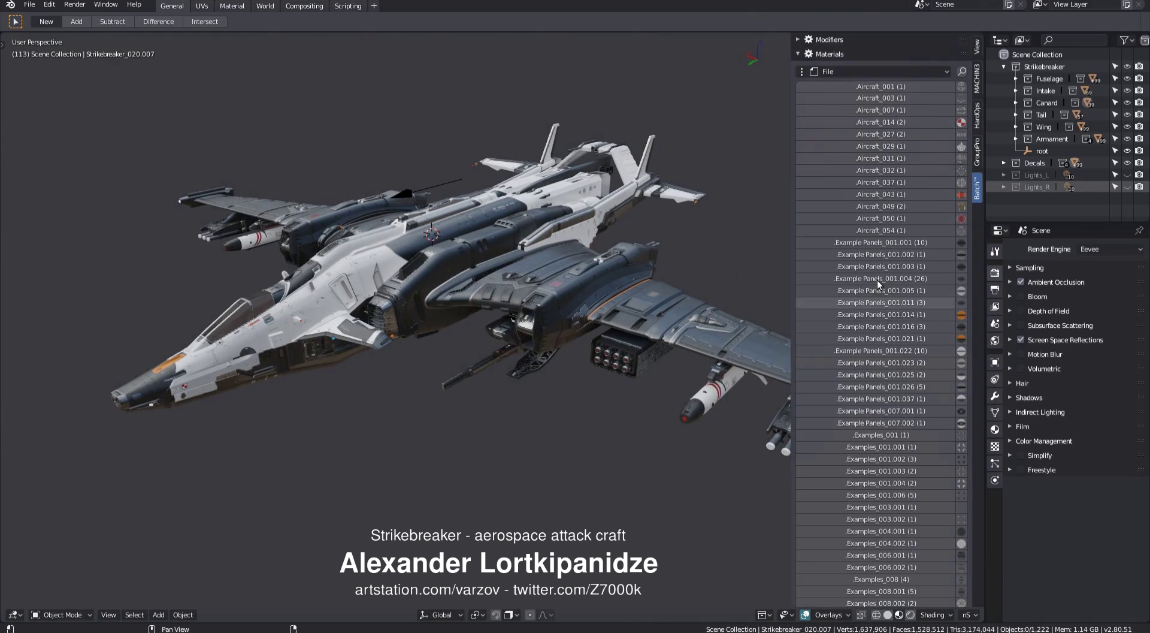
pyautogui.click(801, 71)
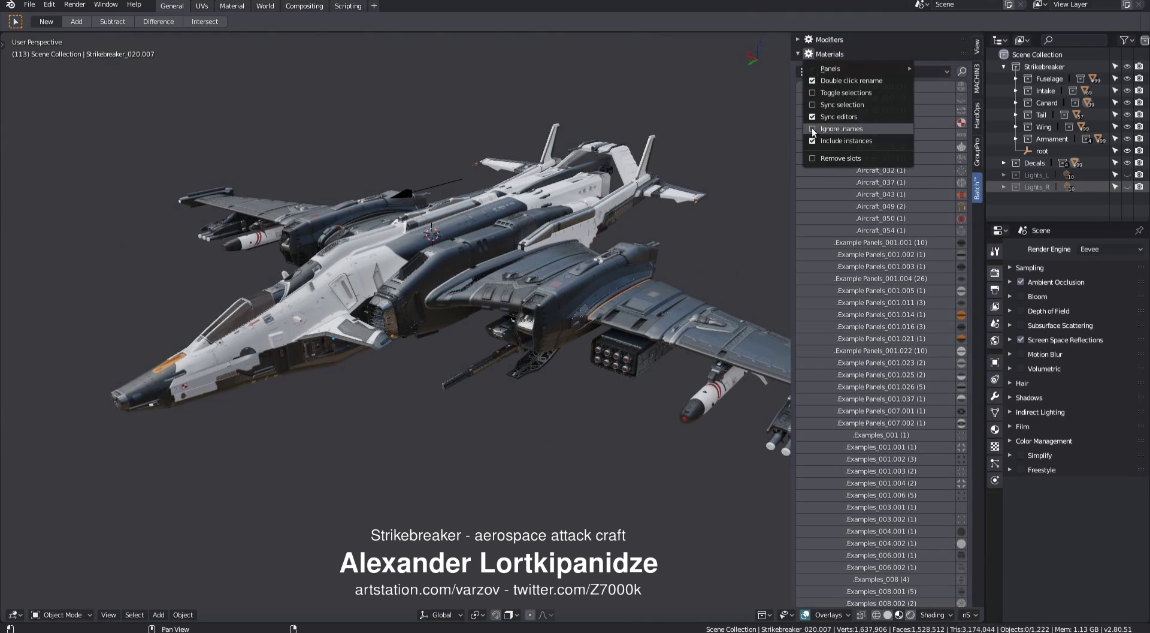
pyautogui.click(813, 129)
# - Collapse the material list and pin the DECALmachine panel so it shows together with the Batch Operations panels
pyautogui.moveTo(584, 306); pyautogui.dragTo(593, 251, button='middle')
pyautogui.click(860, 54)
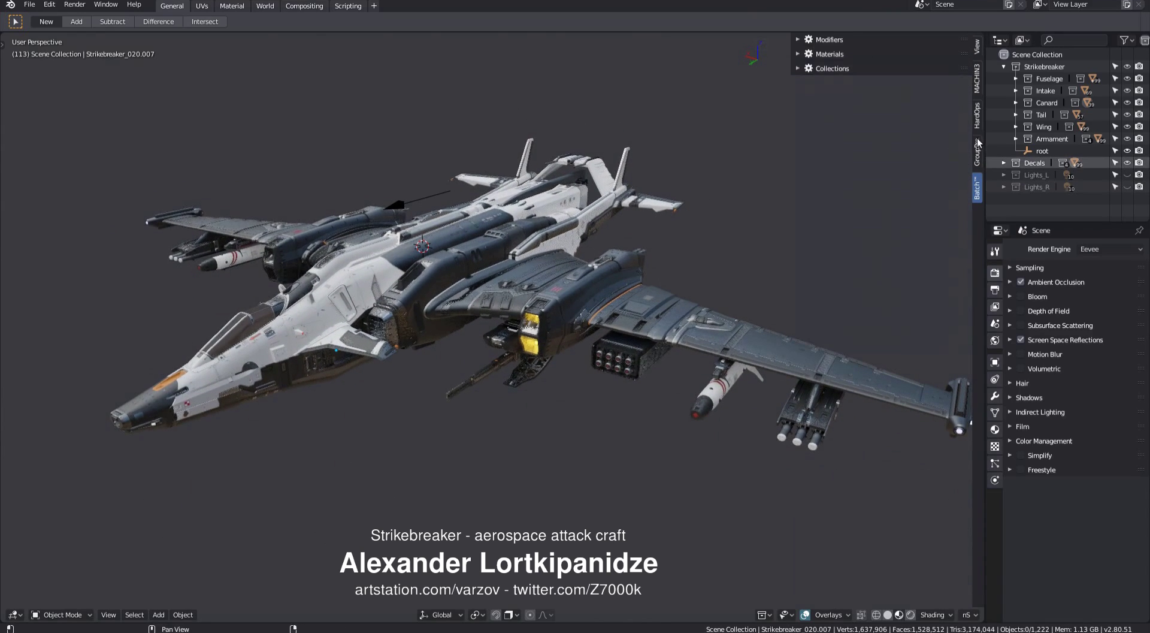
pyautogui.click(977, 78)
pyautogui.click(894, 41)
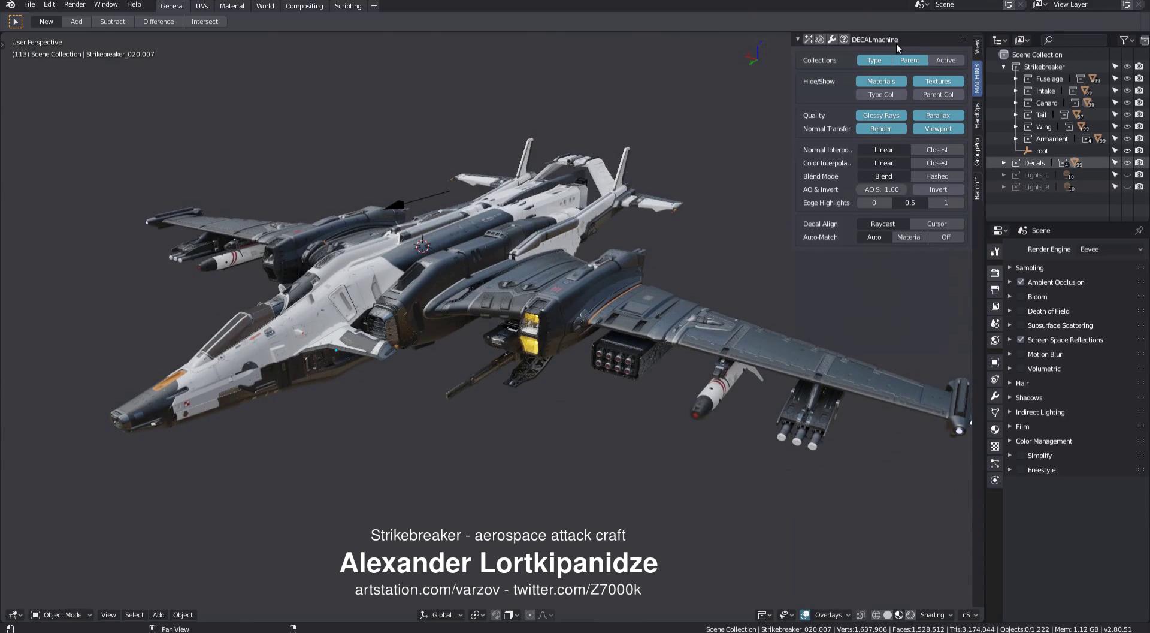
pyautogui.click(977, 187)
pyautogui.moveTo(730, 243); pyautogui.dragTo(605, 214, button='middle')
# - Show the file's collection list and examine the decal collections in it
pyautogui.click(839, 289)
pyautogui.keyDown('shift'); pyautogui.moveTo(631, 316); pyautogui.dragTo(632, 291, button='middle'); pyautogui.keyUp('shift')
pyautogui.scroll(-3, 894, 420)
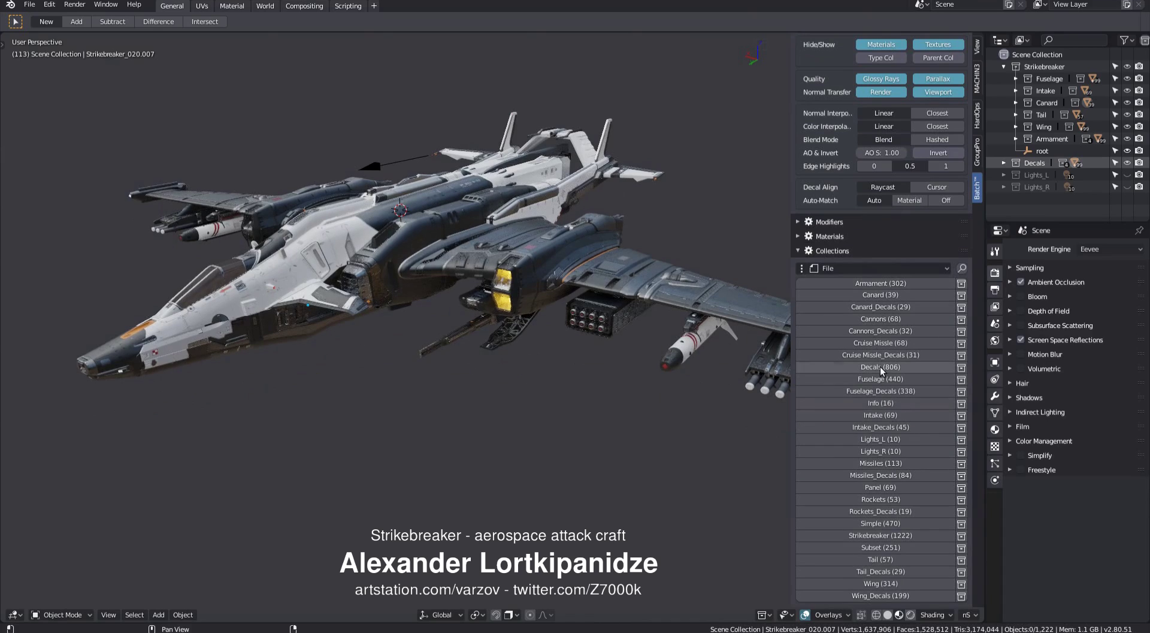
pyautogui.moveTo(587, 239); pyautogui.dragTo(575, 210, button='middle')
pyautogui.scroll(2, 886, 63)
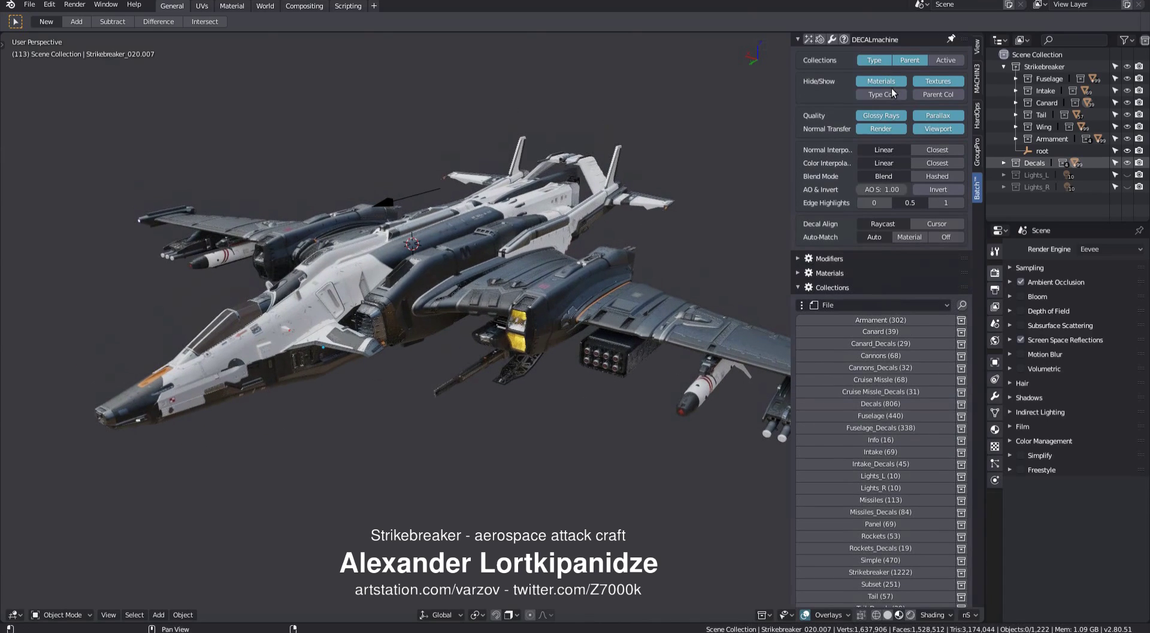
# - Enable DECALmachine's Hide/Show options Type Col and Parent Col, expanding the Fuselage collection to check its decal collection
pyautogui.click(890, 91)
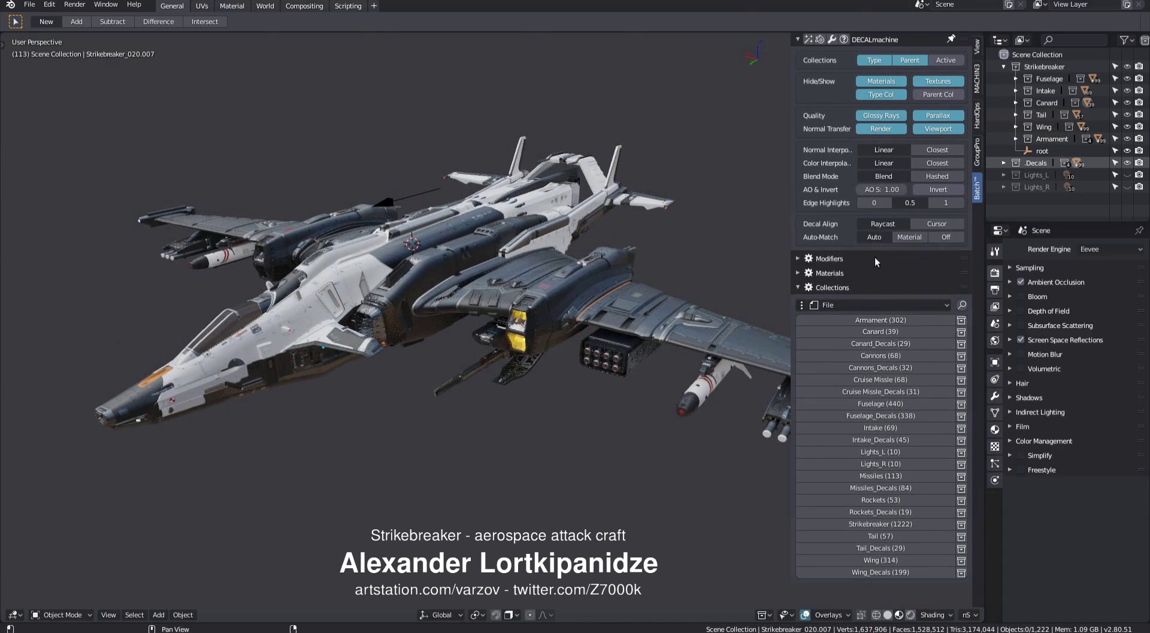
pyautogui.click(1015, 78)
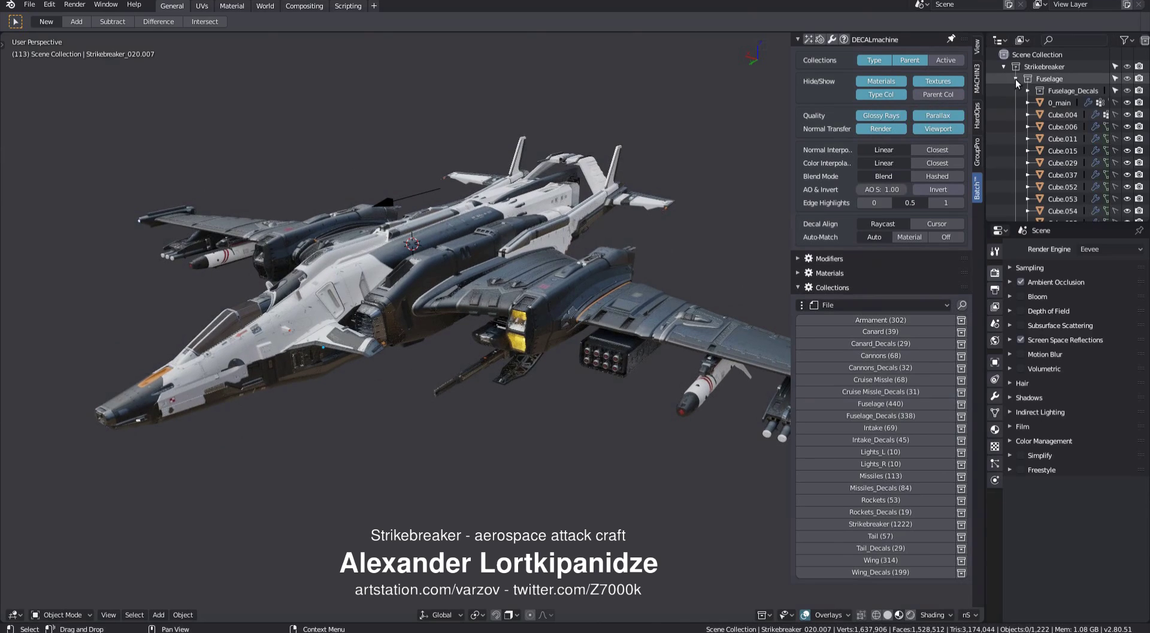
pyautogui.click(942, 94)
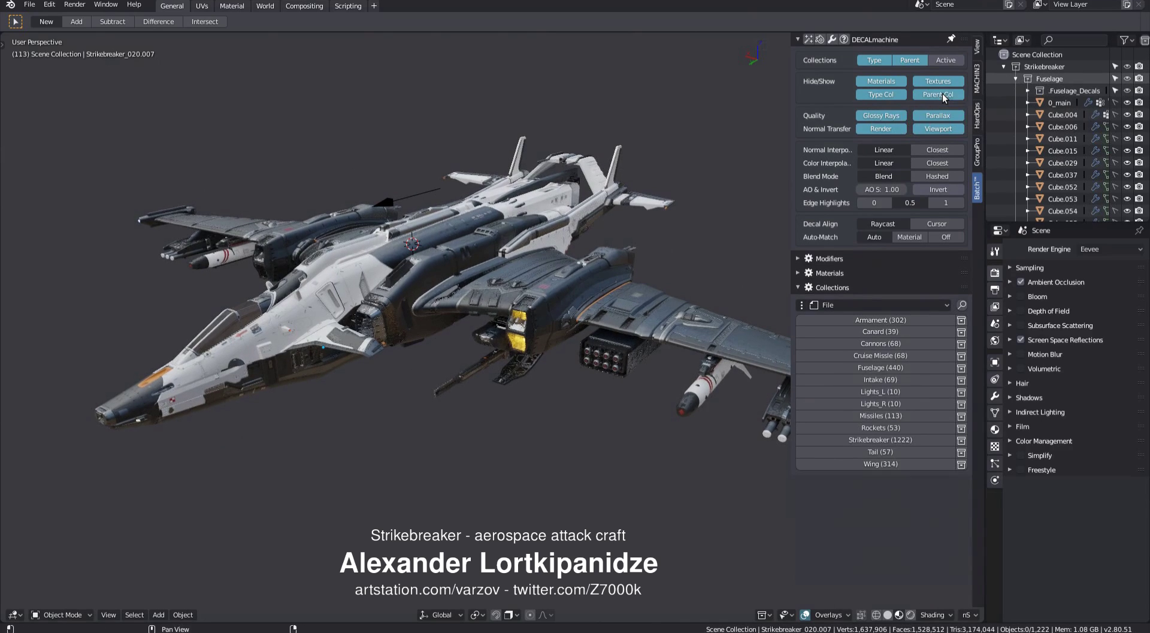
# - Toggle the Parent Col and Type Col hiding options off and on again
pyautogui.click(940, 93)
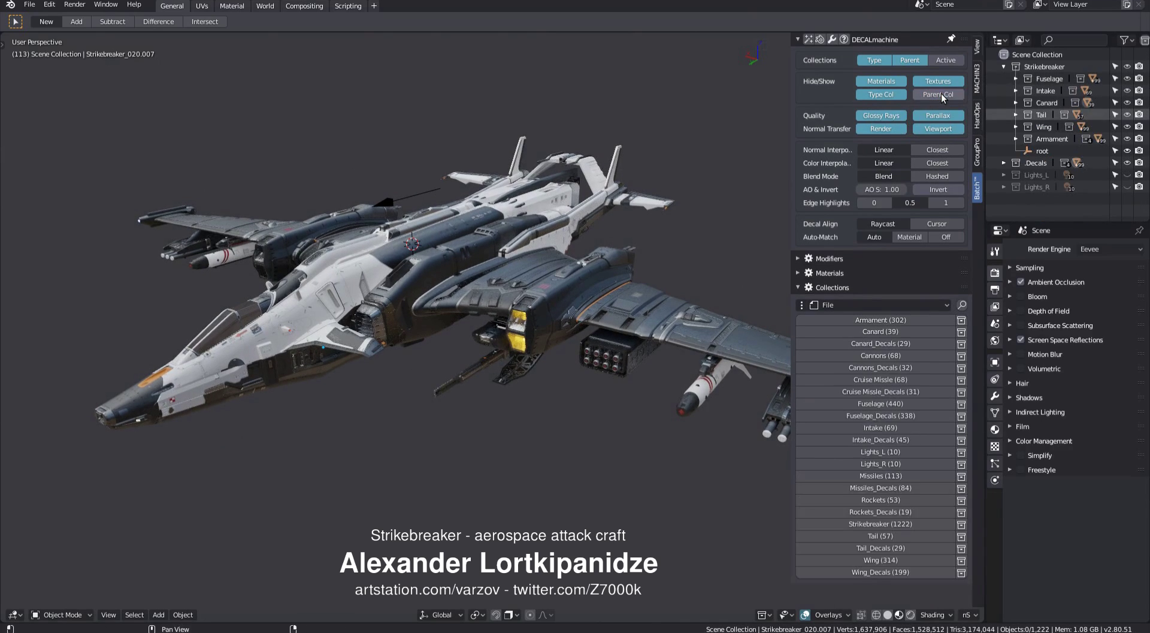
pyautogui.click(894, 95)
pyautogui.click(894, 95)
pyautogui.click(940, 93)
# - Highlight the Missiles collection in the batch list and select its objects
pyautogui.keyDown('shift'); pyautogui.moveTo(749, 336); pyautogui.dragTo(737, 302, button='middle'); pyautogui.keyUp('shift')
pyautogui.click(829, 417)
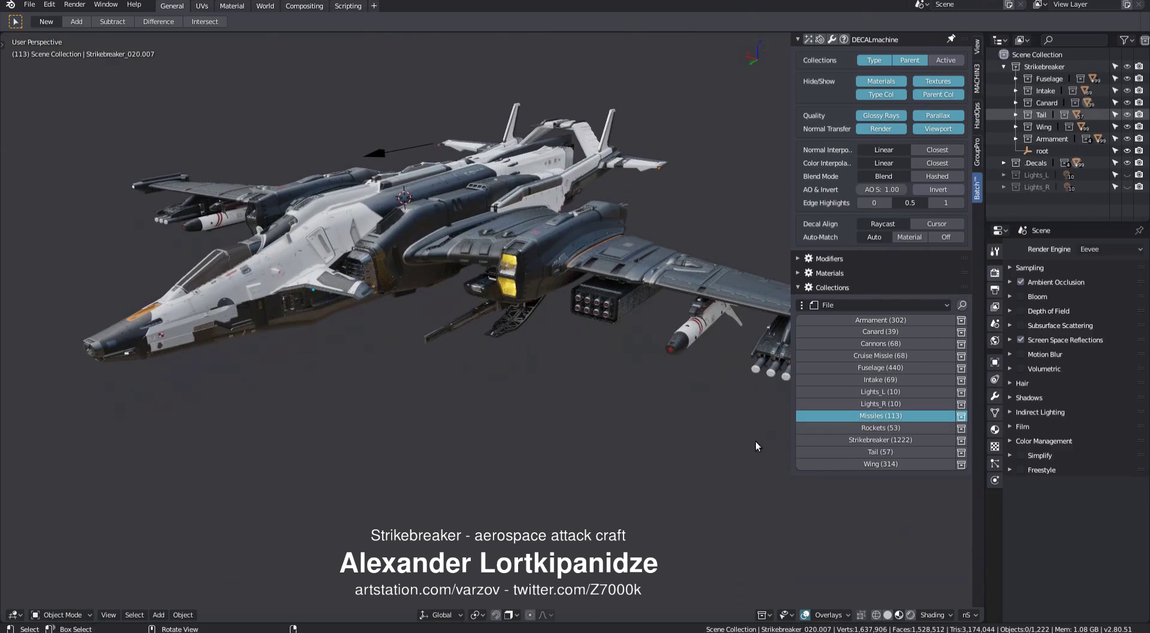
pyautogui.moveTo(757, 442); pyautogui.dragTo(764, 473, button='middle')
pyautogui.click(963, 418)
pyautogui.moveTo(662, 353)
pyautogui.keyDown('shift'); pyautogui.mouseDown(button='middle')
pyautogui.moveTo(647, 383)
pyautogui.moveTo(659, 354)
pyautogui.mouseUp(button='middle'); pyautogui.keyUp('shift')
# - Select the objects of the Lights_L, Cruise Missle, Cannons, Tail and Wing collections in turn from the batch list
pyautogui.click(960, 389)
pyautogui.click(961, 355)
pyautogui.click(961, 342)
pyautogui.click(962, 354)
pyautogui.click(962, 451)
pyautogui.click(962, 463)
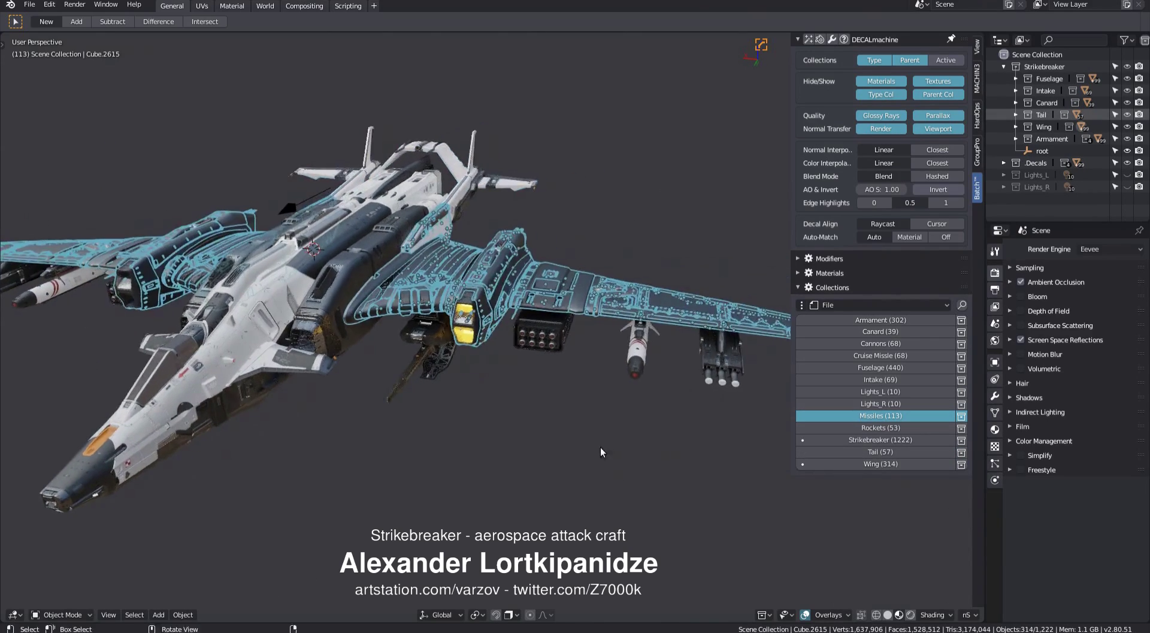
pyautogui.moveTo(600, 447); pyautogui.dragTo(567, 347, button='middle')
pyautogui.click(520, 415)
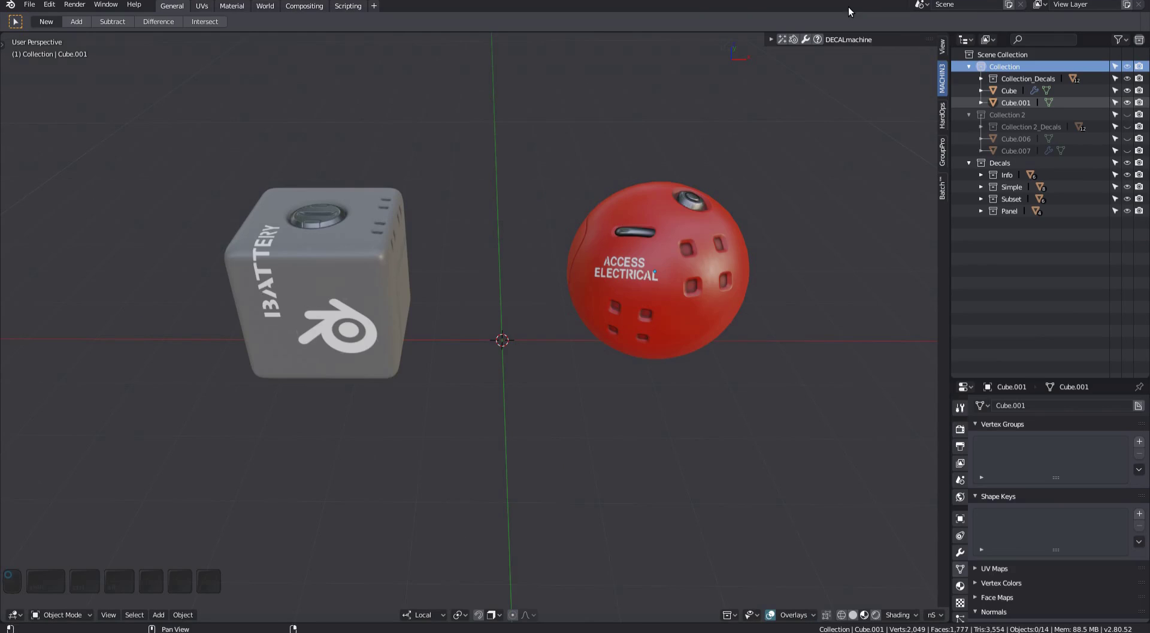
# - Switch the viewport of the cube and sphere scene to Solid shading
pyautogui.moveTo(570, 197)
pyautogui.mouseDown(button='middle')
pyautogui.moveTo(530, 293)
pyautogui.moveTo(506, 286)
pyautogui.moveTo(536, 337)
pyautogui.mouseUp(button='middle')
pyautogui.press('pageup')
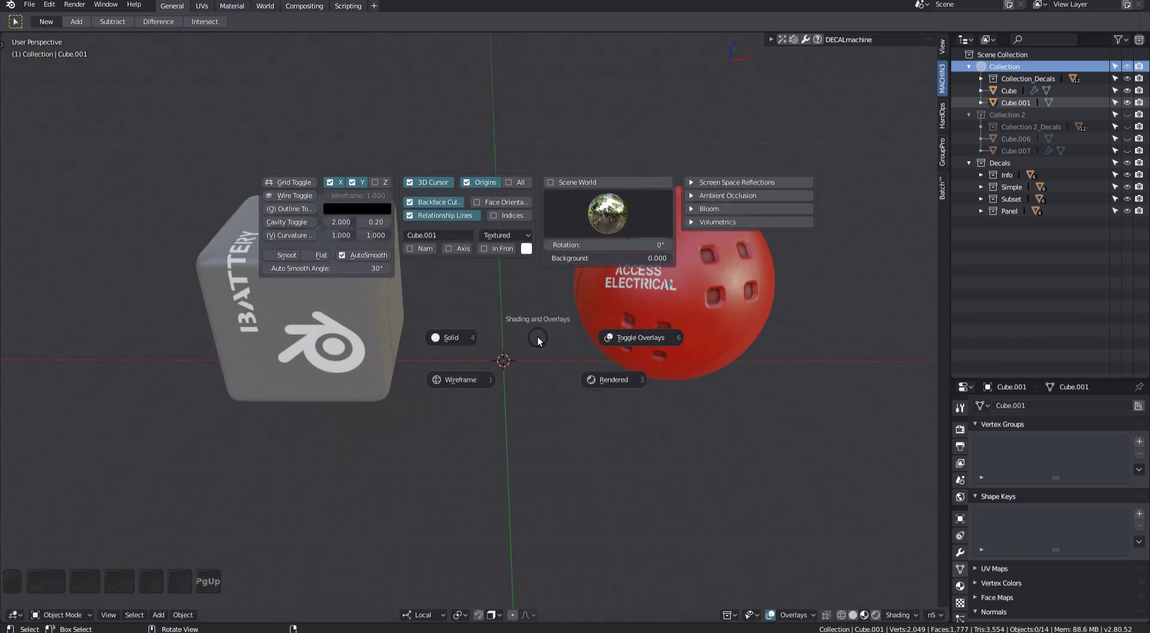
pyautogui.click(477, 342)
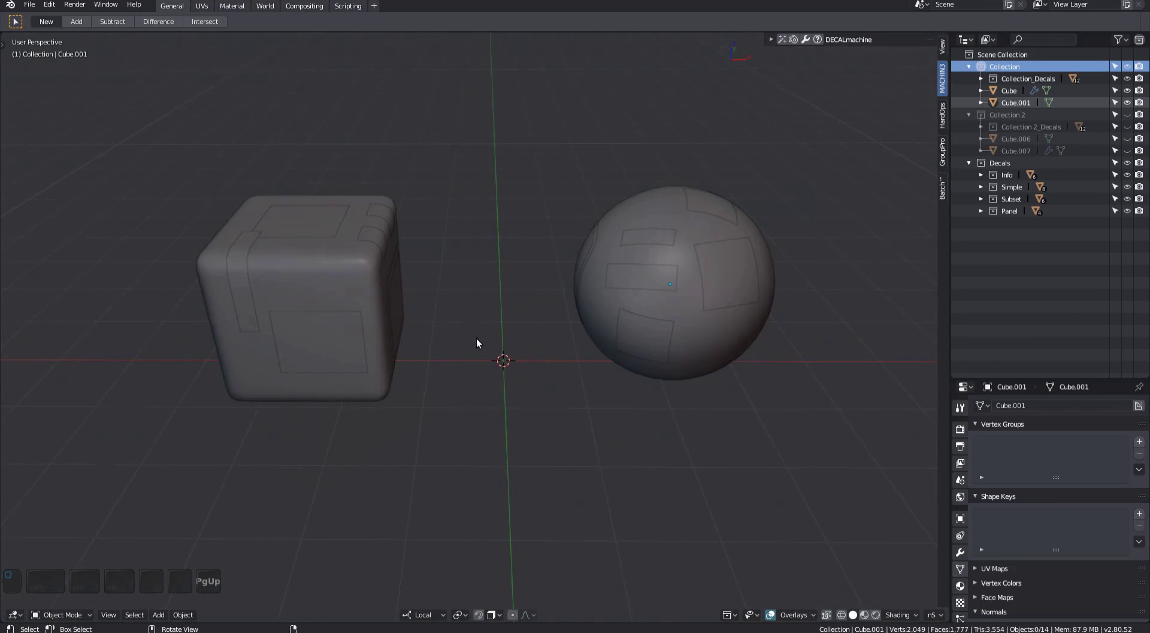
# - Turn the object outlines off in the Solid view and turn them back on
pyautogui.moveTo(493, 359)
pyautogui.keyDown('shift'); pyautogui.mouseDown(button='middle')
pyautogui.moveTo(502, 344)
pyautogui.moveTo(506, 355)
pyautogui.mouseUp(button='middle'); pyautogui.keyUp('shift')
pyautogui.press('pageup')
pyautogui.click(296, 231)
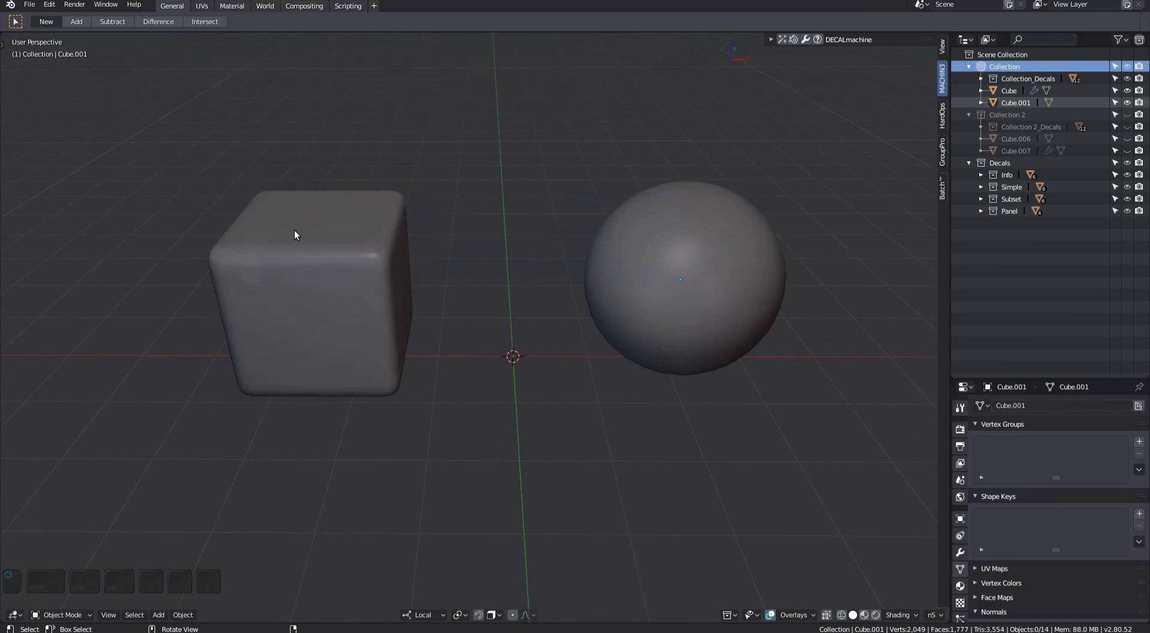
pyautogui.moveTo(557, 322)
pyautogui.keyDown('shift'); pyautogui.mouseDown(button='middle')
pyautogui.moveTo(563, 314)
pyautogui.moveTo(558, 336)
pyautogui.mouseUp(button='middle'); pyautogui.keyUp('shift')
pyautogui.press('pageup')
pyautogui.press('q')
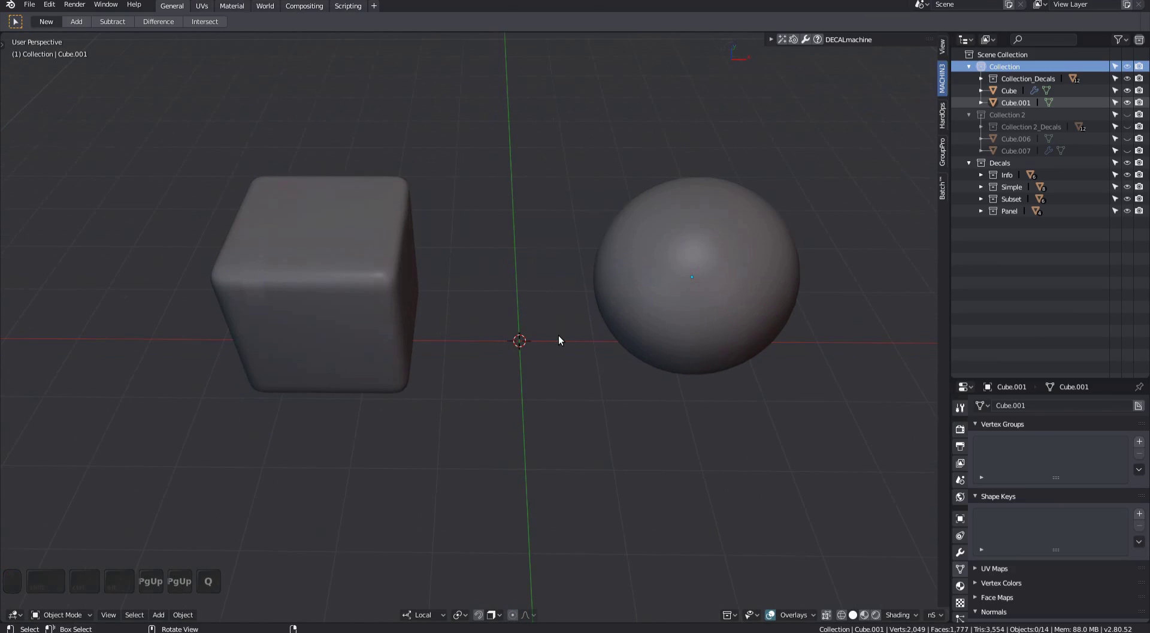
# - Select the large square decal on the sphere to inspect its outline, and deselect it
pyautogui.scroll(4, 598, 329)
pyautogui.click(605, 365)
pyautogui.moveTo(605, 366); pyautogui.dragTo(593, 335, button='middle')
pyautogui.click(724, 224)
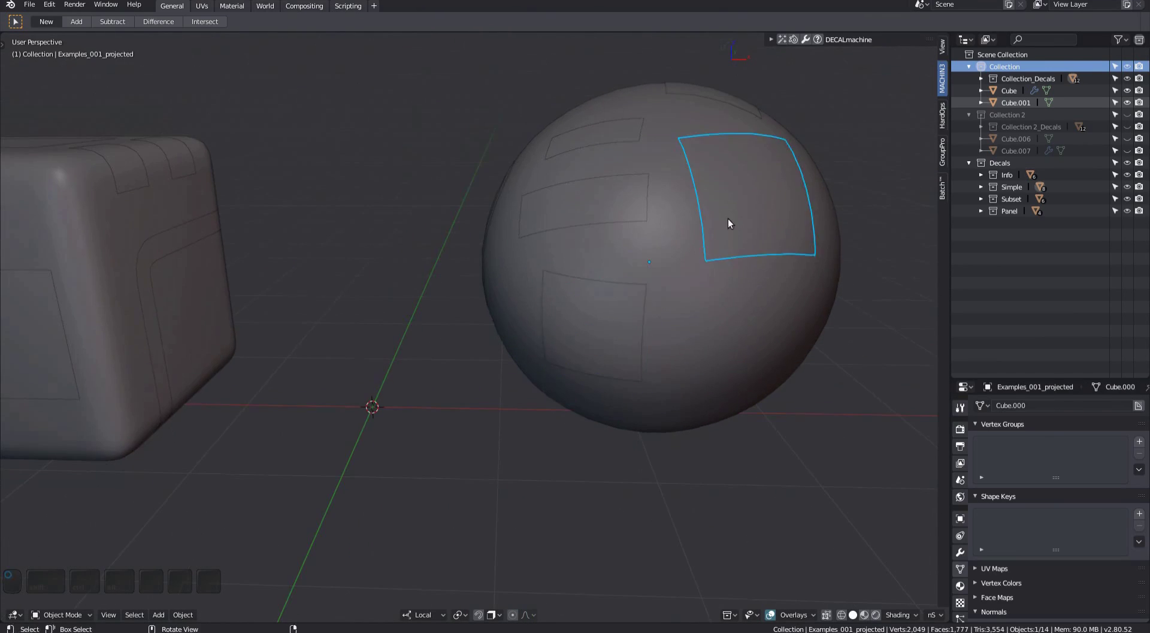
pyautogui.scroll(-2, 721, 226)
pyautogui.press('a')
pyautogui.moveTo(498, 302)
pyautogui.mouseDown(button='middle')
pyautogui.moveTo(519, 293)
pyautogui.moveTo(520, 321)
pyautogui.moveTo(541, 301)
pyautogui.moveTo(502, 318)
pyautogui.moveTo(523, 326)
pyautogui.moveTo(535, 312)
pyautogui.moveTo(508, 319)
pyautogui.mouseUp(button='middle')
# - Toggle the outline display around the decals once more
pyautogui.press('pageup')
pyautogui.press('q')
pyautogui.press('pageup')
pyautogui.press('q')
# - Set the Solid shading colour to Object and unhide Collection 2 with all its contents
pyautogui.scroll(-2, 502, 317)
pyautogui.press('z')
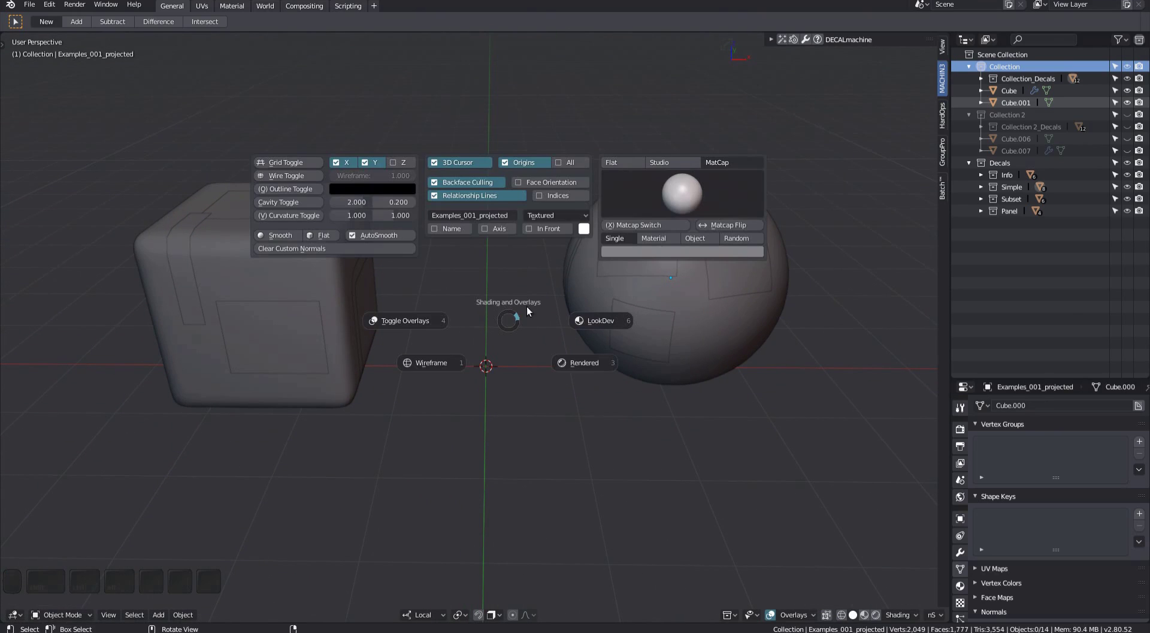
pyautogui.click(697, 239)
pyautogui.moveTo(699, 236)
pyautogui.keyDown('shift'); pyautogui.mouseDown(button='middle')
pyautogui.moveTo(517, 286)
pyautogui.moveTo(521, 323)
pyautogui.mouseUp(button='middle'); pyautogui.keyUp('shift')
pyautogui.keyDown('shift'); pyautogui.click(1128, 114); pyautogui.keyUp('shift')
pyautogui.scroll(-1, 522, 281)
pyautogui.moveTo(520, 282); pyautogui.dragTo(521, 308, button='middle')
# - Select all objects and colorize them from their collections, with Decal Collections set to Type
pyautogui.press('a')
pyautogui.keyDown('shift'); pyautogui.moveTo(506, 422); pyautogui.dragTo(509, 400, button='middle'); pyautogui.keyUp('shift')
pyautogui.press('pageup')
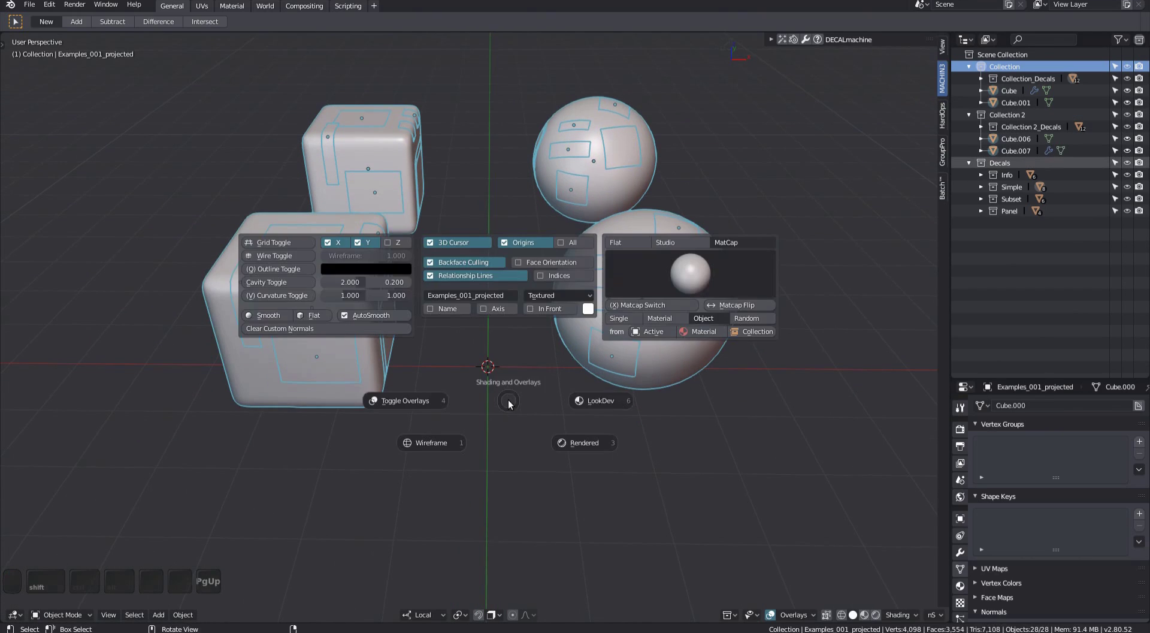
pyautogui.click(756, 335)
pyautogui.moveTo(714, 352); pyautogui.dragTo(526, 415, button='middle')
pyautogui.press('F9')
pyautogui.click(633, 451)
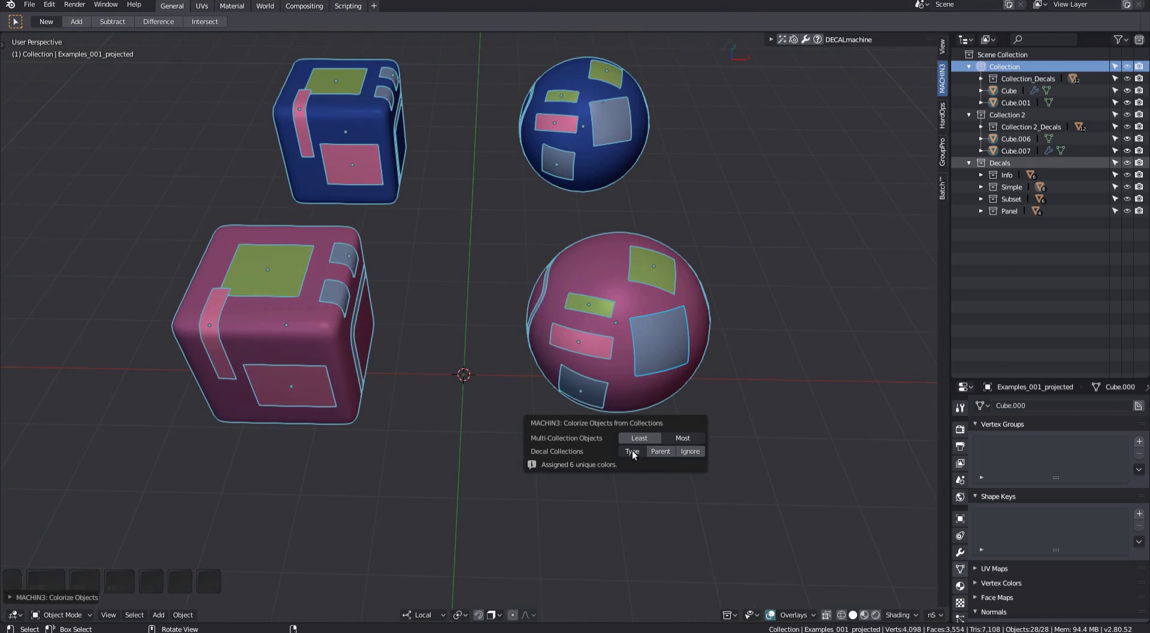
# - Select the front sphere's large square decal and use Select Grouped by Collection to select matching decals
pyautogui.hotkey('alt', 'a')
pyautogui.moveTo(650, 363); pyautogui.dragTo(542, 389, button='middle')
pyautogui.hotkey('shift', 'g')
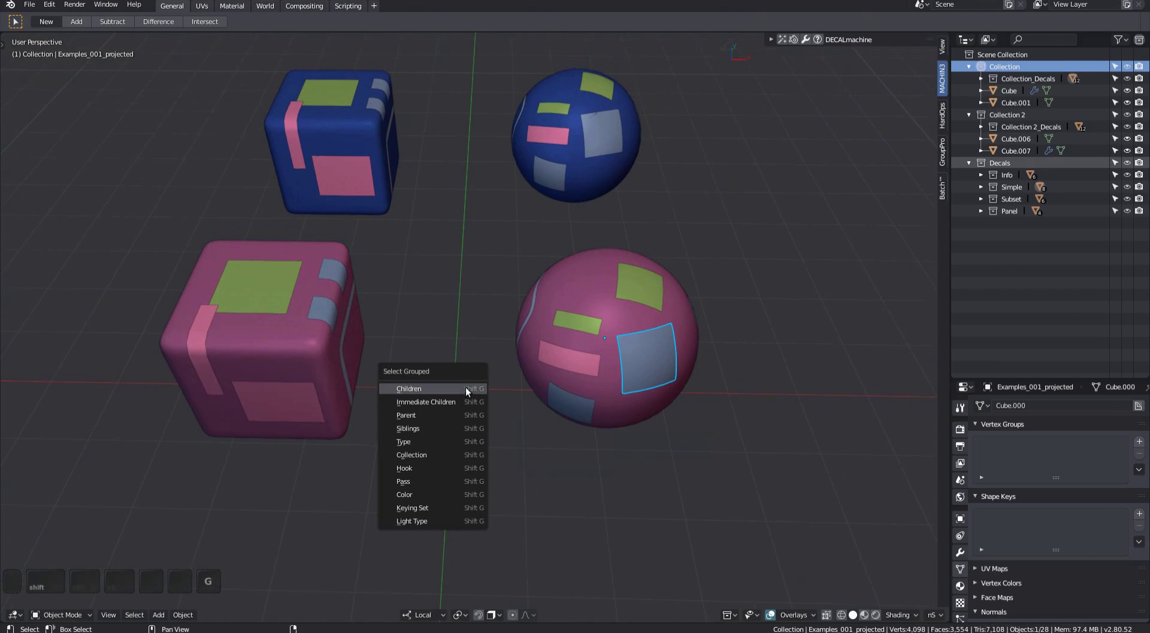
pyautogui.click(440, 452)
pyautogui.moveTo(408, 458); pyautogui.dragTo(430, 433, button='middle')
# - Select another decal on the front sphere with the objects sharing its collection, and clear the selection
pyautogui.click(548, 341)
pyautogui.moveTo(486, 403); pyautogui.dragTo(497, 377, button='middle')
pyautogui.hotkey('shift', 'g')
pyautogui.click(566, 363)
pyautogui.click(547, 379)
pyautogui.press('a')
# - Select the decal on top of the front cube with the objects sharing its collection, and clear the selection
pyautogui.click(283, 308)
pyautogui.hotkey('shift', 'g')
pyautogui.click(469, 386)
pyautogui.keyDown('shift'); pyautogui.moveTo(433, 409); pyautogui.dragTo(513, 391, button='middle'); pyautogui.keyUp('shift')
pyautogui.click(459, 395)
pyautogui.press('a')
# - Select all objects and colorize them from their collections again, with Decal Collections set to Parent
pyautogui.moveTo(514, 391)
pyautogui.keyDown('shift'); pyautogui.mouseDown(button='middle')
pyautogui.moveTo(515, 433)
pyautogui.moveTo(510, 400)
pyautogui.mouseUp(button='middle'); pyautogui.keyUp('shift')
pyautogui.moveTo(511, 401)
pyautogui.mouseDown(button='middle')
pyautogui.moveTo(508, 388)
pyautogui.moveTo(502, 401)
pyautogui.mouseUp(button='middle')
pyautogui.press('a')
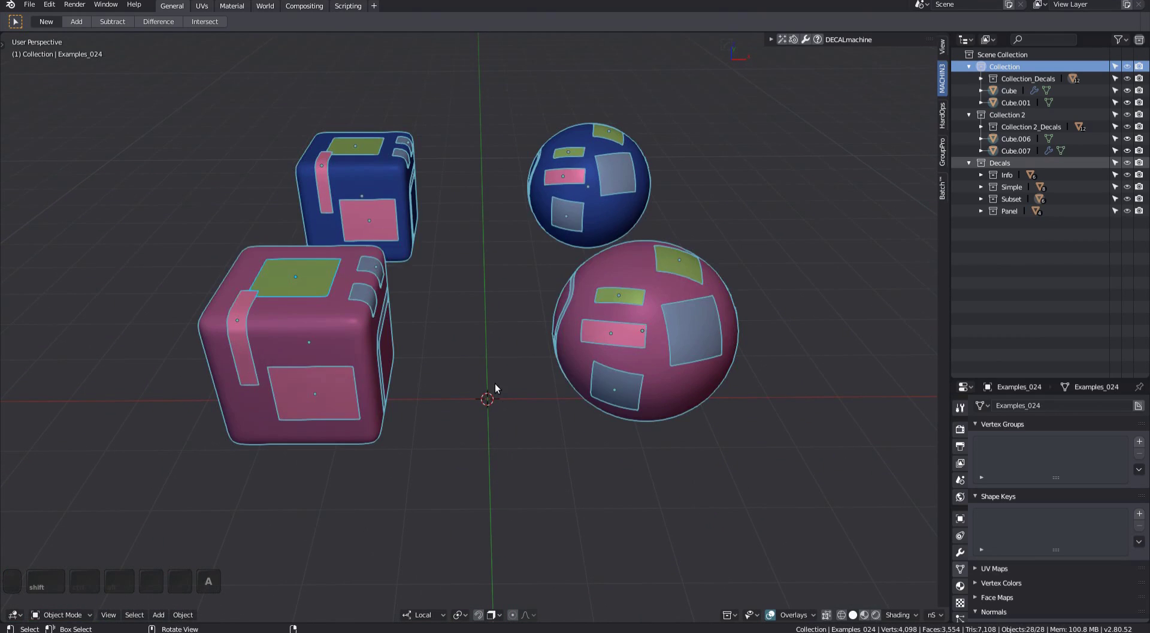
pyautogui.press('pageup')
pyautogui.click(742, 317)
pyautogui.press('F9')
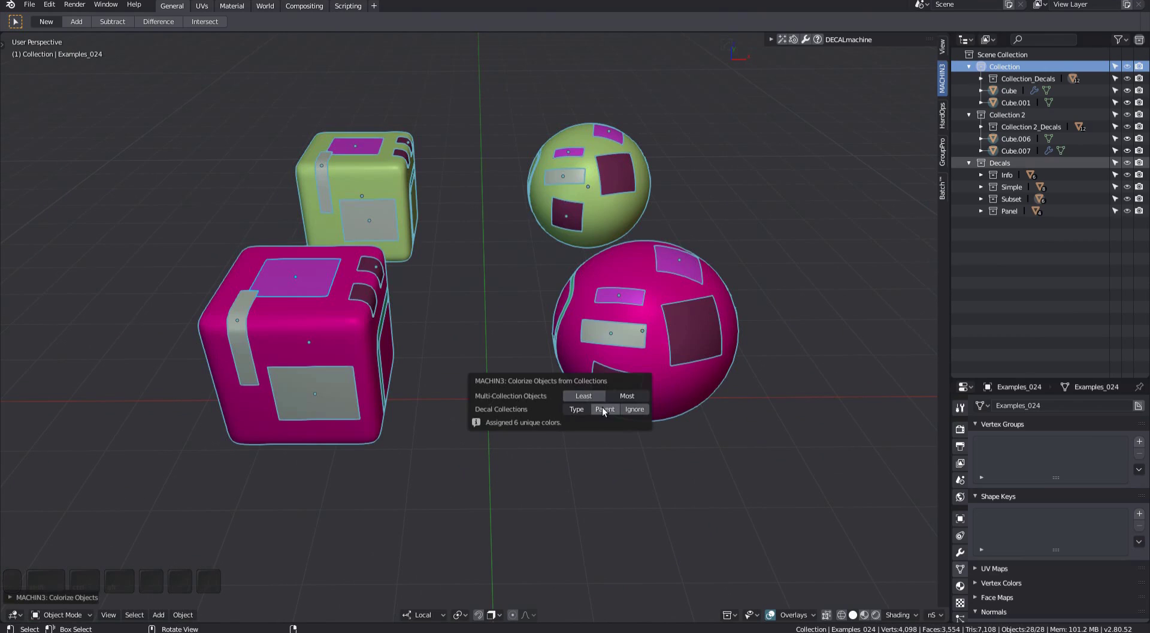
pyautogui.click(600, 408)
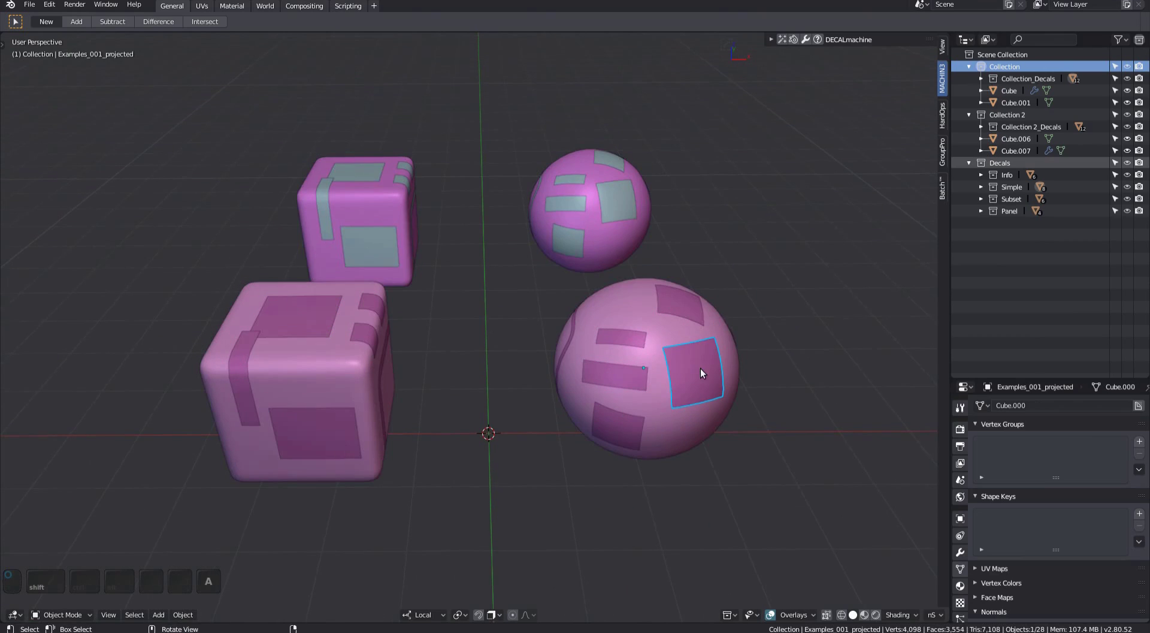
# - Select the objects grouped by collection with the front sphere's large square decal
pyautogui.hotkey('shift', 'g')
pyautogui.click(473, 377)
pyautogui.click(436, 376)
# - Clear the selection and select all objects sharing a collection with the back sphere's large square decal
pyautogui.moveTo(487, 360); pyautogui.dragTo(516, 395, button='middle')
pyautogui.hotkey('alt', 'a')
pyautogui.click(643, 235)
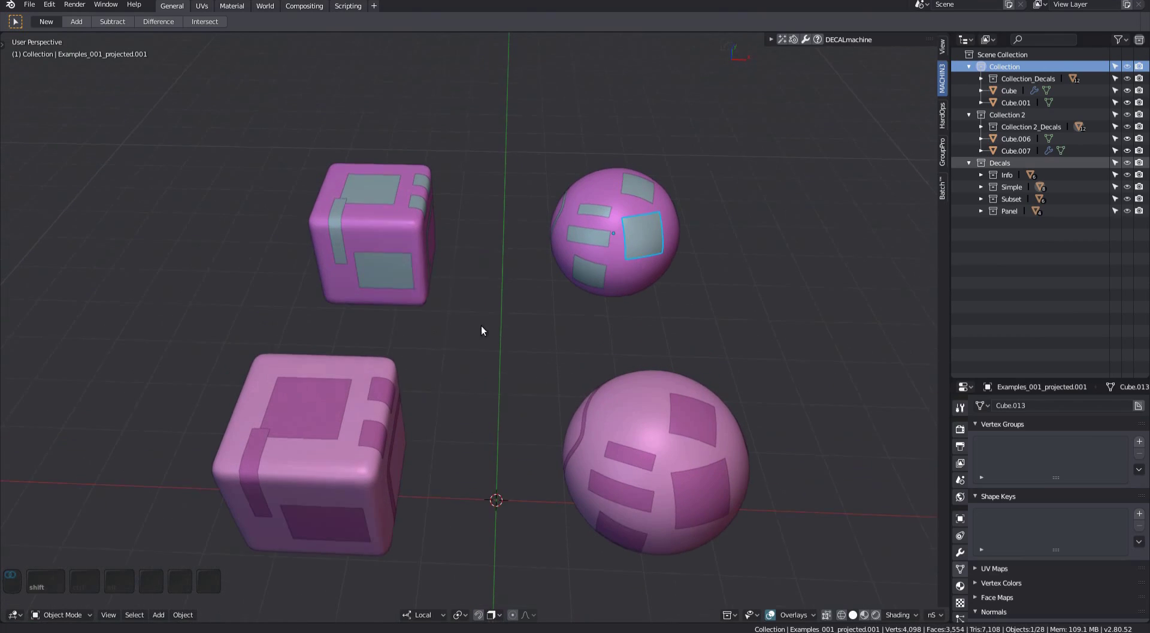
pyautogui.hotkey('shift', 'g')
pyautogui.click(482, 340)
pyautogui.click(458, 347)
pyautogui.moveTo(454, 345); pyautogui.dragTo(512, 390, button='middle')
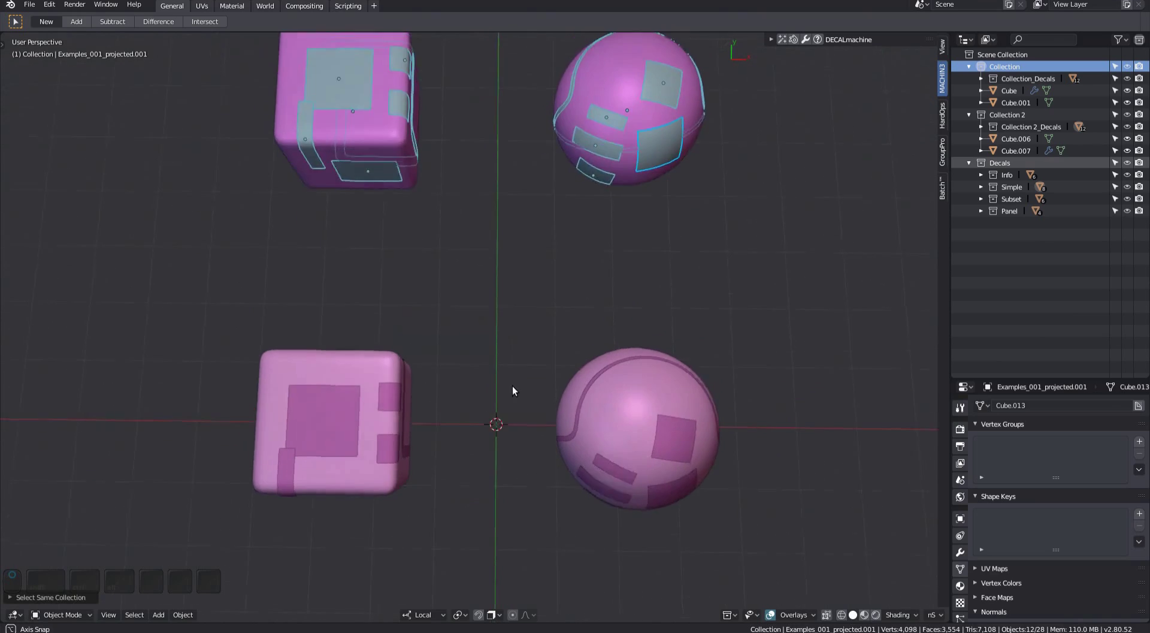
# - Clear the selection and switch the viewport to material preview shading
pyautogui.click(512, 385)
pyautogui.moveTo(509, 336)
pyautogui.mouseDown(button='middle')
pyautogui.moveTo(495, 380)
pyautogui.moveTo(496, 360)
pyautogui.mouseUp(button='middle')
pyautogui.press('Escape')
pyautogui.press('pageup')
pyautogui.click(647, 388)
pyautogui.keyDown('shift'); pyautogui.moveTo(590, 414); pyautogui.dragTo(545, 405, button='middle'); pyautogui.keyUp('shift')
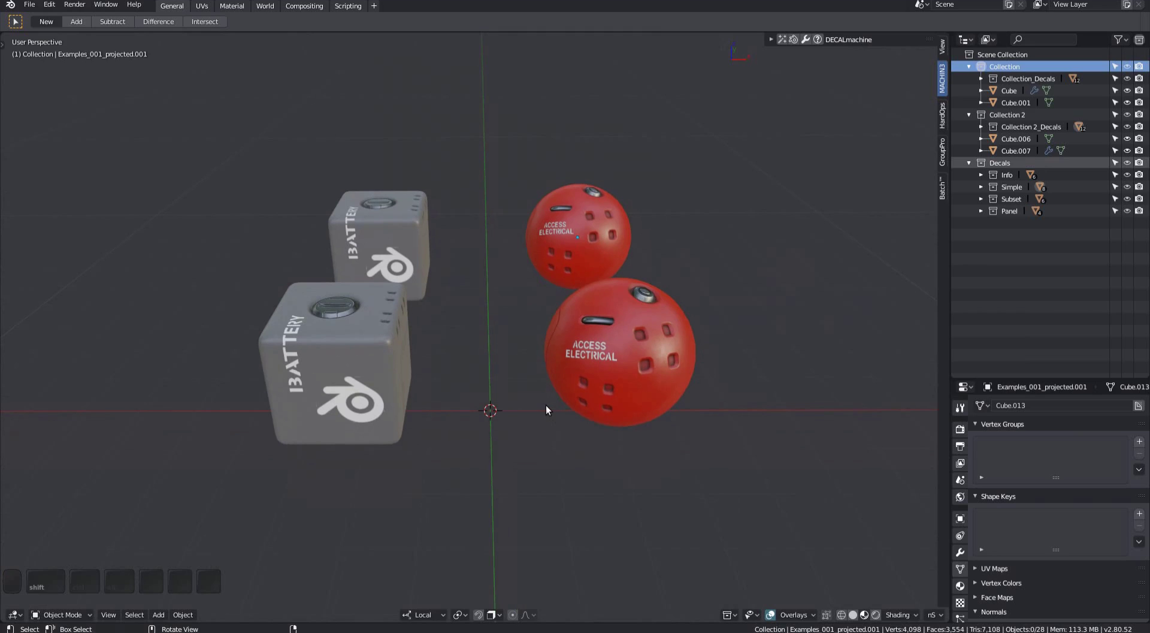
# - Hide Collection 2 and box-select the front sphere together with its decals
pyautogui.click(1126, 114)
pyautogui.moveTo(530, 284); pyautogui.dragTo(503, 252, button='middle')
pyautogui.press('b')
pyautogui.moveTo(495, 128); pyautogui.dragTo(653, 407)
pyautogui.moveTo(623, 419); pyautogui.dragTo(522, 396, button='middle')
# - Create a Group Pro group from the selected sphere and its decals
pyautogui.hotkey('ctrl', 'x')
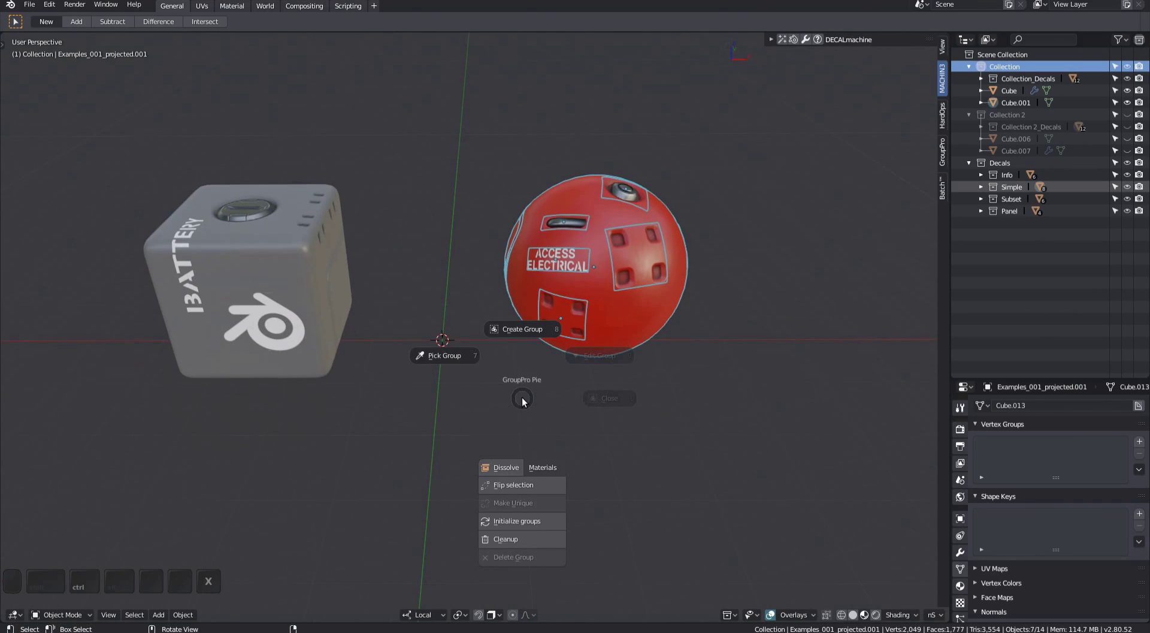
pyautogui.press('Escape')
pyautogui.keyDown('shift'); pyautogui.moveTo(490, 436); pyautogui.dragTo(514, 403, button='middle'); pyautogui.keyUp('shift')
pyautogui.press('Tab')
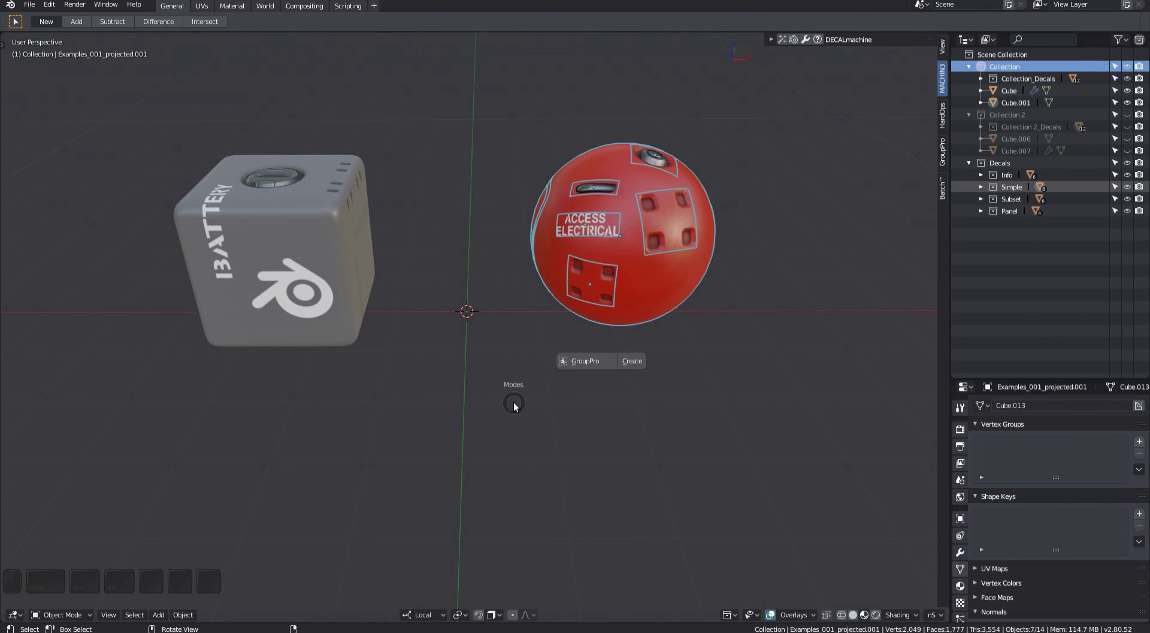
pyautogui.click(632, 360)
pyautogui.keyDown('shift'); pyautogui.moveTo(639, 360); pyautogui.dragTo(558, 446, button='middle'); pyautogui.keyUp('shift')
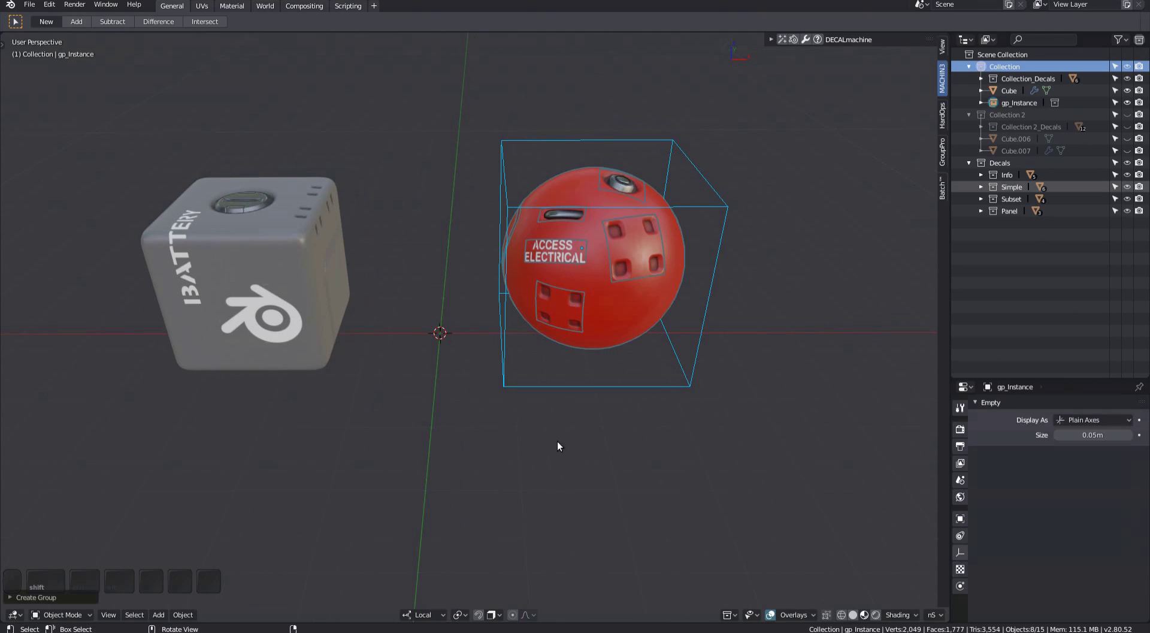
# - Open the sphere's group for editing and close the group again
pyautogui.hotkey('shift', 'ctrl', 'x')
pyautogui.click(471, 467)
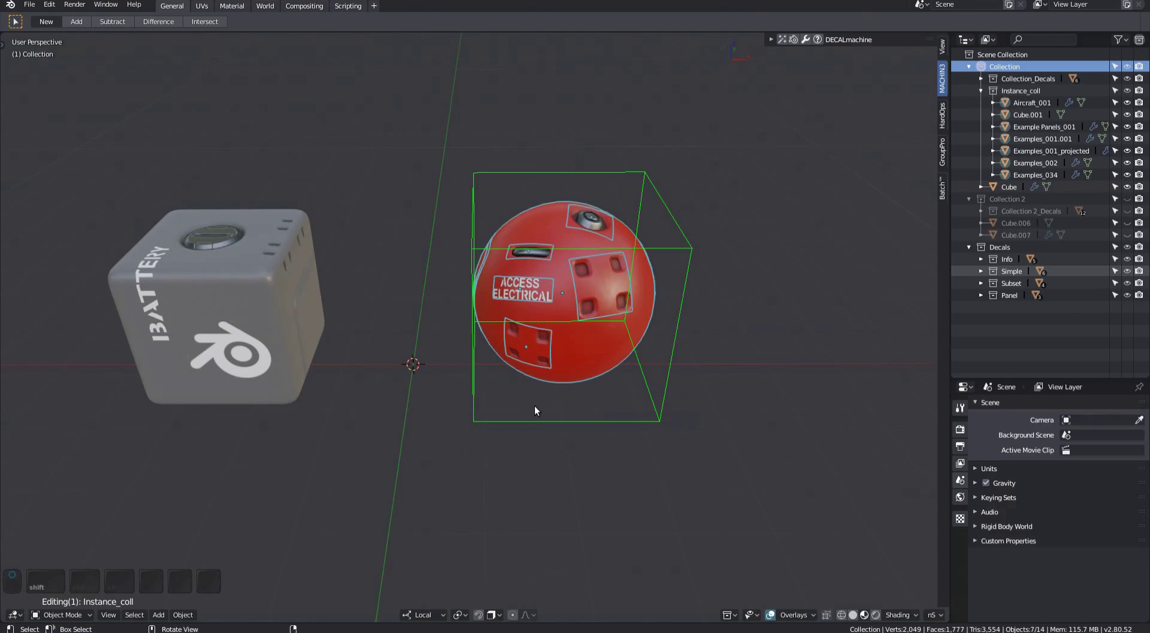
pyautogui.press('Tab')
pyautogui.click(536, 363)
pyautogui.press('Tab')
pyautogui.press('Tab')
pyautogui.moveTo(538, 380); pyautogui.dragTo(557, 354, button='middle')
# - Dissolve the sphere's group with MACHIN3tools' GroupPro Dissolve and clear the selection
pyautogui.hotkey('shift', 'ctrl', 'x')
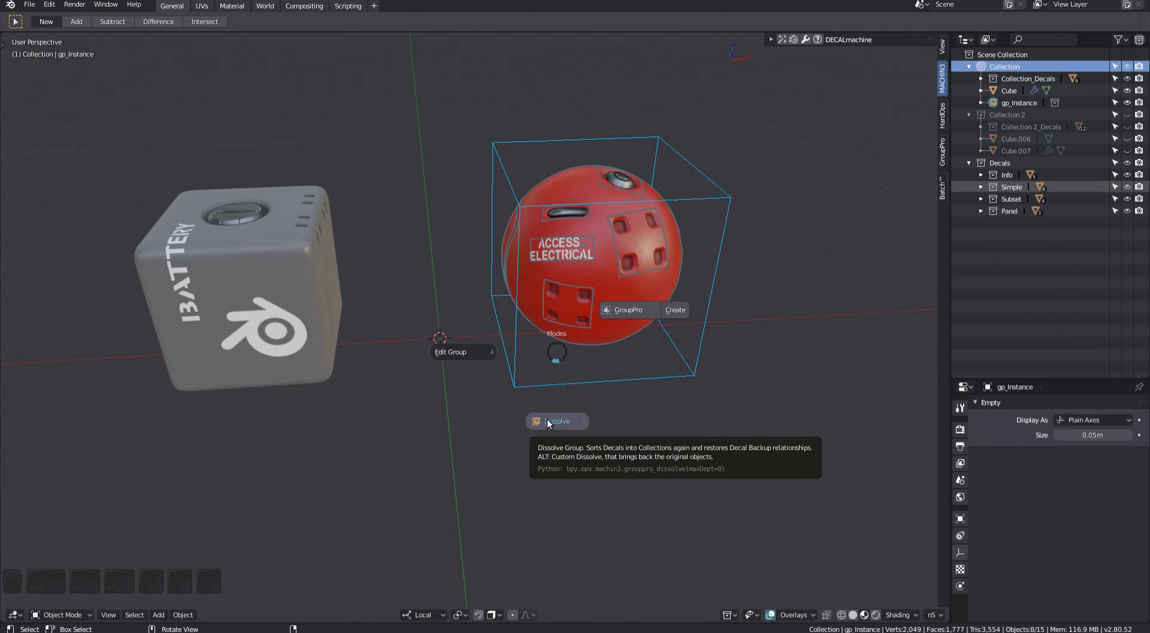
pyautogui.click(547, 419)
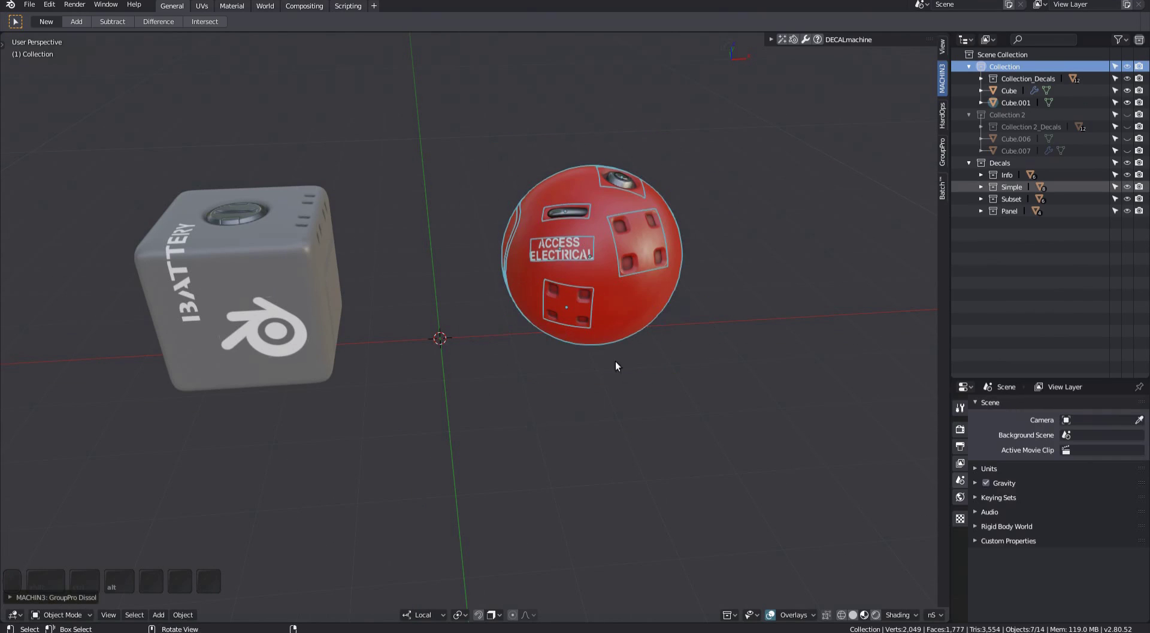
pyautogui.moveTo(616, 361); pyautogui.dragTo(575, 375, button='middle')
pyautogui.hotkey('alt', 'a')
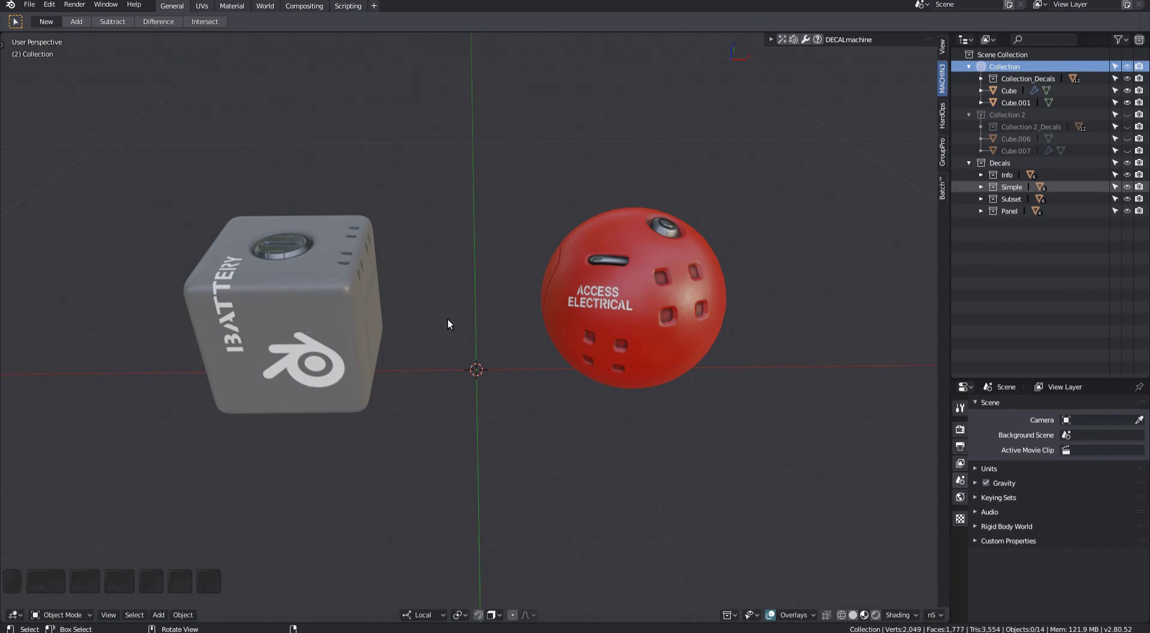
# - Make Collection 2 visible again and select its objects from the scene collections list
pyautogui.keyDown('shift'); pyautogui.moveTo(448, 318); pyautogui.dragTo(468, 324, button='middle'); pyautogui.keyUp('shift')
pyautogui.click(1128, 114)
pyautogui.moveTo(575, 371); pyautogui.dragTo(498, 425, button='middle')
pyautogui.press('c')
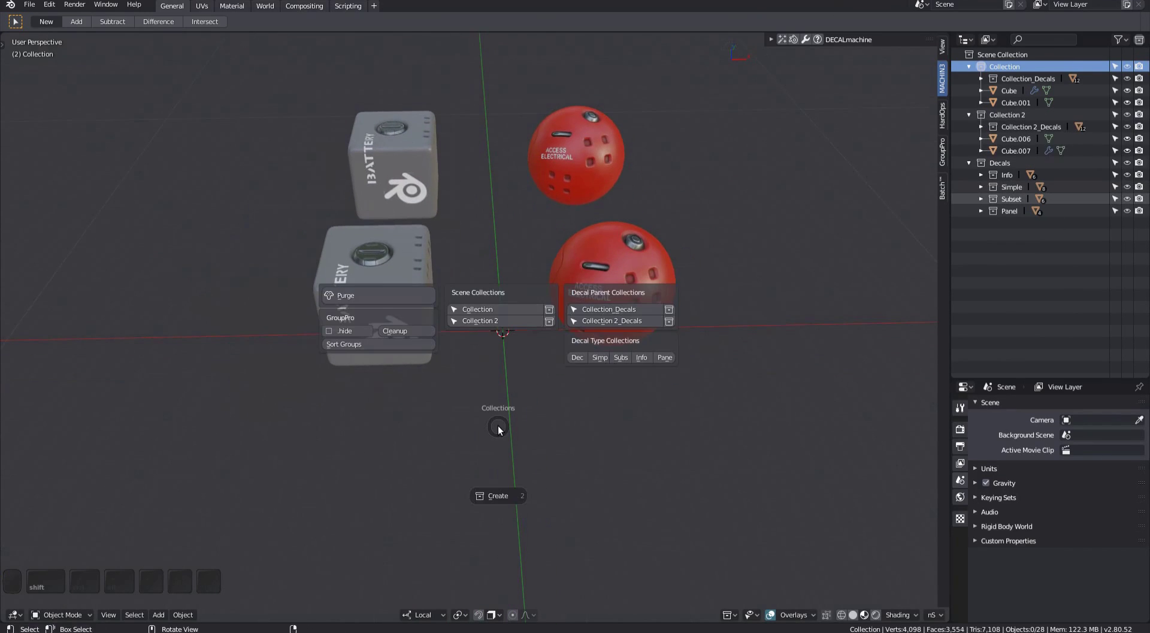
pyautogui.click(492, 321)
pyautogui.moveTo(506, 317); pyautogui.dragTo(433, 417, button='middle')
pyautogui.press('c')
pyautogui.click(497, 350)
# - Select Collection 2's objects including its nested decals, and repeat the scene collection selection, clearing it before each try
pyautogui.press('a')
pyautogui.hotkey('shift', 'c')
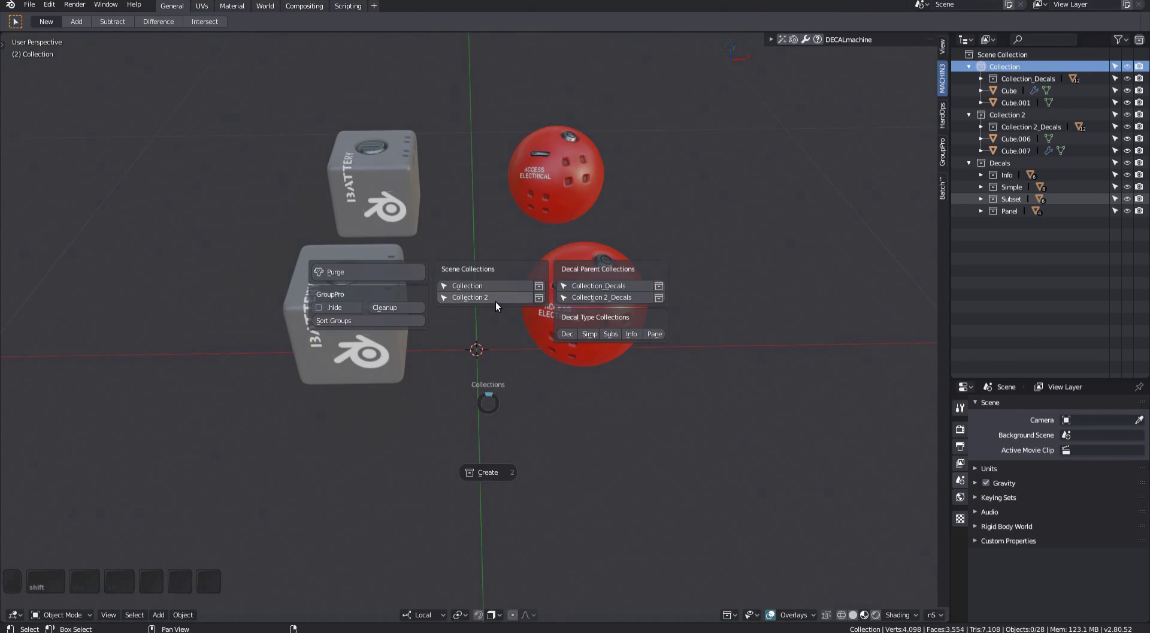
pyautogui.keyDown('shift'); pyautogui.click(495, 300); pyautogui.keyUp('shift')
pyautogui.moveTo(496, 304); pyautogui.dragTo(530, 448, button='middle')
pyautogui.press('a')
pyautogui.hotkey('shift', 'c')
pyautogui.keyDown('shift'); pyautogui.click(503, 294); pyautogui.keyUp('shift')
pyautogui.press('a')
pyautogui.hotkey('shift', 'c')
pyautogui.click(494, 321)
# - Select all objects and deselect those belonging to one of the scene collections
pyautogui.scroll(-3, 530, 438)
pyautogui.press('a')
pyautogui.hotkey('shift', 'c')
pyautogui.keyDown('alt'); pyautogui.click(534, 319); pyautogui.keyUp('alt')
pyautogui.moveTo(534, 318); pyautogui.dragTo(492, 427, button='middle')
# - Select all objects again, deselect those of Collection, and clear the selection
pyautogui.press('a')
pyautogui.hotkey('shift', 'c')
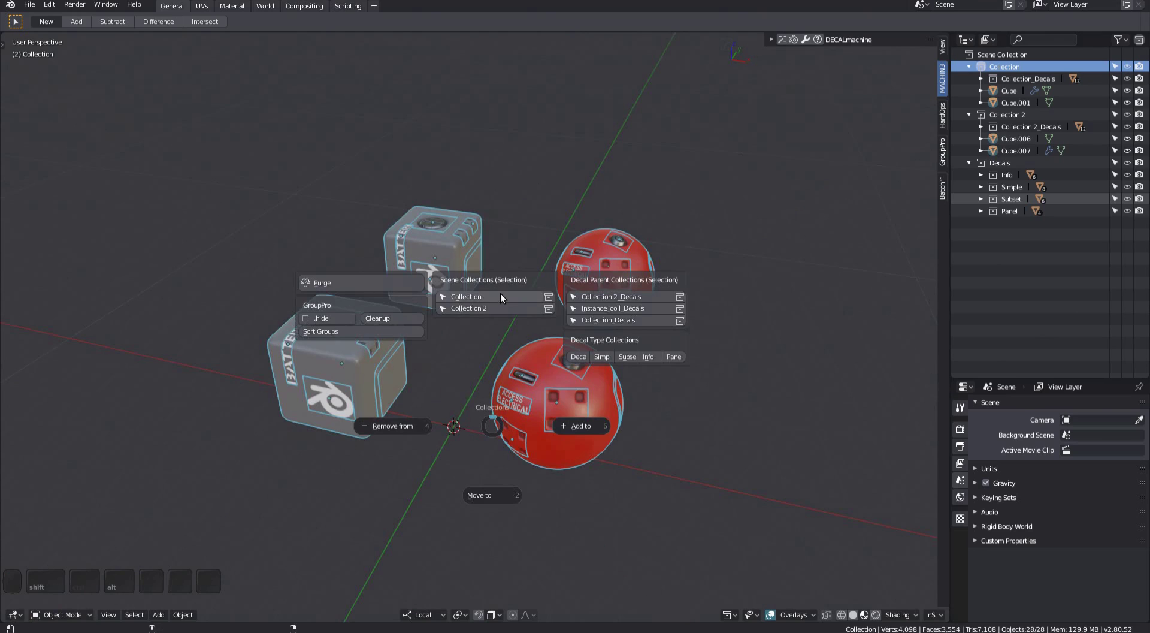
pyautogui.keyDown('alt'); pyautogui.click(500, 294); pyautogui.keyUp('alt')
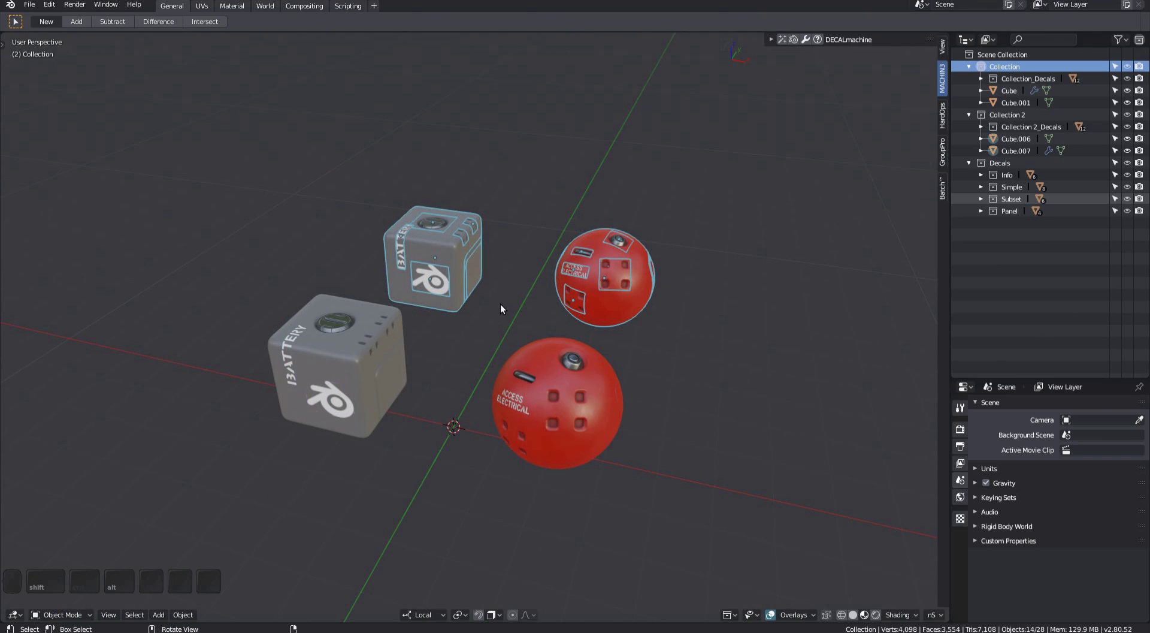
pyautogui.hotkey('alt', 'a')
# - Select all decals by the Decals type collection, clear the selection, and select only the Simple decals
pyautogui.keyDown('alt'); pyautogui.moveTo(493, 354); pyautogui.dragTo(513, 423, button='middle'); pyautogui.keyUp('alt')
pyautogui.hotkey('shift', 'c')
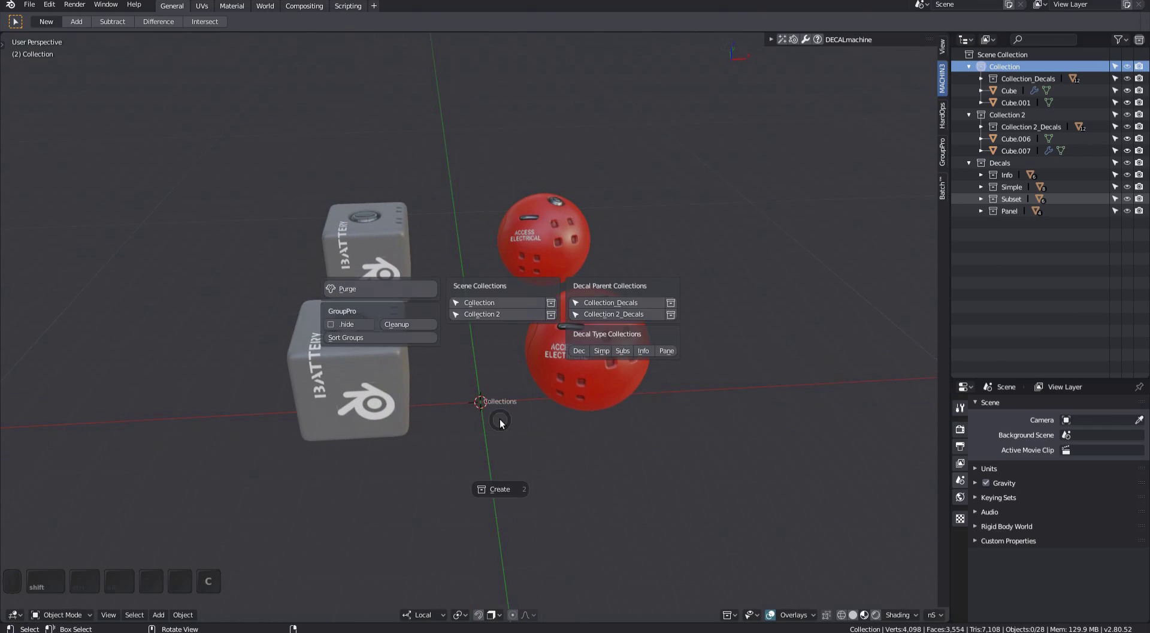
pyautogui.click(578, 350)
pyautogui.moveTo(577, 351); pyautogui.dragTo(513, 441, button='middle')
pyautogui.press('a')
pyautogui.hotkey('shift', 'c')
pyautogui.click(610, 367)
pyautogui.moveTo(611, 370); pyautogui.dragTo(517, 382, button='middle')
# - Select decals from further decal collections, clearing the selection before and after each one
pyautogui.press('a')
pyautogui.hotkey('shift', 'c')
pyautogui.press('Escape')
pyautogui.hotkey('shift', 'c')
pyautogui.click(667, 267)
pyautogui.press('a')
pyautogui.hotkey('shift', 'c')
pyautogui.click(649, 266)
pyautogui.hotkey('alt', 'a')
# - Show the Batch Operations lists of modifiers, materials and collections beside the viewport
pyautogui.hotkey('shift', 'c')
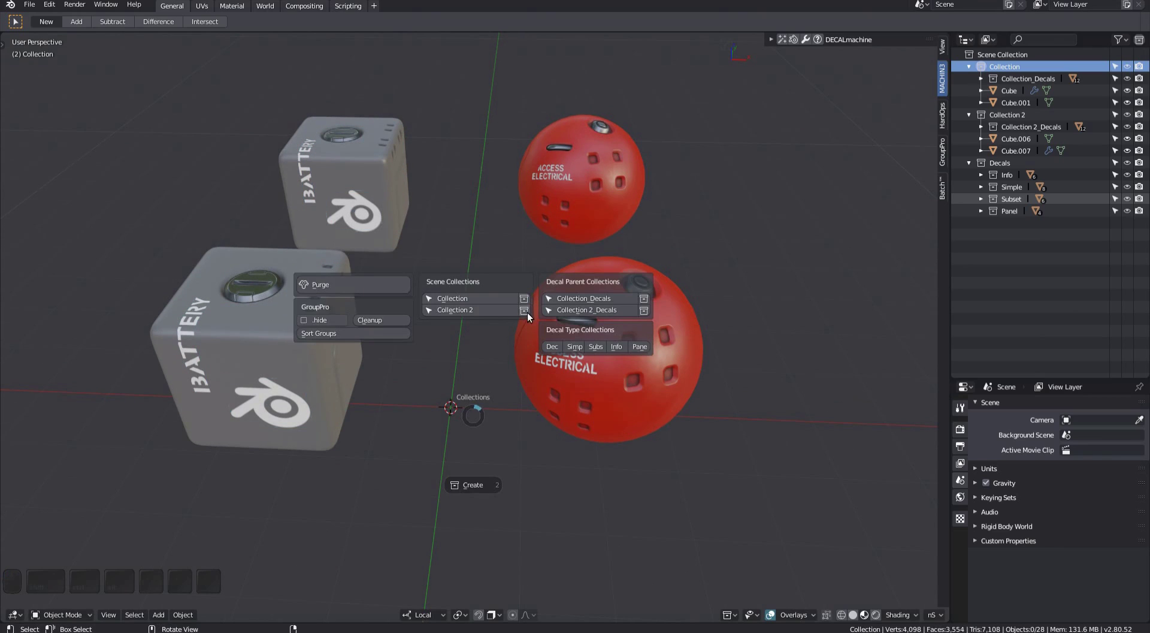
pyautogui.press('Escape')
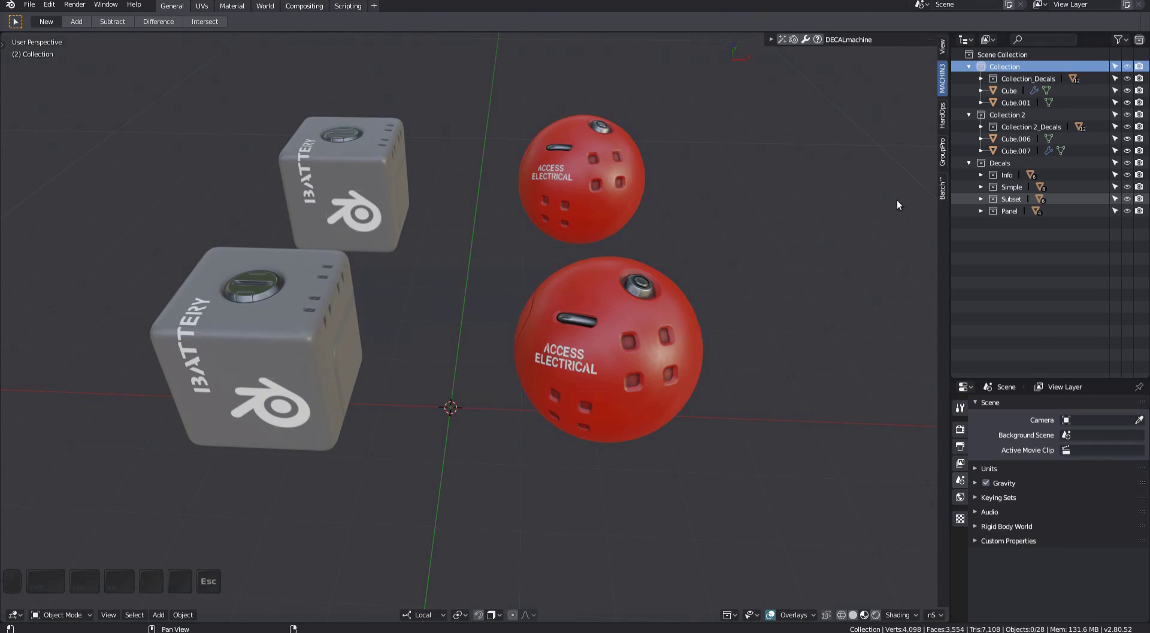
pyautogui.click(943, 188)
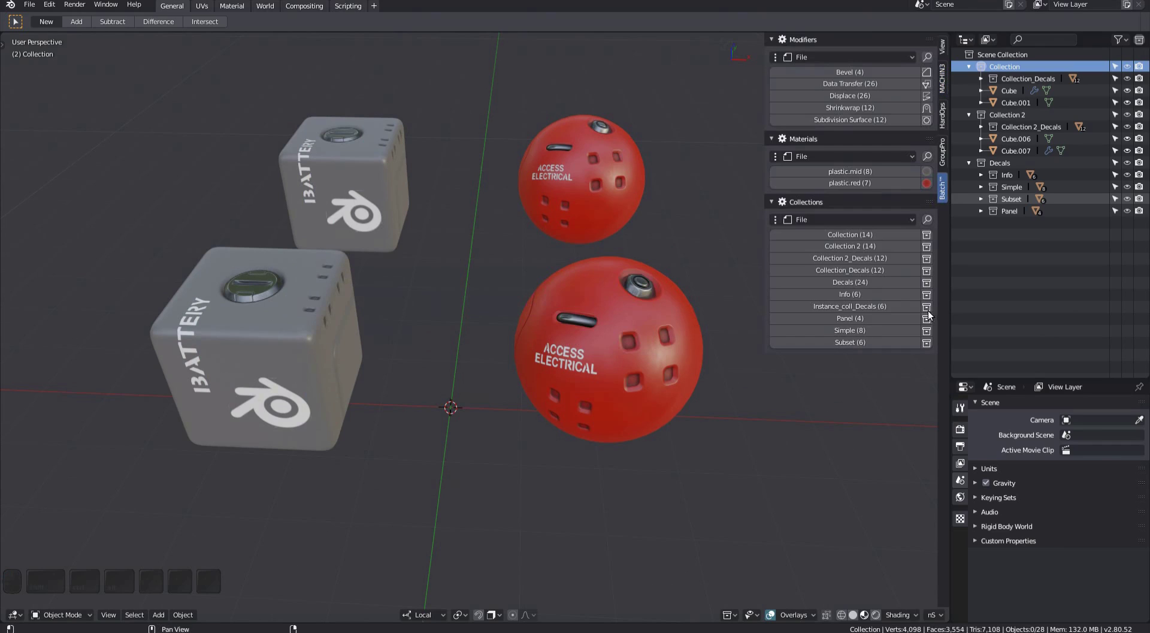
# - Isolate the objects of Collection 2 and of Collection in turn, clear the selection, and leave the isolated view
pyautogui.keyDown('shift'); pyautogui.moveTo(593, 441); pyautogui.dragTo(602, 422, button='middle'); pyautogui.keyUp('shift')
pyautogui.hotkey('shift', 'c')
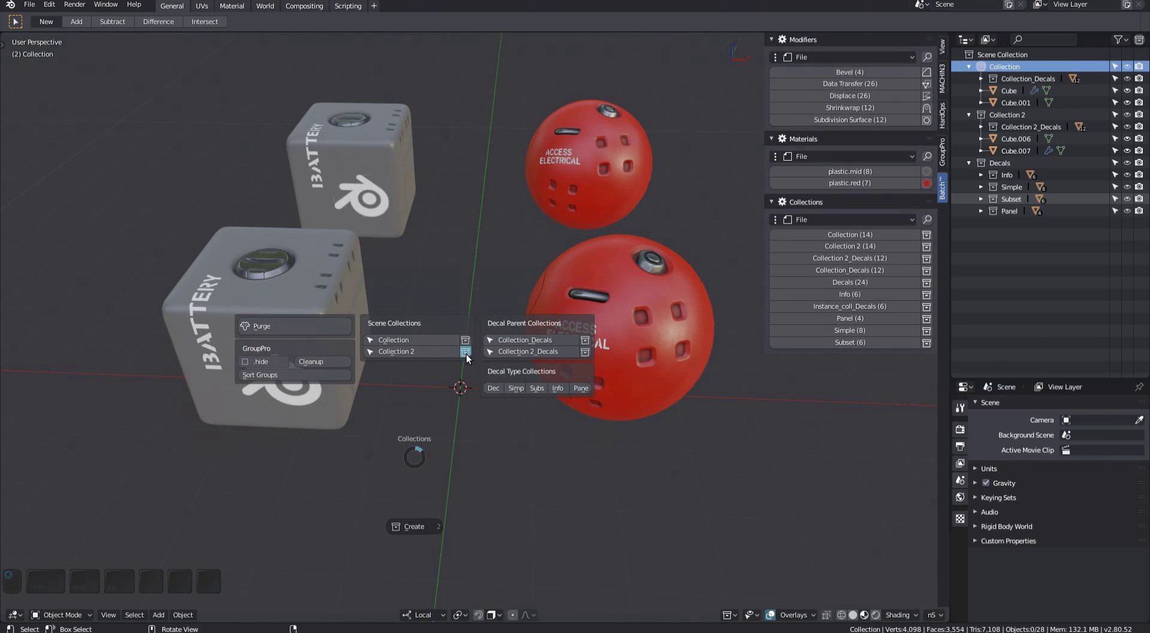
pyautogui.click(466, 351)
pyautogui.hotkey('shift', 'c')
pyautogui.keyDown('alt'); pyautogui.click(519, 278); pyautogui.keyUp('alt')
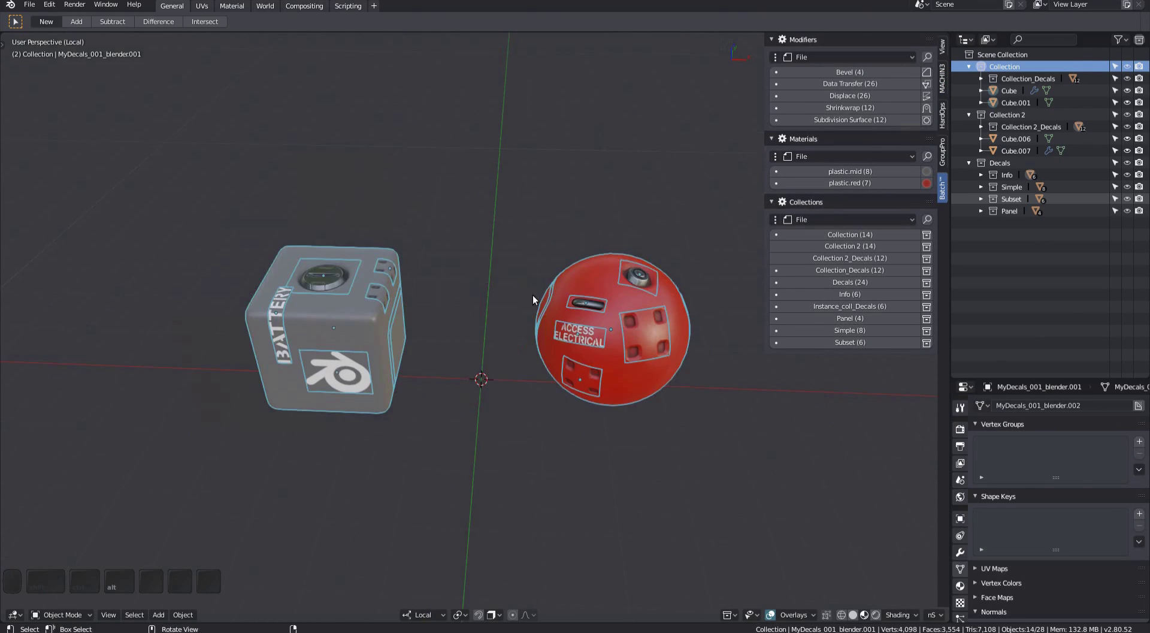
pyautogui.moveTo(533, 294); pyautogui.dragTo(493, 276, button='middle')
pyautogui.keyDown('shift'); pyautogui.moveTo(494, 276); pyautogui.dragTo(498, 473, button='middle'); pyautogui.keyUp('shift')
pyautogui.hotkey('alt', 'a')
pyautogui.press('f')
# - Box-select the front sphere with its decals, create a Group Pro group from them, and clear the selection
pyautogui.press('b')
pyautogui.moveTo(469, 261); pyautogui.dragTo(730, 460)
pyautogui.keyDown('shift'); pyautogui.moveTo(485, 381); pyautogui.dragTo(496, 363, button='middle'); pyautogui.keyUp('shift')
pyautogui.press('pageup')
pyautogui.click(617, 341)
pyautogui.moveTo(353, 326); pyautogui.dragTo(380, 336, button='middle')
pyautogui.hotkey('alt', 'a')
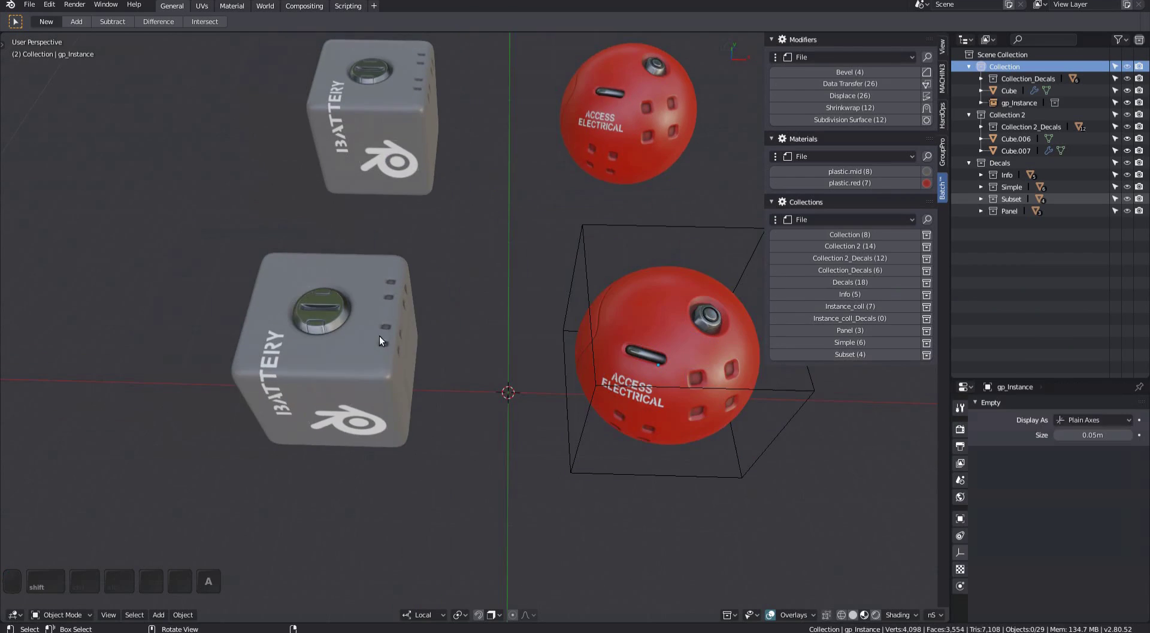
# - Box-select the front cube with its decals and create a Group Pro group from them
pyautogui.press('b')
pyautogui.moveTo(194, 246); pyautogui.dragTo(509, 516)
pyautogui.keyDown('shift'); pyautogui.moveTo(358, 438); pyautogui.dragTo(415, 453, button='middle'); pyautogui.keyUp('shift')
pyautogui.press('pageup')
pyautogui.click(605, 342)
pyautogui.keyDown('shift'); pyautogui.moveTo(605, 341); pyautogui.dragTo(508, 418, button='middle'); pyautogui.keyUp('shift')
# - Box-select the back cube and back sphere with their decals and combine them in one Group Pro group
pyautogui.scroll(-2, 504, 419)
pyautogui.hotkey('alt', 'a')
pyautogui.press('b')
pyautogui.moveTo(253, 239); pyautogui.dragTo(632, 367)
pyautogui.hotkey('ctrl', 'g')
pyautogui.click(588, 299)
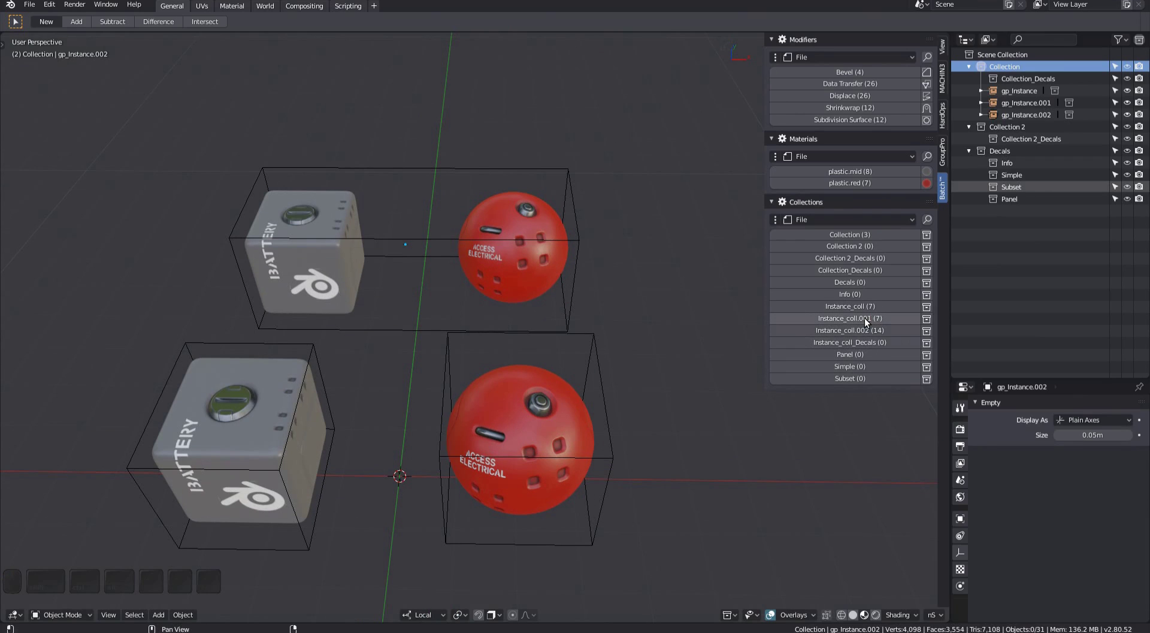
pyautogui.moveTo(602, 418); pyautogui.dragTo(476, 375, button='middle')
pyautogui.click(501, 407)
pyautogui.click(267, 403)
pyautogui.click(379, 347)
pyautogui.moveTo(380, 348); pyautogui.dragTo(444, 274, button='middle')
pyautogui.click(445, 398)
# - Switch the GroupPro .hide option for group collections on and off, and turn it on again
pyautogui.hotkey('shift', 'c')
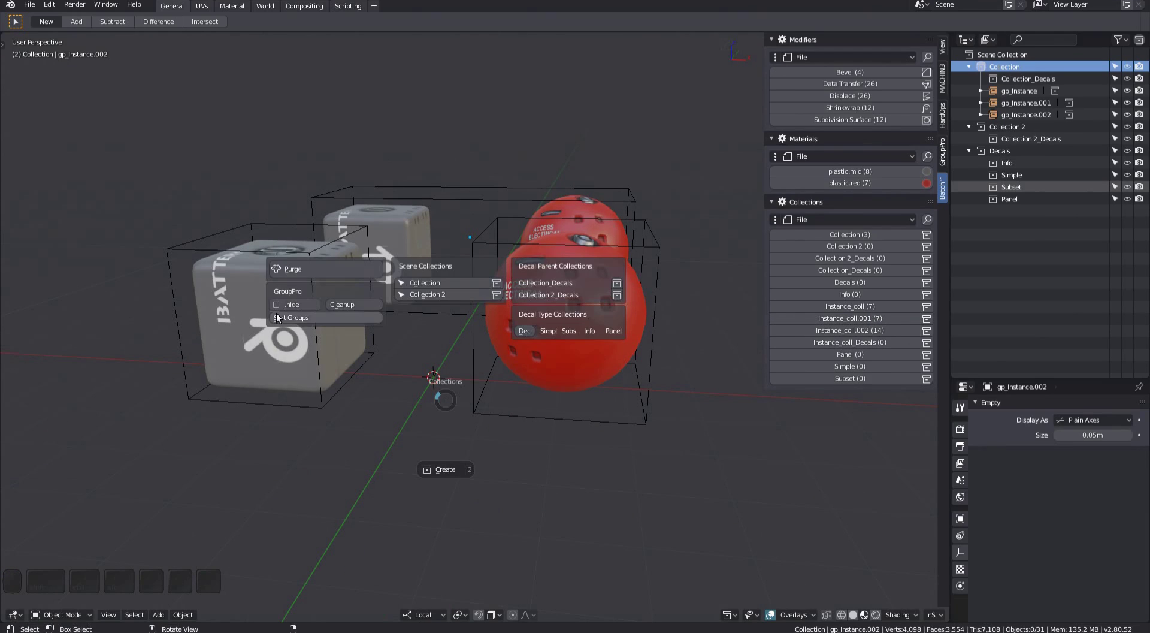
pyautogui.click(278, 303)
pyautogui.keyDown('shift'); pyautogui.moveTo(419, 360); pyautogui.dragTo(439, 423, button='middle'); pyautogui.keyUp('shift')
pyautogui.press('c')
pyautogui.click(279, 329)
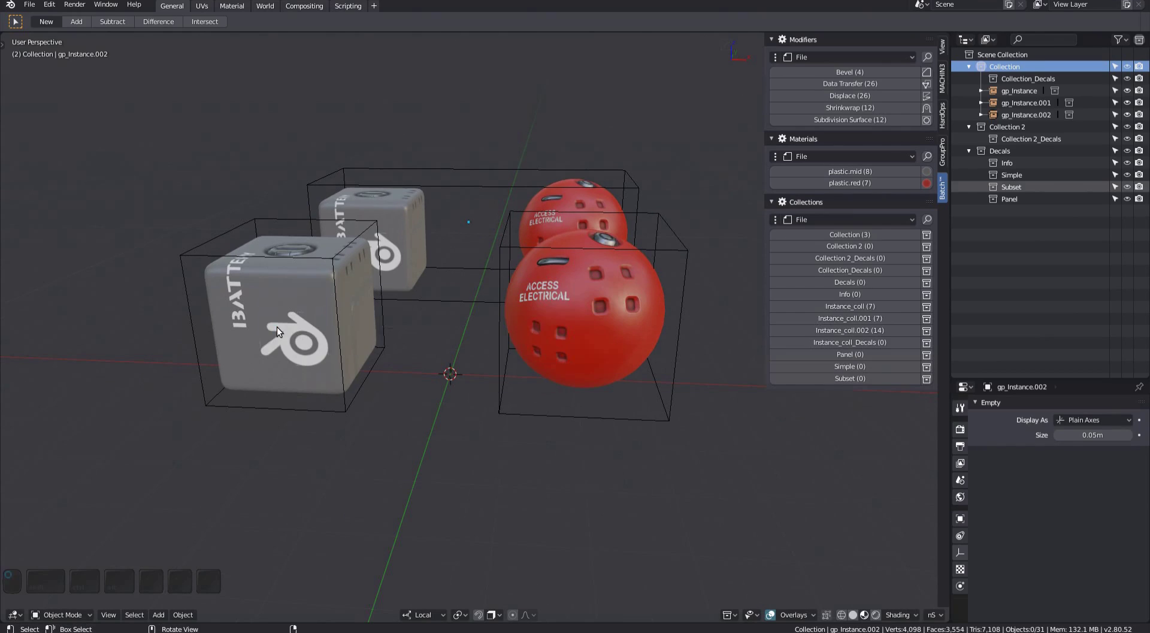
pyautogui.press('c')
pyautogui.click(204, 370)
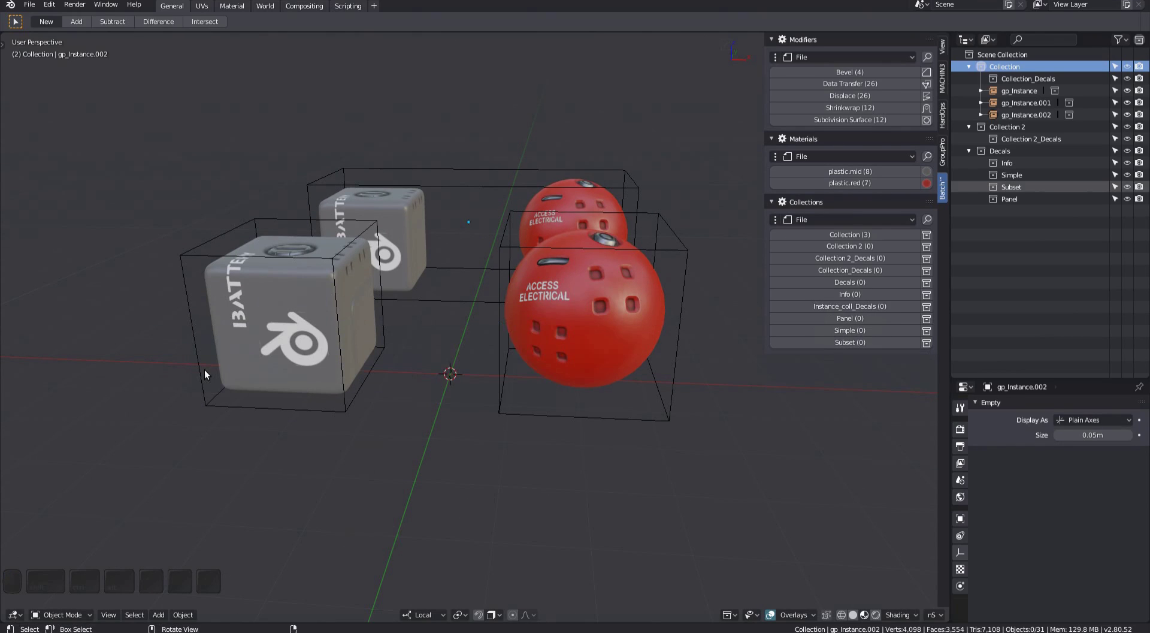
pyautogui.moveTo(203, 369); pyautogui.dragTo(428, 396, button='middle')
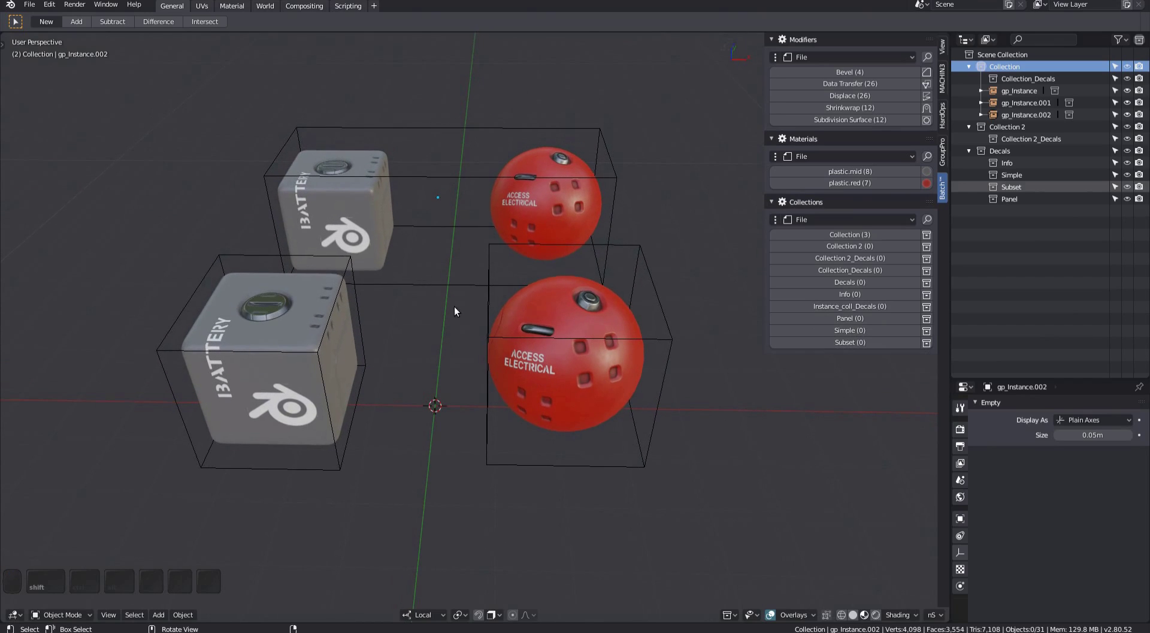
# - Select all three groups and dissolve them with MACHIN3tools' GroupPro Dissolve
pyautogui.press('a')
pyautogui.press('Tab')
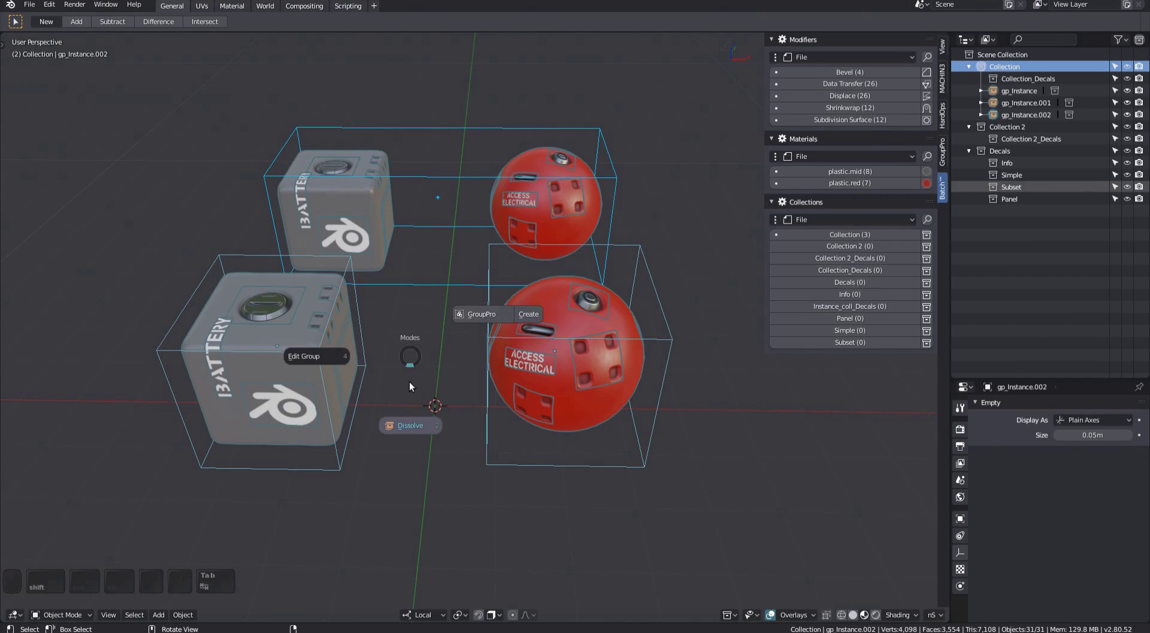
pyautogui.keyDown('alt'); pyautogui.click(411, 429); pyautogui.keyUp('alt')
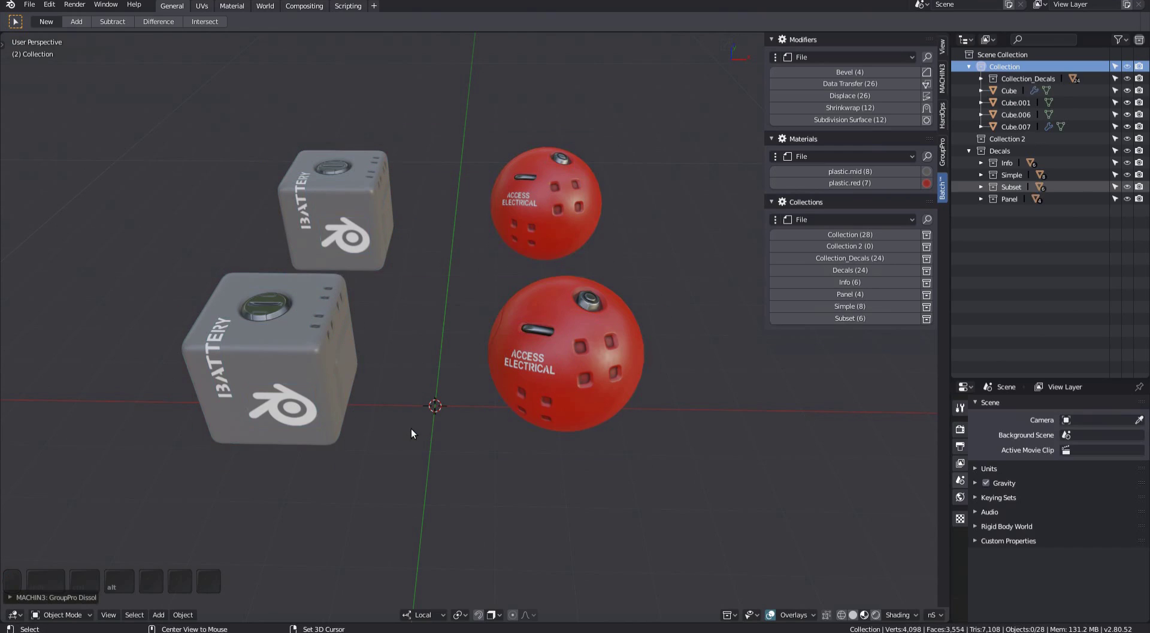
pyautogui.moveTo(452, 430); pyautogui.dragTo(453, 417, button='middle')
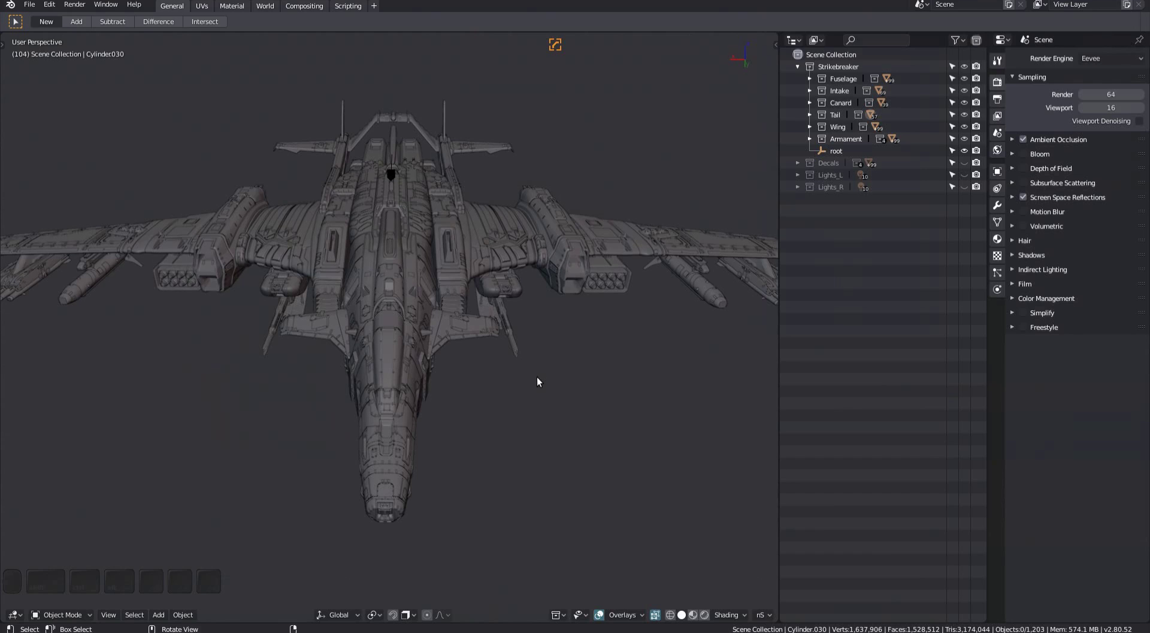
# - Maximize the 3D viewport of the Strikebreaker aircraft scene to full screen
pyautogui.moveTo(536, 376); pyautogui.dragTo(478, 401, button='middle')
pyautogui.scroll(-2, 478, 401)
pyautogui.hotkey('shift', 'space')
pyautogui.keyDown('shift'); pyautogui.moveTo(653, 446); pyautogui.dragTo(589, 408, button='middle'); pyautogui.keyUp('shift')
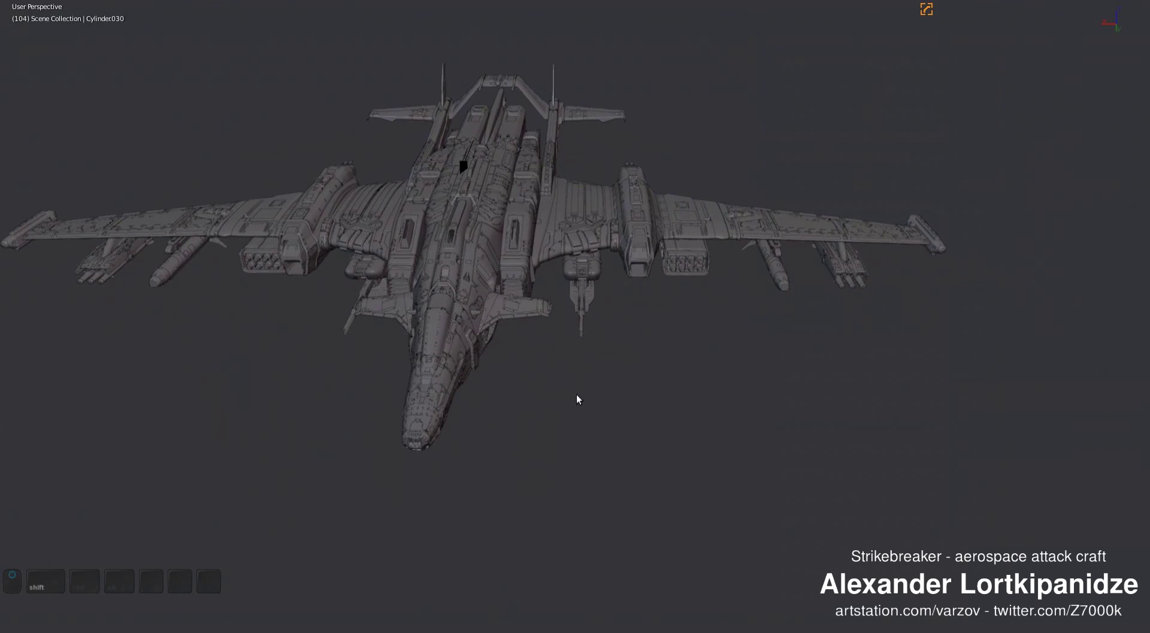
pyautogui.keyDown('alt'); pyautogui.moveTo(180, 585); pyautogui.dragTo(181, 618); pyautogui.keyUp('alt')
pyautogui.keyDown('alt'); pyautogui.moveTo(499, 456); pyautogui.dragTo(645, 475); pyautogui.keyUp('alt')
# - Select the objects of the Wing scene collection on the aircraft
pyautogui.hotkey('shift', 'c')
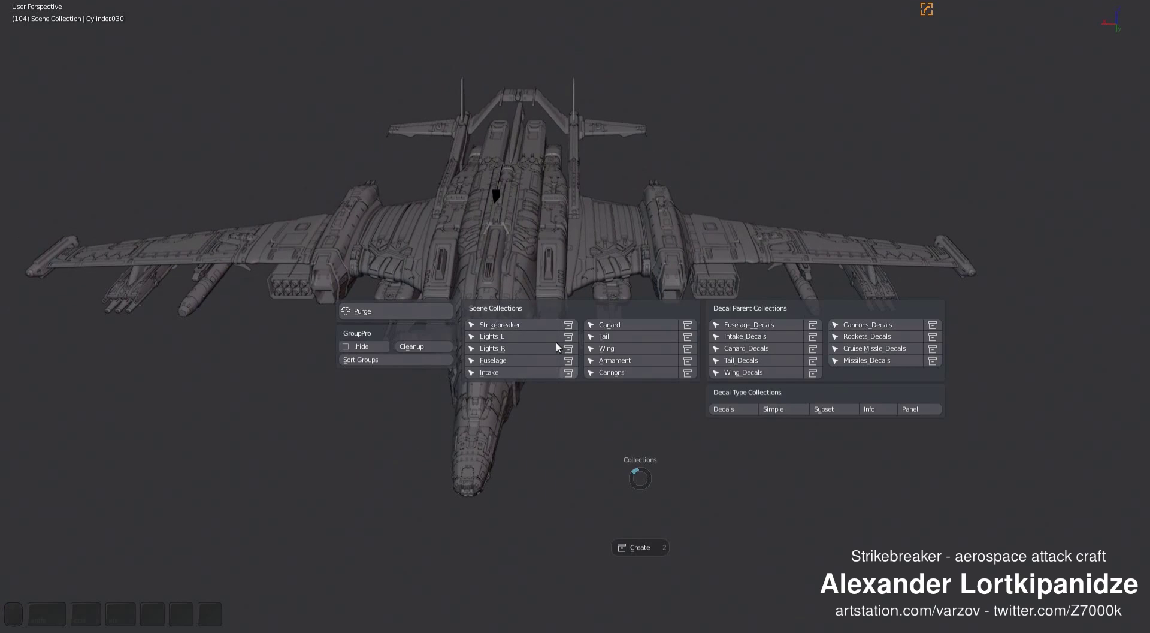
pyautogui.click(627, 348)
pyautogui.moveTo(628, 347); pyautogui.dragTo(606, 423, button='middle')
# - Clear the current selection and select the objects of the Fuselage scene collection on the aircraft
pyautogui.press('c')
pyautogui.press('Escape')
pyautogui.hotkey('alt', 'a')
pyautogui.hotkey('shift', 'c')
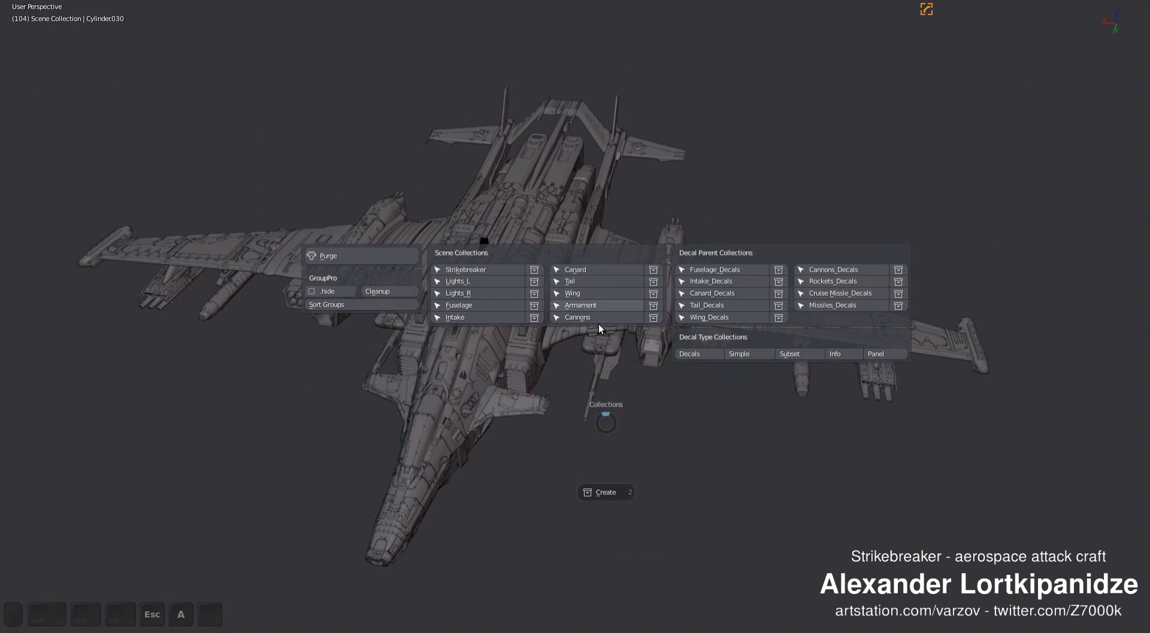
pyautogui.click(533, 307)
pyautogui.moveTo(542, 319); pyautogui.dragTo(645, 359, button='middle')
pyautogui.press('a')
# - Select the objects of two more scene collections on the aircraft one after the other, clearing the selection in between
pyautogui.hotkey('shift', 'c')
pyautogui.click(548, 223)
pyautogui.press('a')
pyautogui.hotkey('shift', 'c')
pyautogui.keyDown('alt'); pyautogui.click(568, 242); pyautogui.keyUp('alt')
pyautogui.press('a')
# - Select the objects of one collection, isolate them in local view, and return to the full aircraft
pyautogui.moveTo(714, 381); pyautogui.dragTo(643, 432, button='middle')
pyautogui.hotkey('ctrl', 'f')
pyautogui.hotkey('shift', 'c')
pyautogui.click(693, 303)
pyautogui.press('KP_Divide')
pyautogui.moveTo(693, 303); pyautogui.dragTo(636, 437, button='middle')
pyautogui.press('a')
pyautogui.press('KP_Divide')
# - Select all decals on the aircraft through the Decals type collection
pyautogui.press('c')
pyautogui.click(730, 369)
pyautogui.moveTo(730, 369); pyautogui.dragTo(579, 365, button='middle')
pyautogui.scroll(5, 517, 354)
pyautogui.scroll(-3, 518, 355)
# - Clear the selection and select the aircraft's decals of a single decal type
pyautogui.press('a')
pyautogui.hotkey('shift', 'c')
pyautogui.click(752, 292)
pyautogui.moveTo(752, 292); pyautogui.dragTo(692, 383, button='middle')
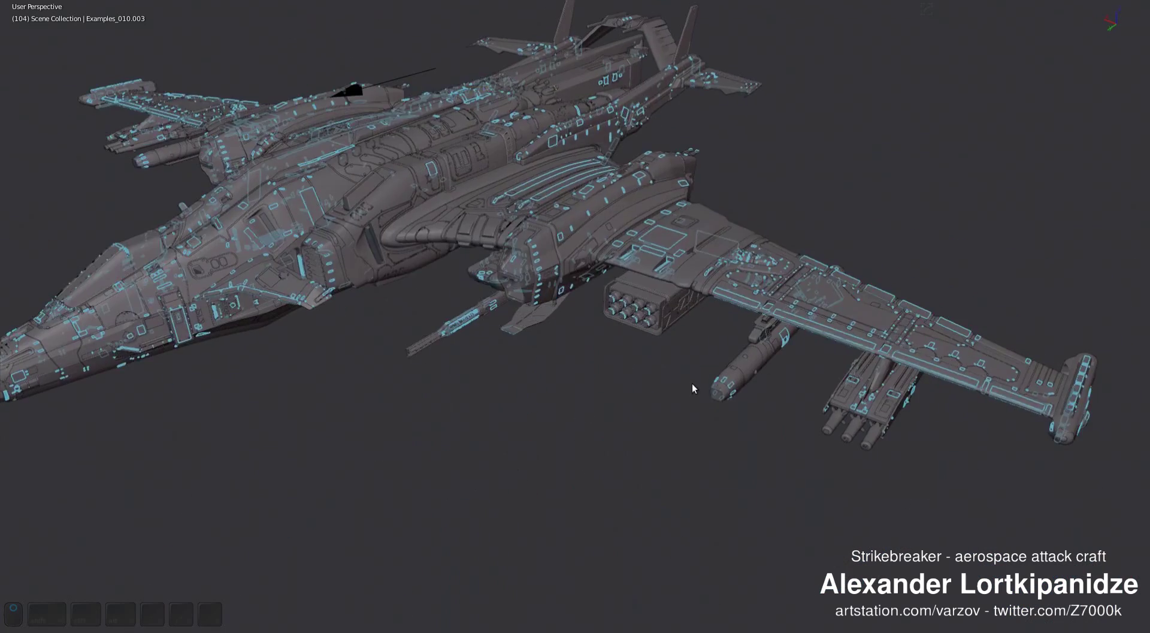
# - Select the aircraft's decals of another decal type, examine them up close, and clear the selection
pyautogui.press('a')
pyautogui.hotkey('shift', 'c')
pyautogui.click(914, 329)
pyautogui.moveTo(528, 294); pyautogui.dragTo(738, 344, button='middle')
pyautogui.scroll(4, 688, 253)
pyautogui.moveTo(688, 253); pyautogui.dragTo(581, 250, button='middle')
pyautogui.scroll(-5, 578, 251)
pyautogui.press('a')
pyautogui.keyDown('shift'); pyautogui.moveTo(617, 371); pyautogui.dragTo(610, 340, button='middle'); pyautogui.keyUp('shift')
pyautogui.scroll(-2, 609, 340)
pyautogui.keyDown('shift'); pyautogui.moveTo(636, 297); pyautogui.dragTo(638, 348, button='middle'); pyautogui.keyUp('shift')
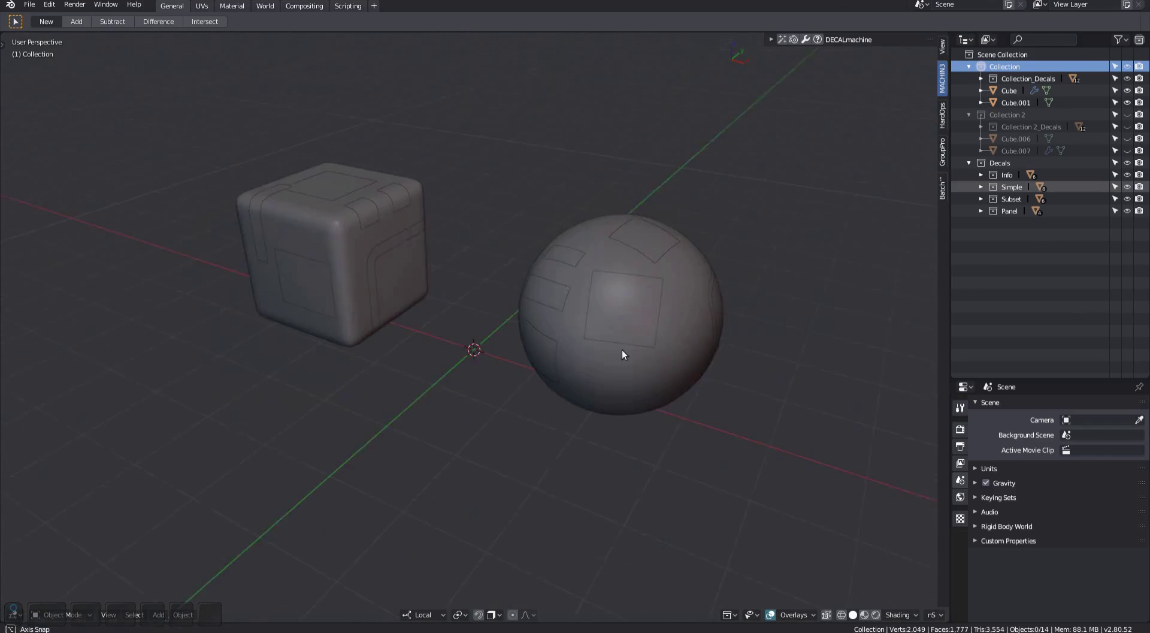
# - Show the viewport's View settings with the clipping distances beside the cube and sphere scene
pyautogui.scroll(-8, 600, 341)
pyautogui.moveTo(622, 350); pyautogui.dragTo(599, 323, button='middle')
pyautogui.scroll(3, 601, 338)
pyautogui.click(942, 46)
pyautogui.click(829, 39)
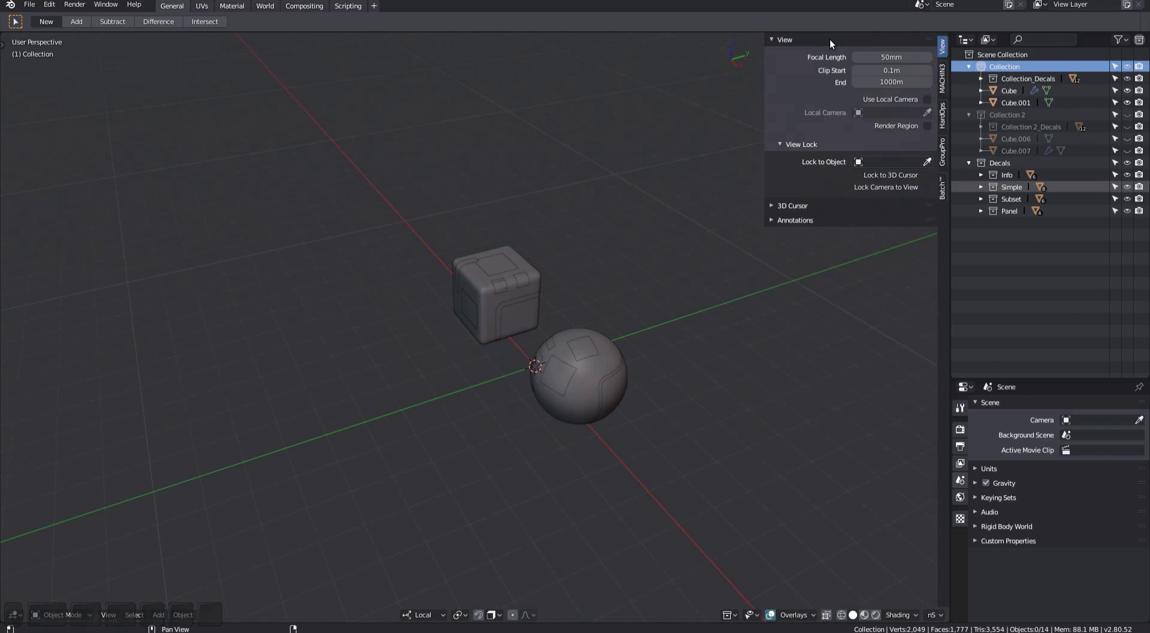
# - Switch the viewport to textured shading that shows the decal materials
pyautogui.moveTo(543, 390)
pyautogui.mouseDown(button='middle')
pyautogui.moveTo(598, 373)
pyautogui.moveTo(537, 369)
pyautogui.moveTo(557, 362)
pyautogui.moveTo(534, 379)
pyautogui.moveTo(554, 382)
pyautogui.moveTo(573, 346)
pyautogui.mouseUp(button='middle')
pyautogui.scroll(4, 590, 377)
pyautogui.scroll(-1, 585, 367)
pyautogui.press('pageup')
pyautogui.click(613, 369)
# - Set the view's clip start to 1 m with the MACHIN3 Clipping Toggle
pyautogui.scroll(-8, 581, 384)
pyautogui.scroll(4, 549, 365)
pyautogui.scroll(5, 566, 389)
pyautogui.press('XF86Forward')
pyautogui.keyDown('shift'); pyautogui.moveTo(534, 436); pyautogui.dragTo(535, 415, button='middle'); pyautogui.keyUp('shift')
# - Try the Minimum, Medium and Maximum presets of the Clipping Toggle in turn, ending on Maximum
pyautogui.press('F9')
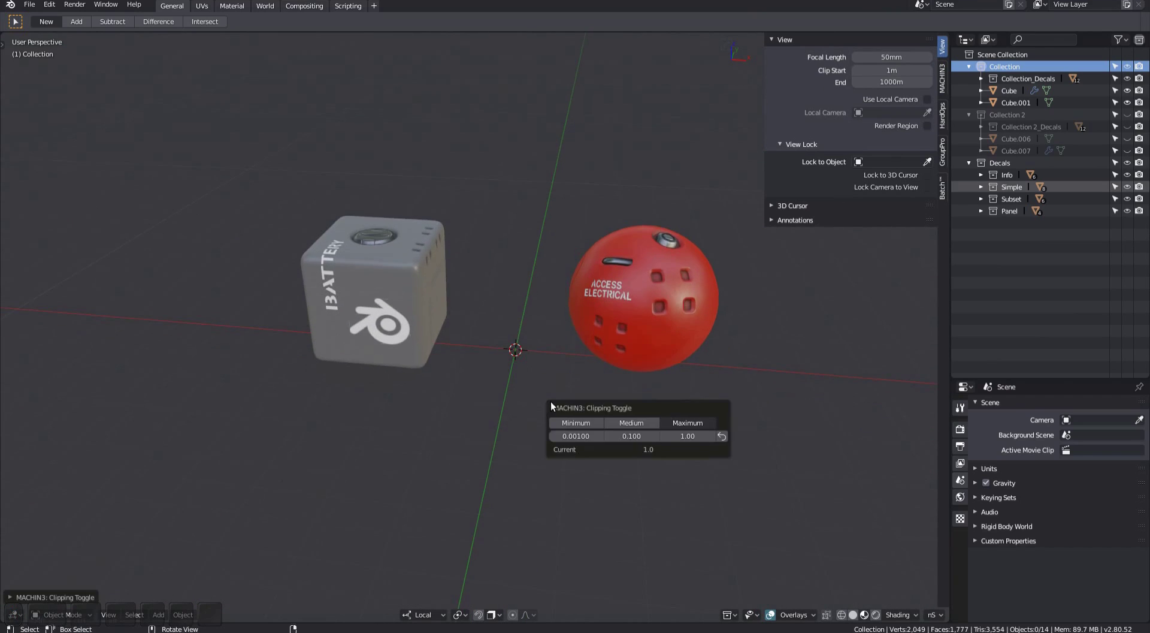
pyautogui.click(579, 422)
pyautogui.click(646, 422)
pyautogui.click(680, 423)
# - Switch the viewport to solid shading and lower the clip start to 0.001 m with the Clipping Toggle
pyautogui.press('z')
pyautogui.scroll(1, 533, 368)
pyautogui.press('XF86Forward')
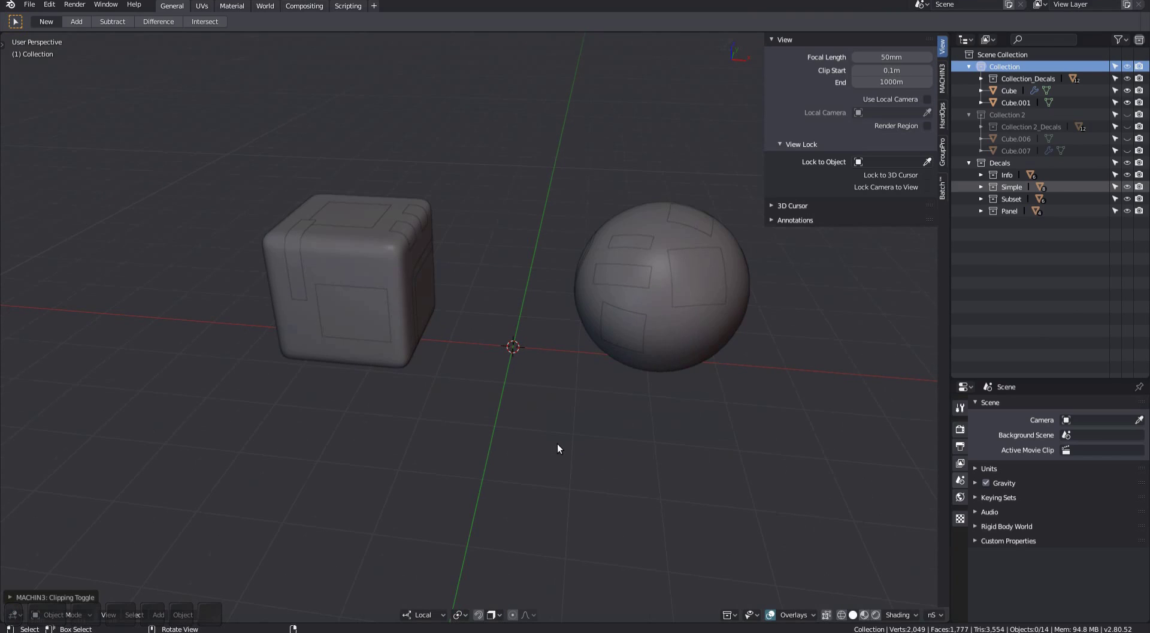
pyautogui.scroll(3, 562, 447)
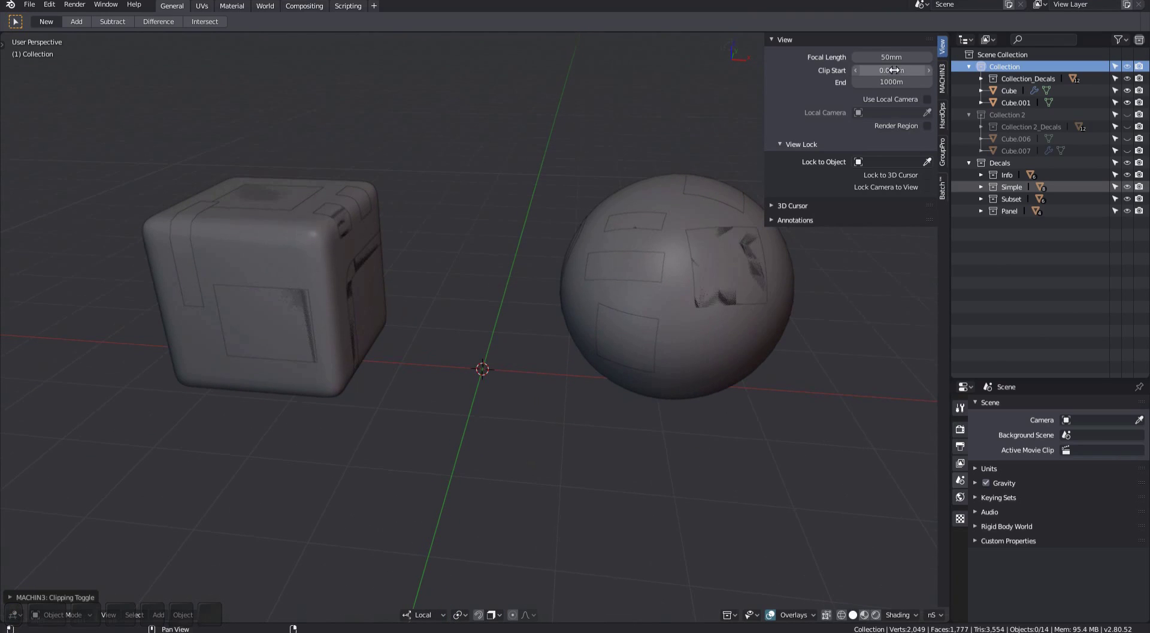
pyautogui.press('XF86Forward')
pyautogui.press('XF86Forward')
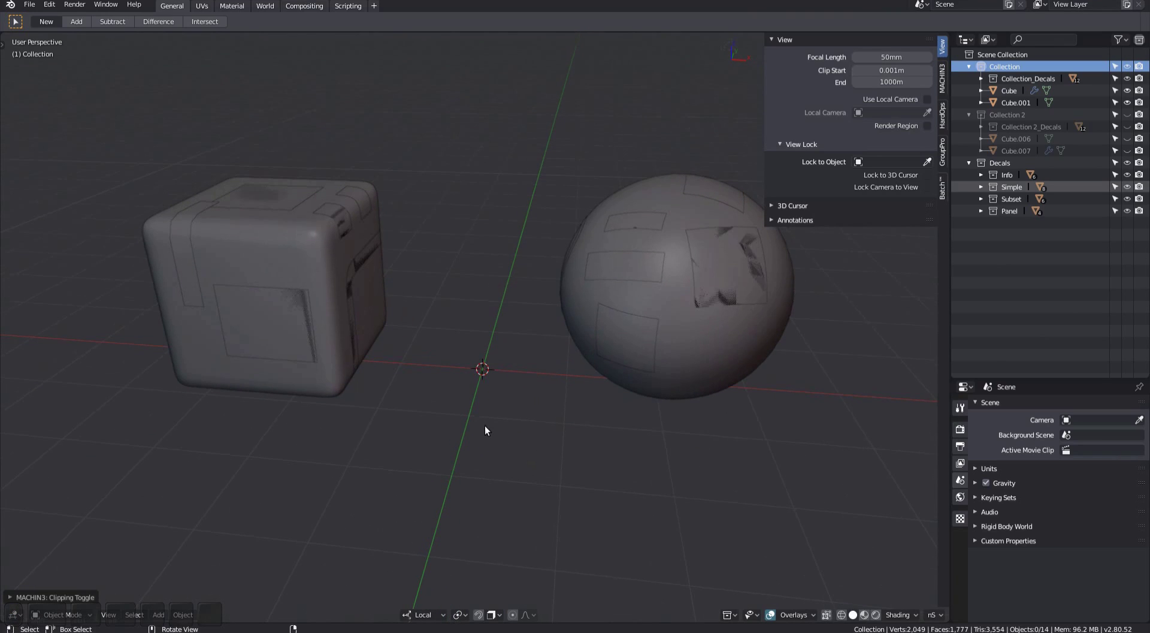
# - Reset the Clipping Toggle distances to their defaults and choose the Maximum preset
pyautogui.moveTo(484, 426); pyautogui.dragTo(435, 426, button='middle')
pyautogui.press('F9')
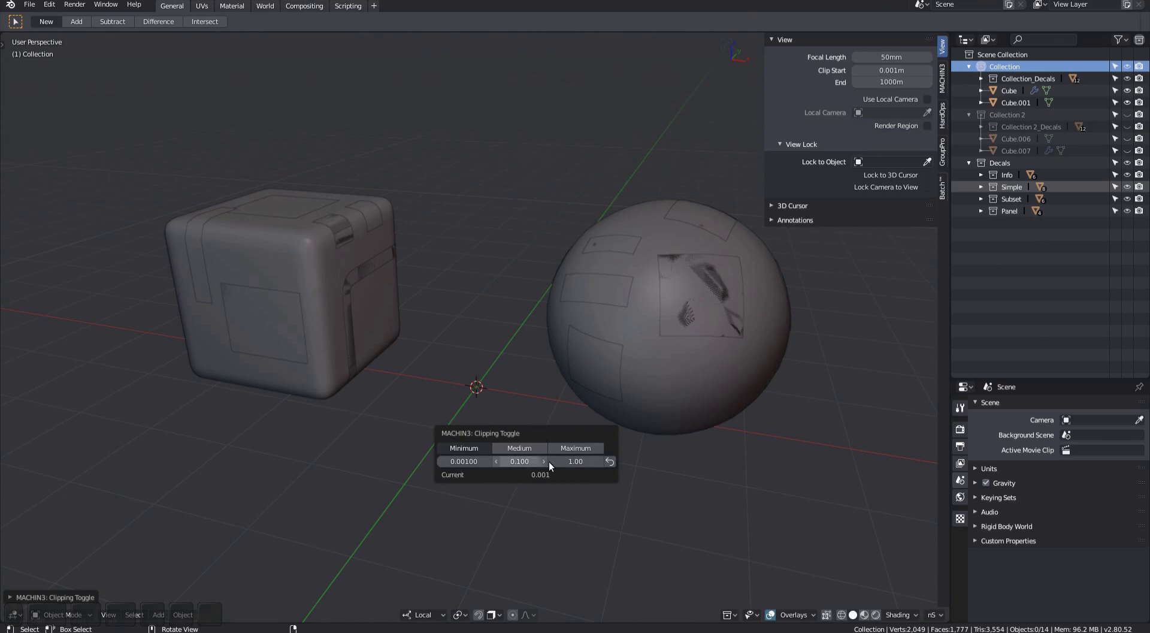
pyautogui.moveTo(546, 461)
pyautogui.mouseDown()
pyautogui.moveTo(503, 462)
pyautogui.moveTo(548, 462)
pyautogui.mouseUp()
pyautogui.click(609, 461)
pyautogui.click(581, 449)
pyautogui.click(479, 446)
pyautogui.click(573, 447)
# - Switch the viewport back to textured shading with visible decal materials
pyautogui.moveTo(613, 380)
pyautogui.keyDown('shift'); pyautogui.mouseDown(button='middle')
pyautogui.moveTo(516, 412)
pyautogui.moveTo(555, 408)
pyautogui.moveTo(533, 404)
pyautogui.moveTo(492, 472)
pyautogui.moveTo(501, 402)
pyautogui.mouseUp(button='middle'); pyautogui.keyUp('shift')
pyautogui.press('pageup')
pyautogui.click(563, 414)
# - Delete the four-hole decal to the right of the ACCESS ELECTRICAL decal on the red sphere
pyautogui.click(501, 402)
pyautogui.keyDown('shift'); pyautogui.click(592, 395); pyautogui.keyUp('shift')
pyautogui.moveTo(595, 394); pyautogui.dragTo(514, 406, button='middle')
pyautogui.click(538, 326)
pyautogui.click(554, 332)
pyautogui.press('x')
pyautogui.click(557, 335)
pyautogui.keyDown('shift'); pyautogui.moveTo(529, 325); pyautogui.dragTo(528, 336, button='middle'); pyautogui.keyUp('shift')
# - Mirror the ACCESS ELECTRICAL decal across the red sphere on the X axis with MACHIN3 Mirror
pyautogui.scroll(2, 528, 335)
pyautogui.click(454, 352)
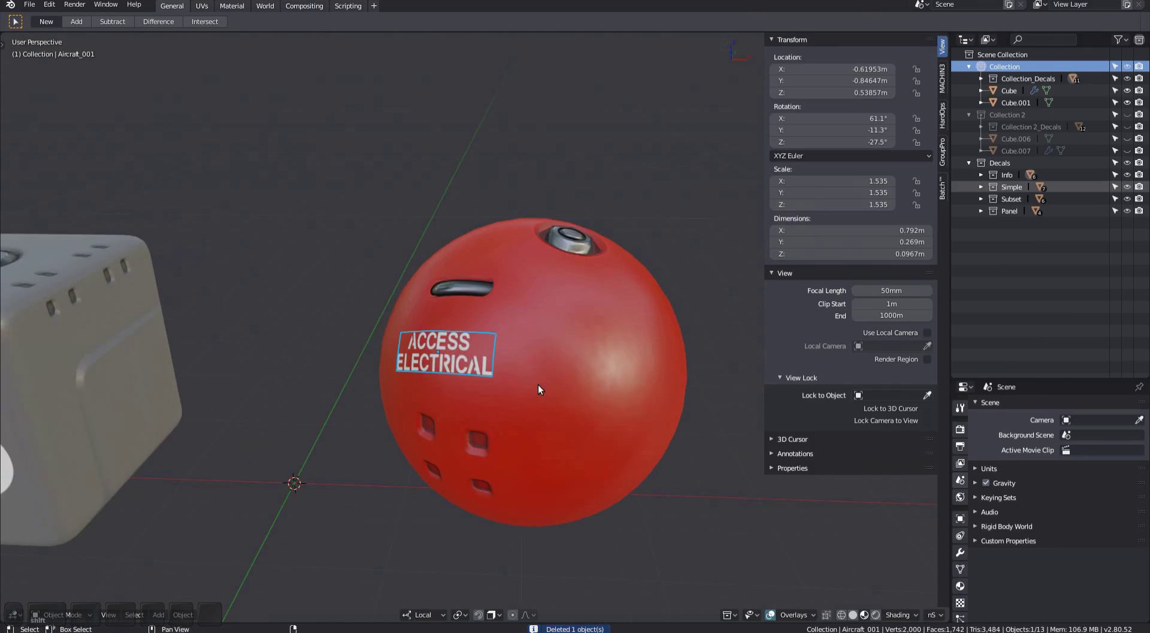
pyautogui.keyDown('shift'); pyautogui.moveTo(538, 383); pyautogui.dragTo(508, 362, button='middle'); pyautogui.keyUp('shift')
pyautogui.keyDown('shift'); pyautogui.click(561, 358); pyautogui.keyUp('shift')
pyautogui.hotkey('alt', 'shift', 'x')
pyautogui.moveTo(574, 387); pyautogui.dragTo(548, 383, button='middle')
# - Try the Y and Z axes for the mirrored decal and set the mirror back to X
pyautogui.press('F9')
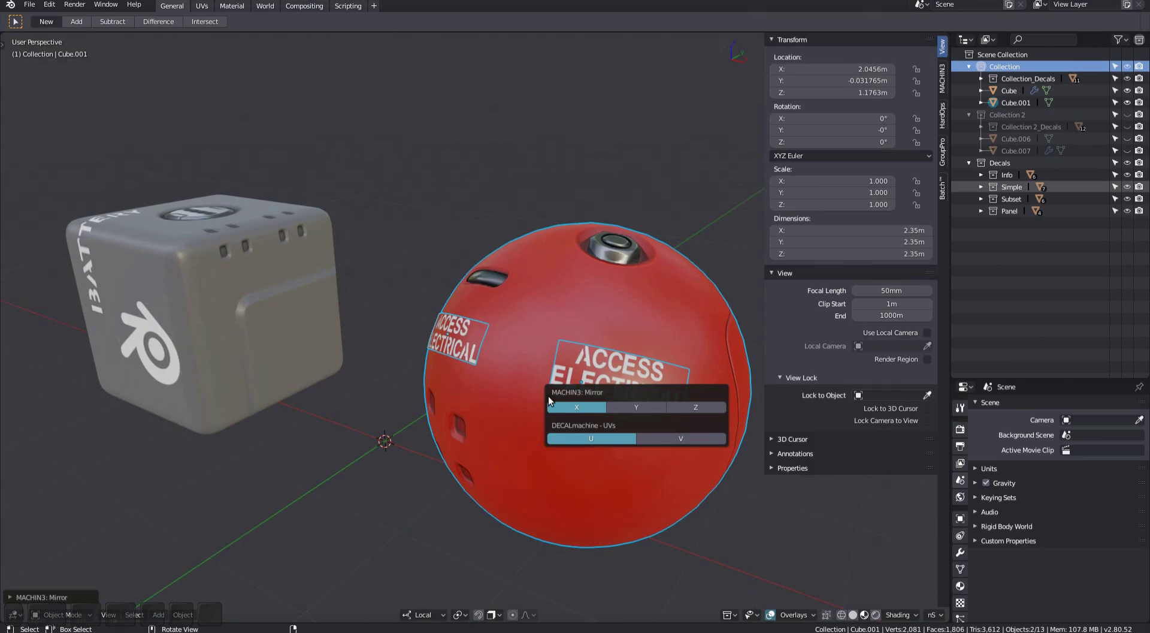
pyautogui.click(617, 407)
pyautogui.click(674, 406)
pyautogui.moveTo(674, 407); pyautogui.dragTo(602, 405, button='middle')
pyautogui.press('F9')
pyautogui.click(735, 426)
pyautogui.moveTo(496, 406); pyautogui.dragTo(540, 412, button='middle')
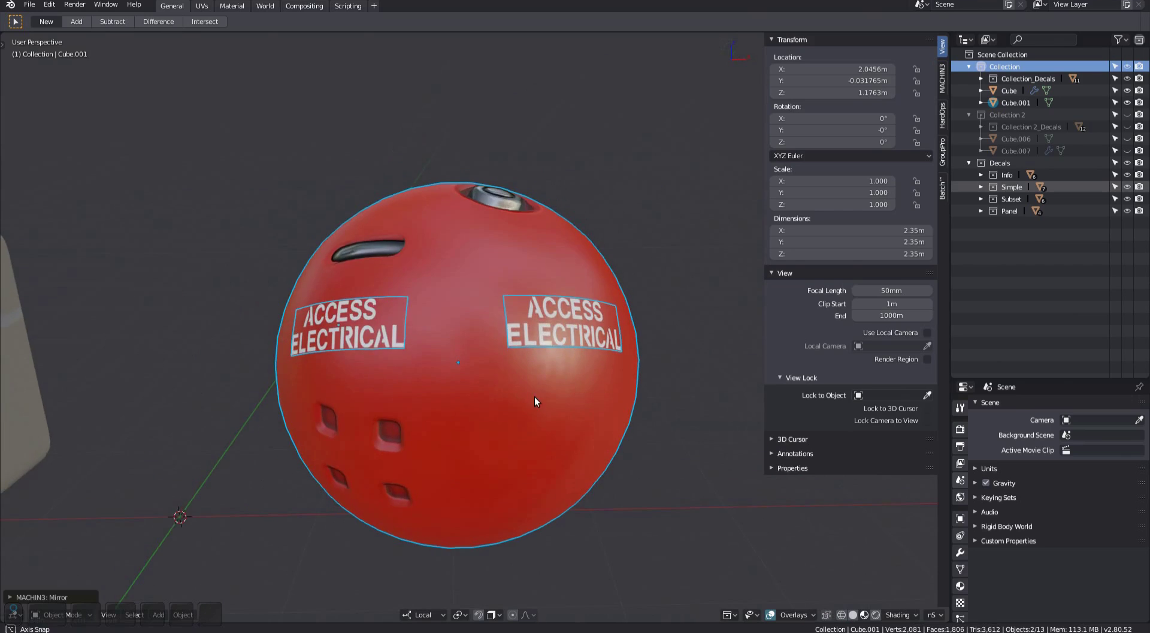
pyautogui.moveTo(534, 397); pyautogui.dragTo(539, 424, button='middle')
# - Select the sphere with all its decals and mirror them across the cube
pyautogui.scroll(-4, 539, 423)
pyautogui.keyDown('shift'); pyautogui.moveTo(539, 423); pyautogui.dragTo(633, 440, button='middle'); pyautogui.keyUp('shift')
pyautogui.press('b')
pyautogui.moveTo(438, 213); pyautogui.dragTo(721, 502)
pyautogui.keyDown('shift'); pyautogui.moveTo(721, 502); pyautogui.dragTo(707, 488, button='middle'); pyautogui.keyUp('shift')
pyautogui.moveTo(707, 488)
pyautogui.mouseDown(button='middle')
pyautogui.moveTo(450, 375)
pyautogui.moveTo(713, 491)
pyautogui.mouseUp(button='middle')
pyautogui.keyDown('shift'); pyautogui.click(296, 451); pyautogui.keyUp('shift')
pyautogui.hotkey('alt', 'shift', 'x')
pyautogui.keyDown('shift'); pyautogui.moveTo(295, 451); pyautogui.dragTo(473, 444, button='middle'); pyautogui.keyUp('shift')
pyautogui.scroll(-2, 473, 444)
pyautogui.moveTo(473, 443); pyautogui.dragTo(82, 411, button='middle')
# - Select the sphere with its decals and remove their mirror across the cube
pyautogui.hotkey('alt', 'a')
pyautogui.moveTo(440, 270); pyautogui.dragTo(641, 461)
pyautogui.moveTo(420, 407); pyautogui.dragTo(503, 459, button='middle')
pyautogui.keyDown('shift'); pyautogui.moveTo(503, 459); pyautogui.dragTo(509, 413, button='middle'); pyautogui.keyUp('shift')
pyautogui.rightClick(506, 413)
pyautogui.moveTo(481, 326)
pyautogui.click(560, 331)
# - Remove the remaining mirror from the ACCESS ELECTRICAL decal on the sphere
pyautogui.moveTo(560, 331); pyautogui.dragTo(516, 380, button='middle')
pyautogui.scroll(4, 566, 371)
pyautogui.click(580, 347)
pyautogui.rightClick(571, 372)
pyautogui.moveTo(569, 337)
pyautogui.click(628, 351)
# - Group the sphere and its decals into one Group Pro group
pyautogui.scroll(-4, 559, 422)
pyautogui.press('a')
pyautogui.hotkey('ctrl', 'g')
pyautogui.click(629, 335)
pyautogui.press('g')
pyautogui.moveTo(634, 334); pyautogui.dragTo(577, 304, button='middle')
pyautogui.press('Escape')
# - Mirror the sphere group across the cube with MACHIN3 Mirror
pyautogui.scroll(-1, 556, 321)
pyautogui.hotkey('alt', 'a')
pyautogui.click(574, 375)
pyautogui.keyDown('shift'); pyautogui.click(346, 422); pyautogui.keyUp('shift')
pyautogui.keyDown('shift'); pyautogui.moveTo(369, 419); pyautogui.dragTo(482, 399, button='middle'); pyautogui.keyUp('shift')
pyautogui.hotkey('alt', 'shift', 'x')
pyautogui.scroll(-1, 347, 392)
pyautogui.moveTo(349, 392); pyautogui.dragTo(332, 422, button='middle')
# - Move the sphere group around to test its mirrored copy and undo the last move
pyautogui.hotkey('alt', 'a')
pyautogui.click(572, 380)
pyautogui.press('g')
pyautogui.click(572, 260)
pyautogui.press('g')
pyautogui.click(390, 277)
pyautogui.hotkey('ctrl', 'z')
# - Remove the mirror from the sphere group
pyautogui.moveTo(502, 360); pyautogui.dragTo(541, 385, button='middle')
pyautogui.rightClick(527, 363)
pyautogui.moveTo(527, 364)
pyautogui.click(589, 367)
# - Dissolve the sphere group with MACHIN3tools' GroupPro Dissolve and clear the selection
pyautogui.hotkey('alt', 'a')
pyautogui.click(507, 378)
pyautogui.press('Tab')
pyautogui.click(545, 451)
pyautogui.hotkey('alt', 'a')
pyautogui.keyDown('shift'); pyautogui.moveTo(504, 433); pyautogui.dragTo(581, 387, button='middle'); pyautogui.keyUp('shift')
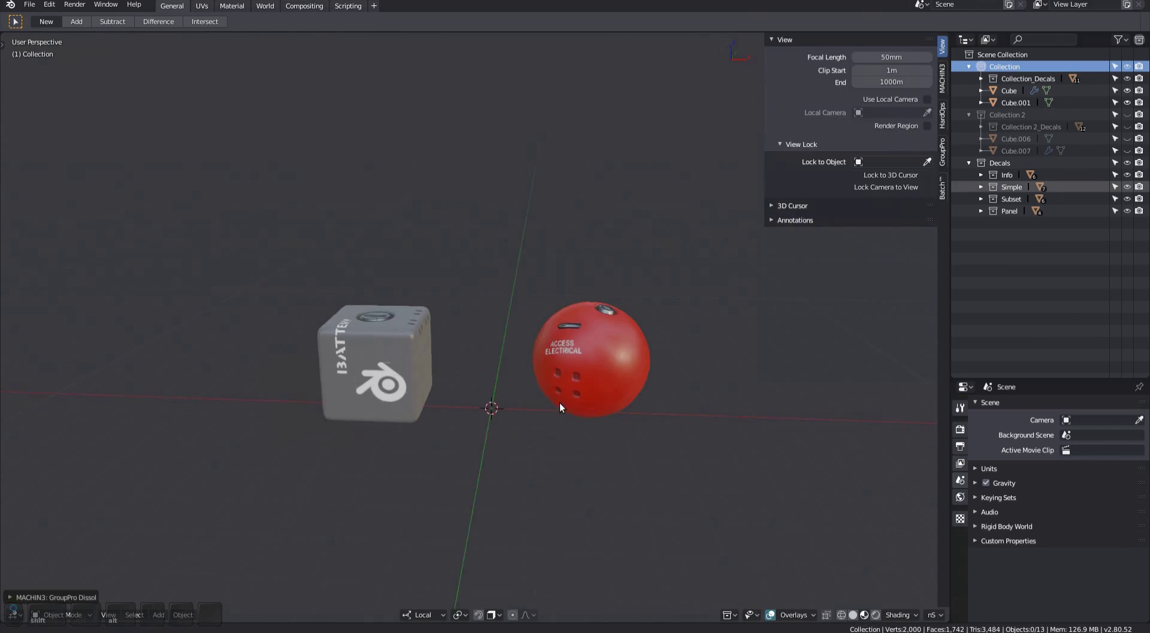
# - Place a new bevelled cube so that it intersects part of the red sphere as a cutter
pyautogui.moveTo(749, 366); pyautogui.dragTo(472, 464, button='middle')
pyautogui.scroll(3, 497, 476)
pyautogui.click(489, 441)
pyautogui.press('d')
pyautogui.click(562, 437)
# - Cut the intersecting cube's outline into the sphere's mesh with MACHIN3tools' Mesh Cut
pyautogui.moveTo(562, 437); pyautogui.dragTo(462, 360, button='middle')
pyautogui.keyDown('shift'); pyautogui.click(490, 378); pyautogui.keyUp('shift')
pyautogui.rightClick(462, 359)
pyautogui.moveTo(466, 329)
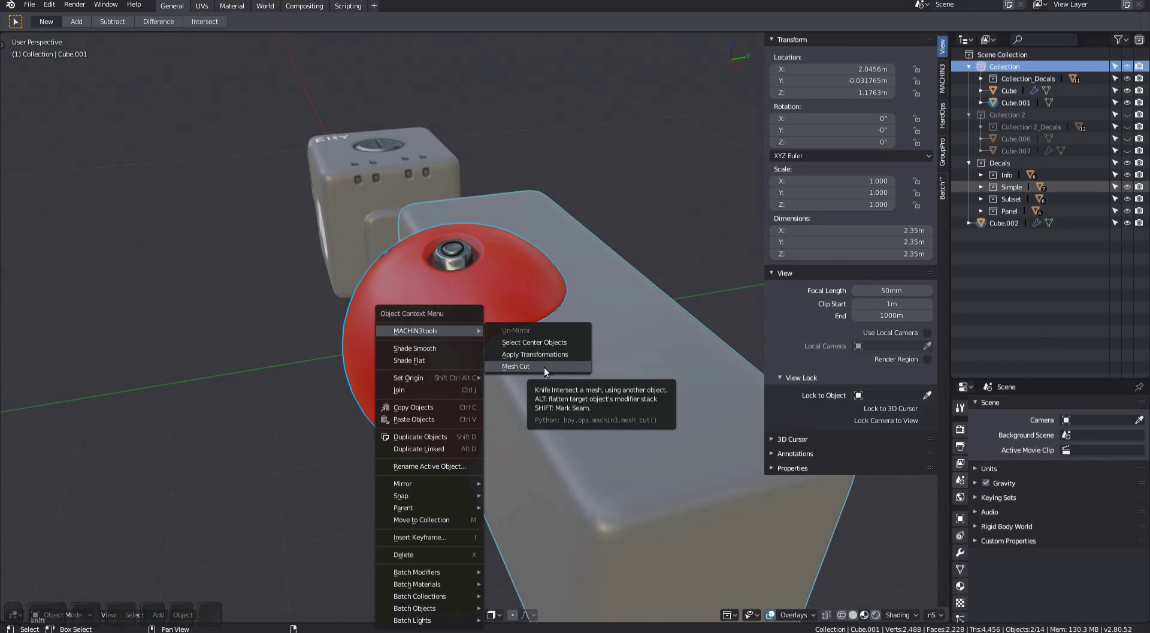
pyautogui.click(544, 366)
pyautogui.moveTo(544, 367)
pyautogui.mouseDown(button='middle')
pyautogui.moveTo(495, 369)
pyautogui.moveTo(535, 367)
pyautogui.mouseUp(button='middle')
# - Assign the plastic.mid material to the cut-out face region of the sphere and return to Object Mode
pyautogui.press('Tab')
pyautogui.click(495, 348)
pyautogui.hotkey('shift', 'x')
pyautogui.hotkey('alt', 'c')
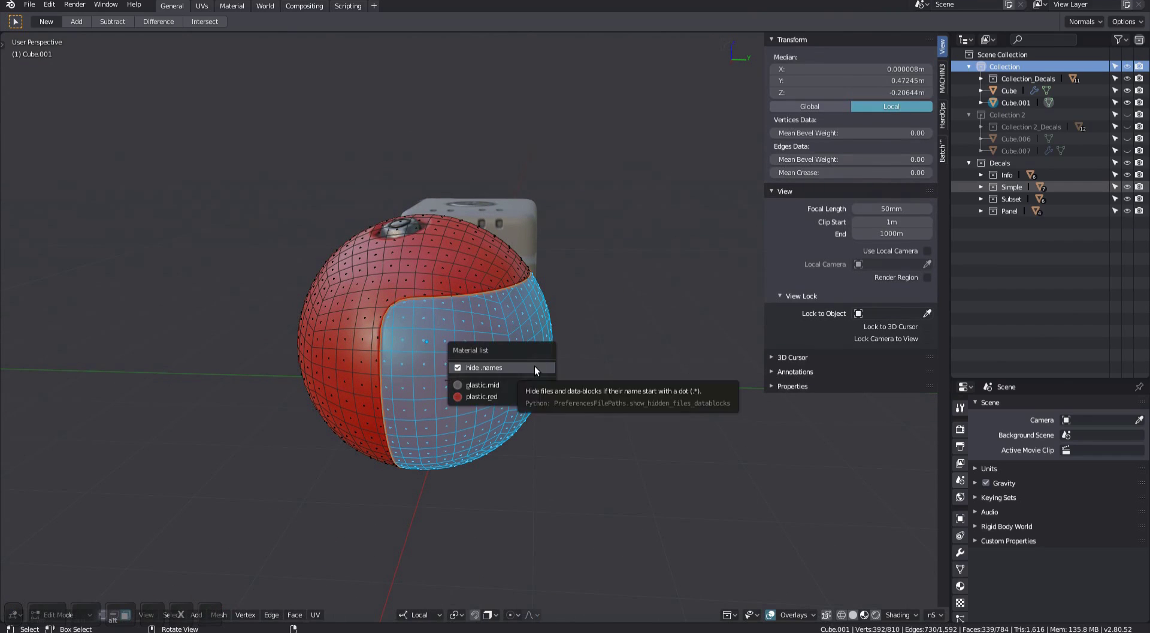
pyautogui.click(482, 385)
pyautogui.hotkey('alt', 'a')
pyautogui.scroll(4, 512, 407)
pyautogui.press('Tab')
pyautogui.click(503, 412)
pyautogui.keyDown('shift'); pyautogui.moveTo(535, 422); pyautogui.dragTo(419, 371, button='middle'); pyautogui.keyUp('shift')
pyautogui.press('d')
pyautogui.press('d')
pyautogui.press('s')
pyautogui.keyDown('shift'); pyautogui.scroll(-1, 536, 403); pyautogui.keyUp('shift')
pyautogui.click(536, 404)
pyautogui.hotkey('alt', 'a')
pyautogui.scroll(-3, 536, 404)
# - Scale the decaled grey cube down to about 0.643
pyautogui.click(490, 354)
pyautogui.click(321, 351)
pyautogui.moveTo(321, 350); pyautogui.dragTo(593, 505, button='middle')
pyautogui.press('s')
pyautogui.click(567, 463)
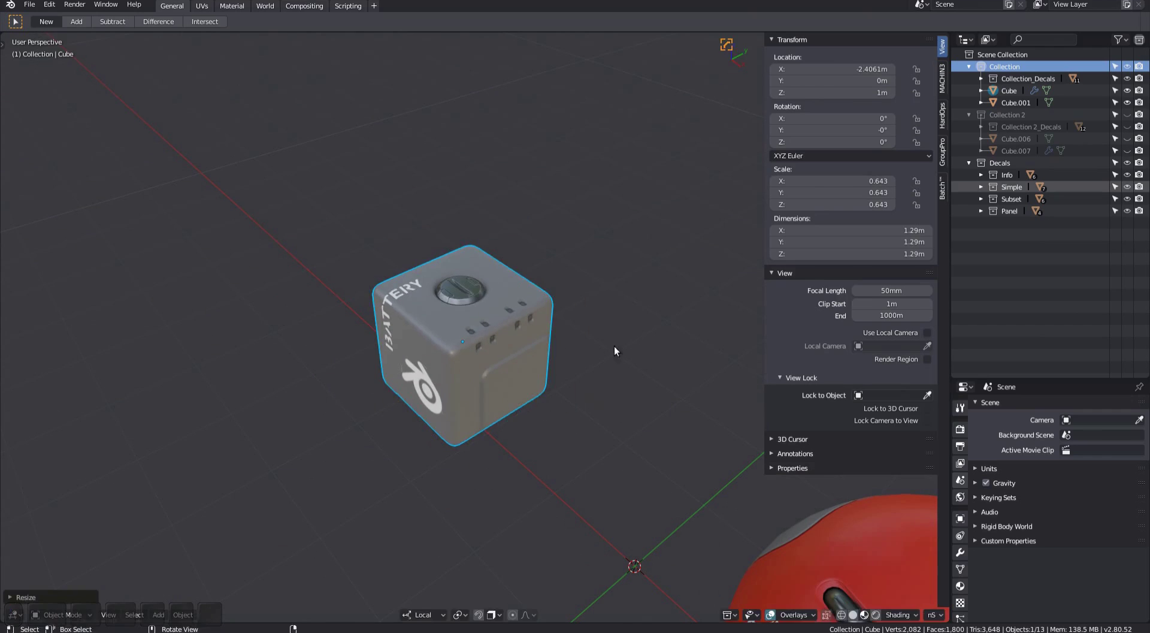
# - Rotate the grey cube freely with trackball rotation to about 30.5°, 7.93° and -29.5°
pyautogui.press('r')
pyautogui.press('r')
pyautogui.click(562, 354)
pyautogui.moveTo(562, 354); pyautogui.dragTo(566, 380, button='middle')
# - Try Blender's built-in Apply on the grey cube's transformations twice, undoing each attempt
pyautogui.hotkey('ctrl', 'a')
pyautogui.click(503, 402)
pyautogui.moveTo(488, 398); pyautogui.dragTo(491, 444, button='middle')
pyautogui.hotkey('ctrl', 'z')
pyautogui.hotkey('ctrl', 'a')
pyautogui.click(520, 376)
pyautogui.hotkey('ctrl', 'z')
# - Apply the grey cube's scale with MACHIN3tools' Apply Transformations and bring up the operation's options
pyautogui.rightClick(419, 343)
pyautogui.moveTo(433, 342)
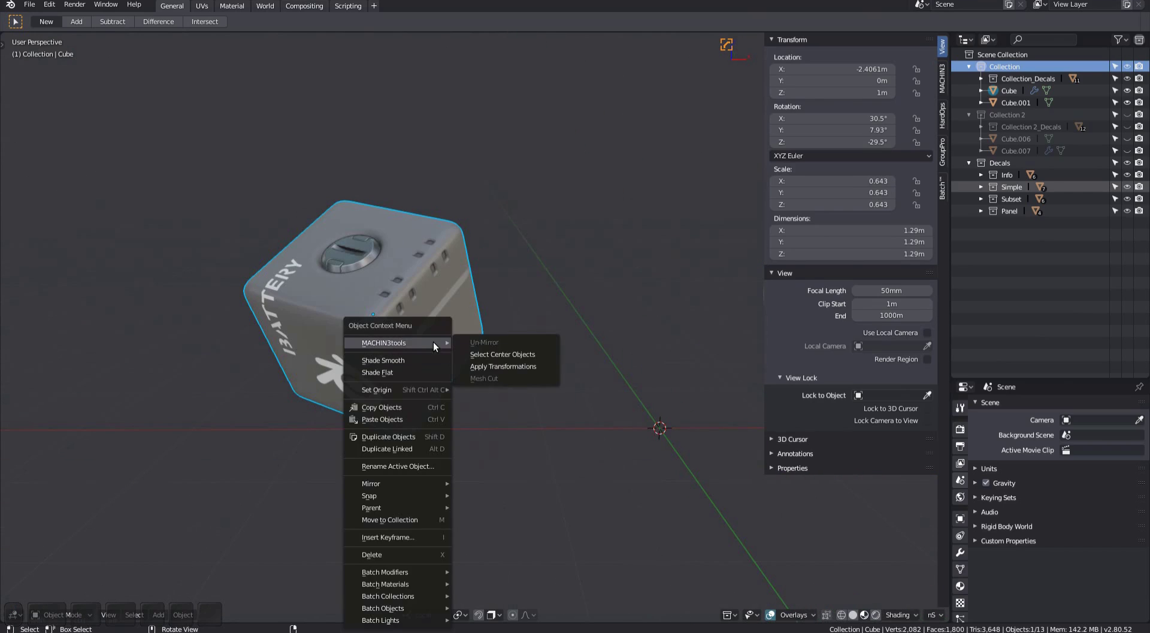
pyautogui.click(508, 367)
pyautogui.moveTo(508, 368); pyautogui.dragTo(540, 391, button='middle')
pyautogui.press('F9')
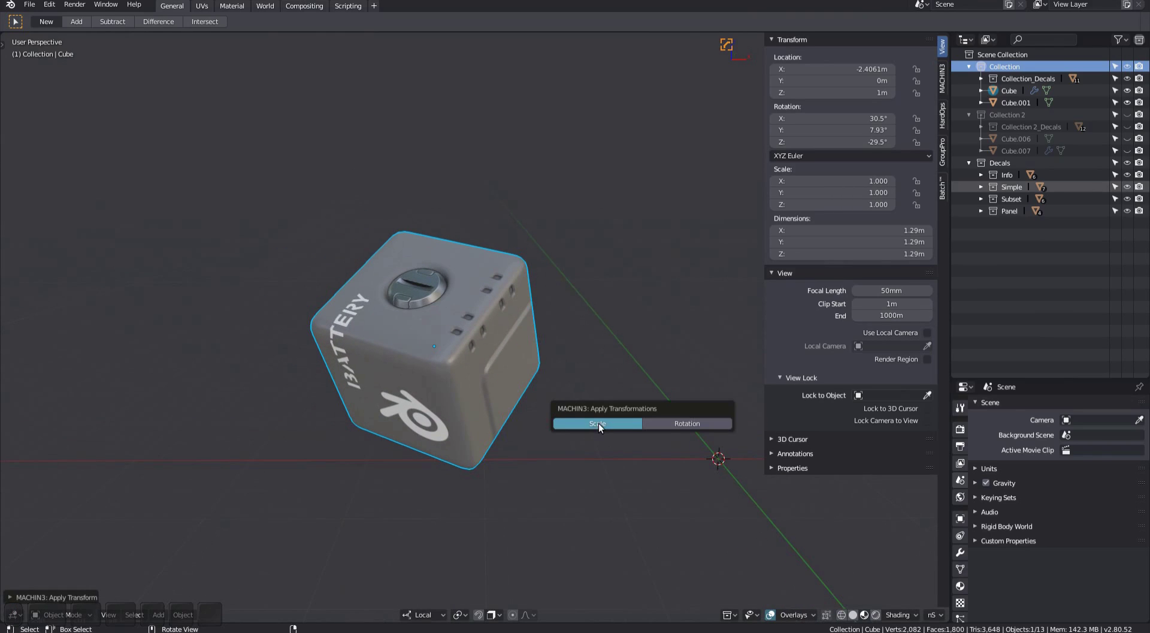
# - Toggle the Rotation option of Apply Transformations, leaving only Scale enabled, and clear the cube's rotation
pyautogui.click(666, 422)
pyautogui.press('F9')
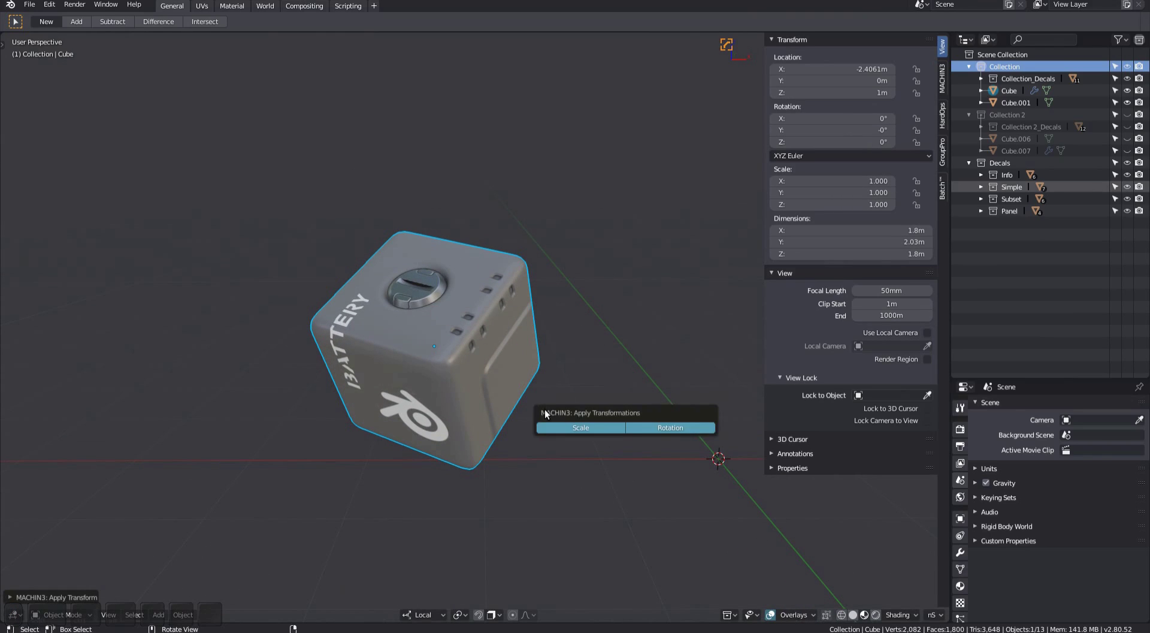
pyautogui.click(671, 422)
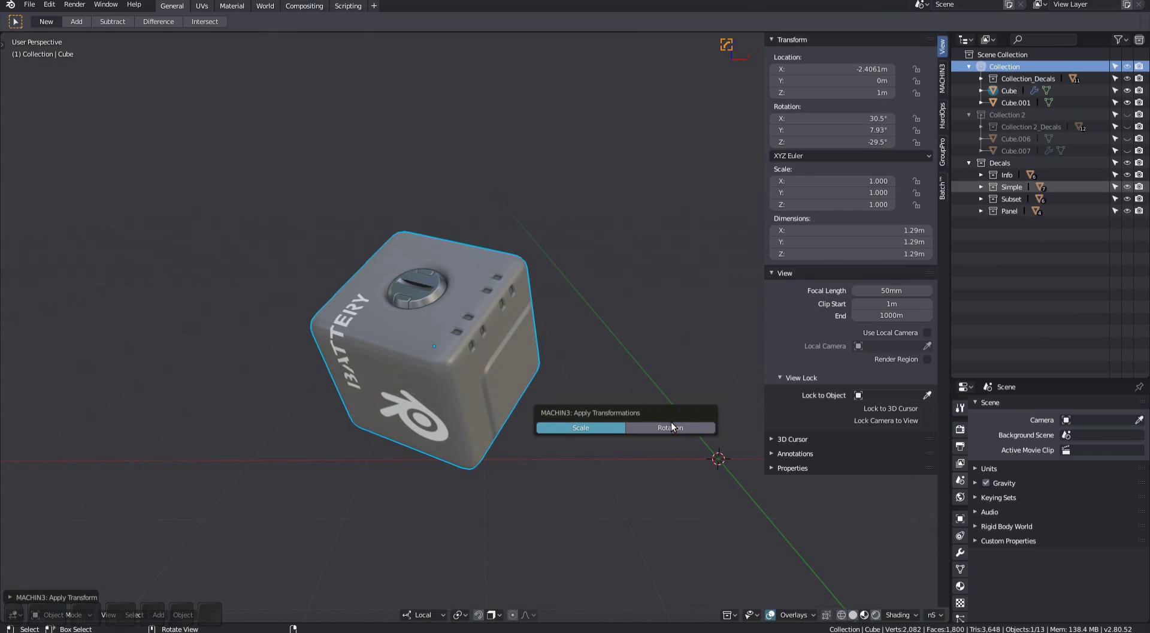
pyautogui.click(671, 423)
pyautogui.click(671, 422)
pyautogui.moveTo(471, 395)
pyautogui.mouseDown(button='middle')
pyautogui.moveTo(448, 403)
pyautogui.moveTo(489, 431)
pyautogui.moveTo(419, 417)
pyautogui.moveTo(519, 378)
pyautogui.moveTo(611, 406)
pyautogui.moveTo(469, 393)
pyautogui.mouseUp(button='middle')
pyautogui.hotkey('alt', 'r')
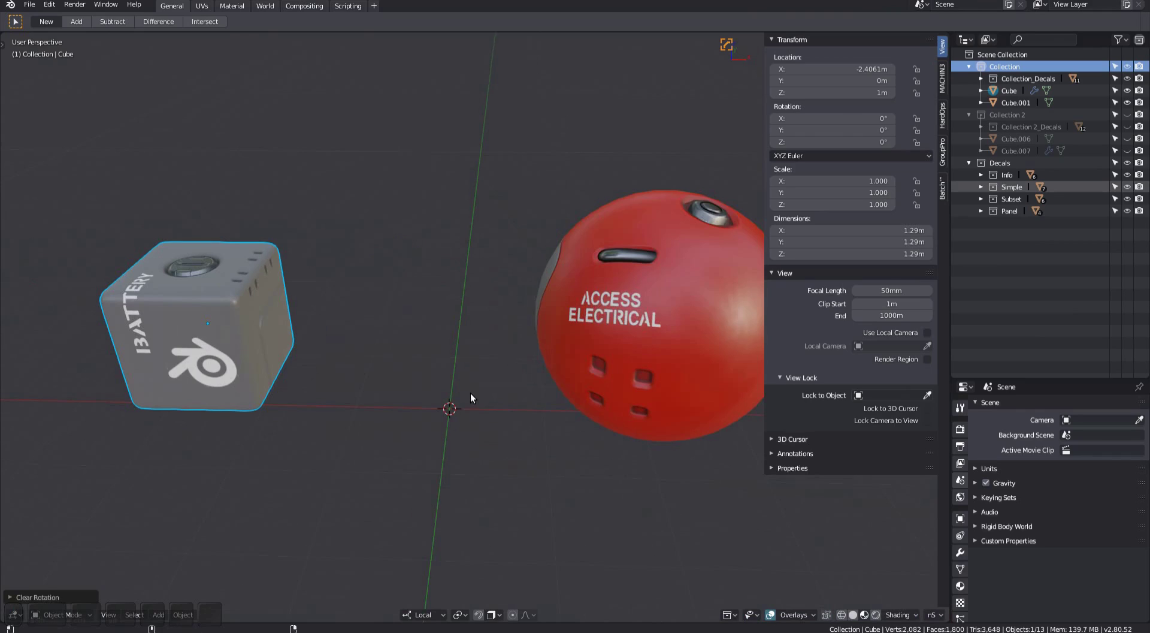